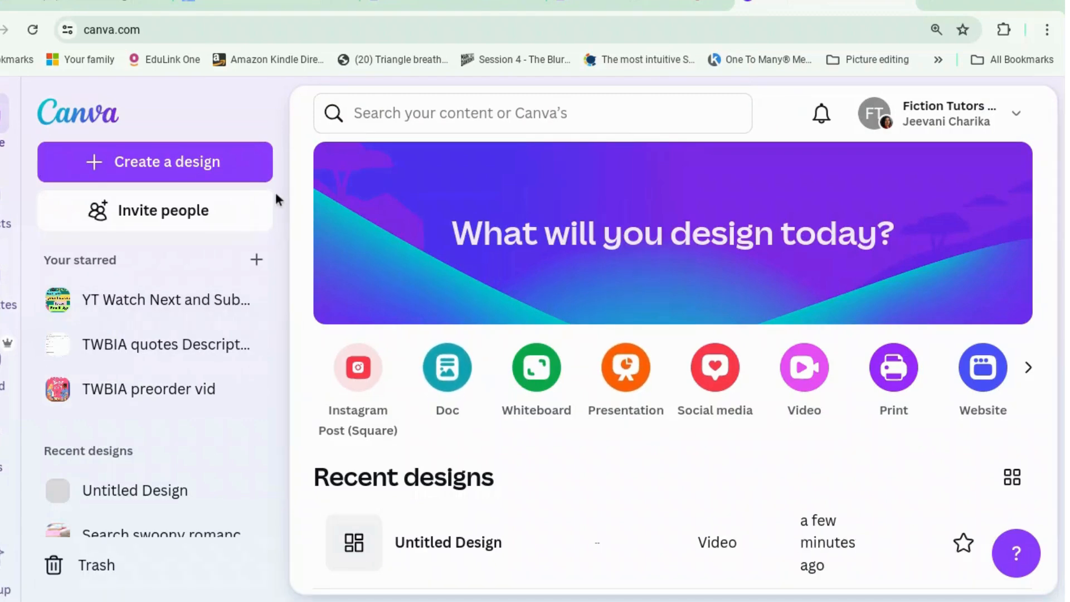
# Create a new blank Instagram Reel design from the Instagram social media formats
pyautogui.click(248, 172)
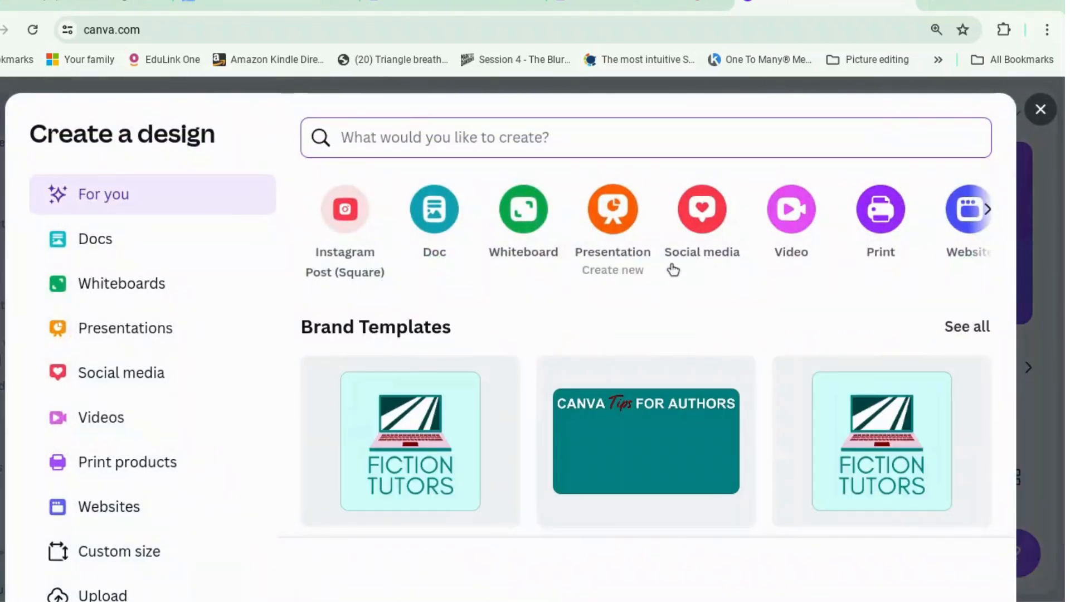
pyautogui.click(715, 228)
pyautogui.click(689, 143)
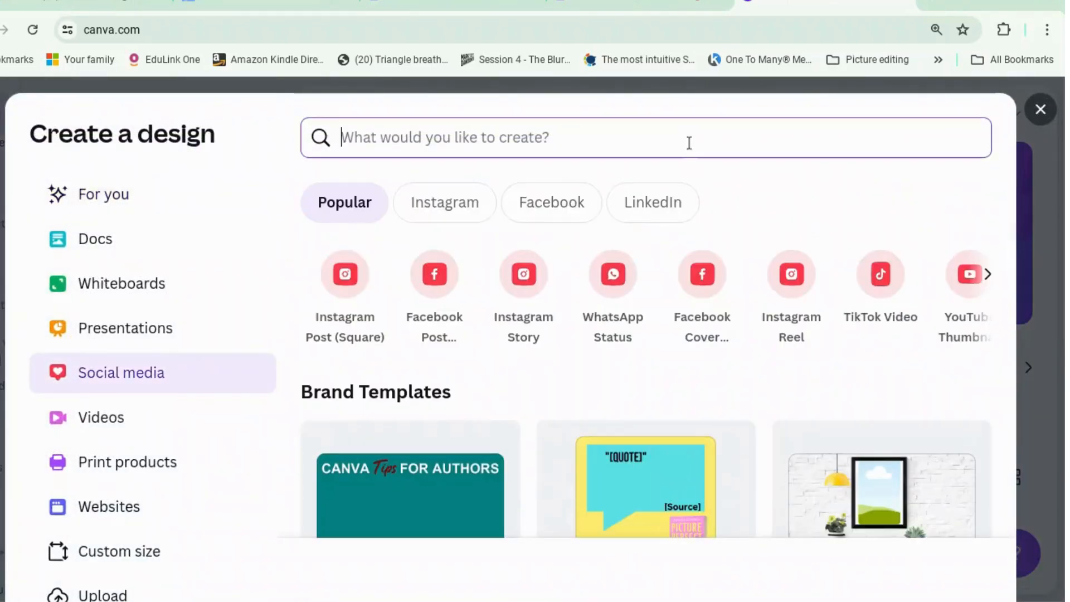
pyautogui.click(452, 209)
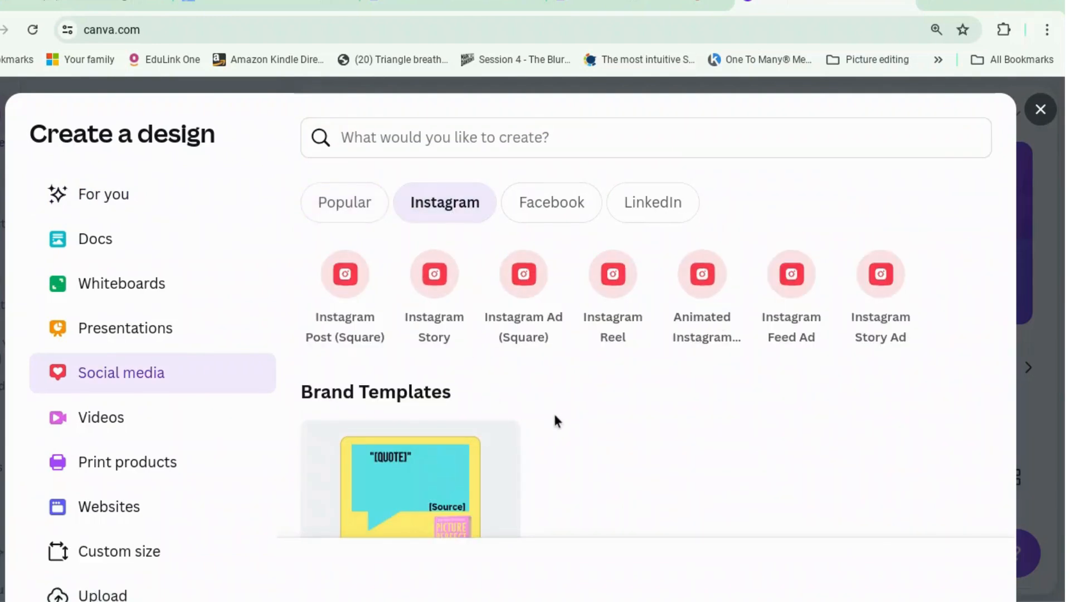
pyautogui.click(616, 287)
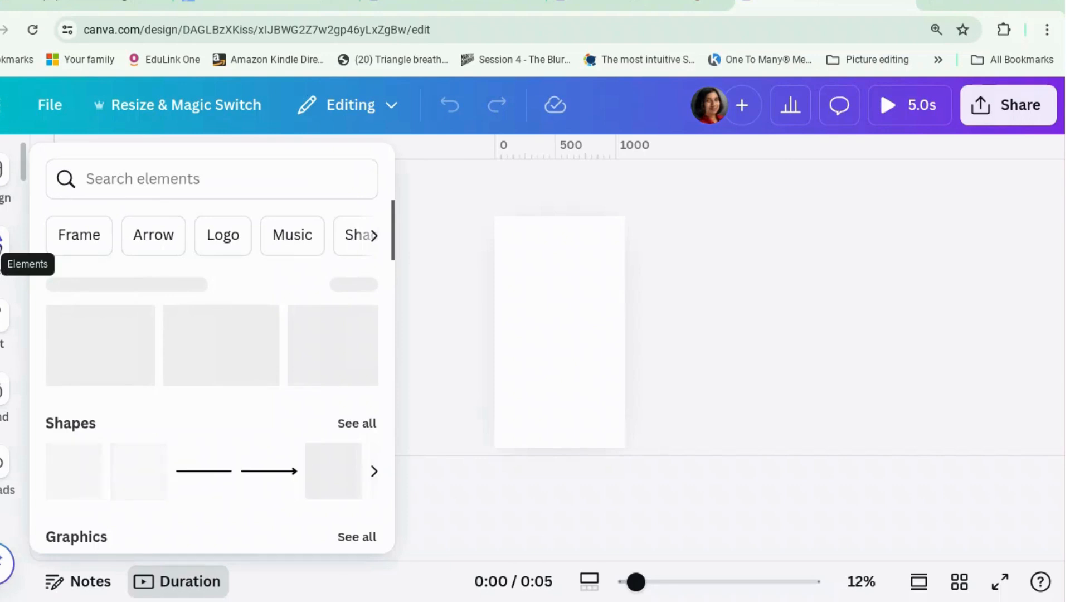
# Search the elements library for "bookshop" and show only photos
pyautogui.click(1, 245)
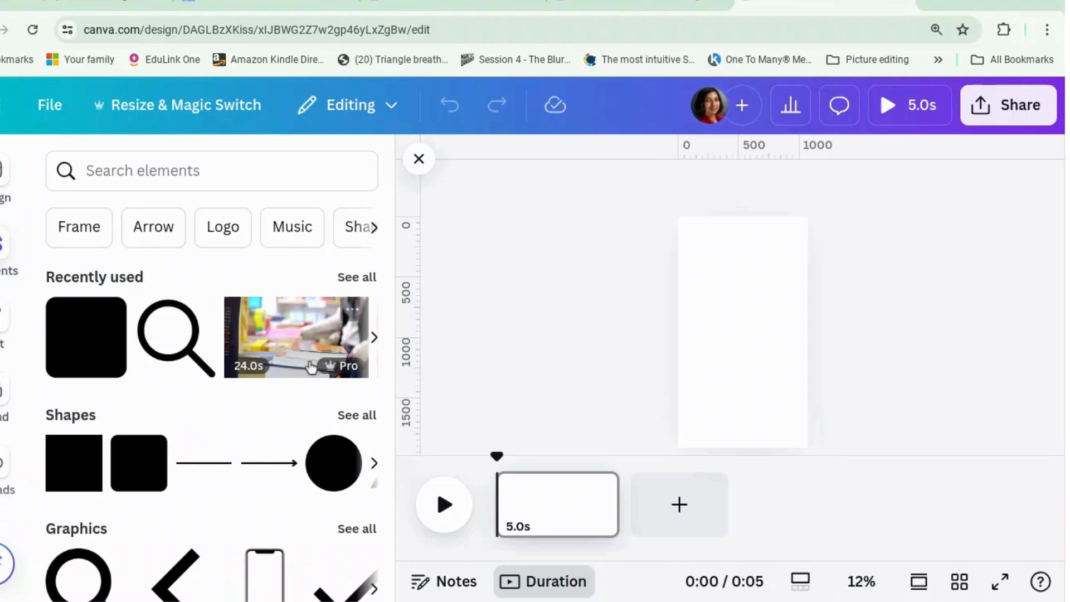
pyautogui.moveTo(332, 368)
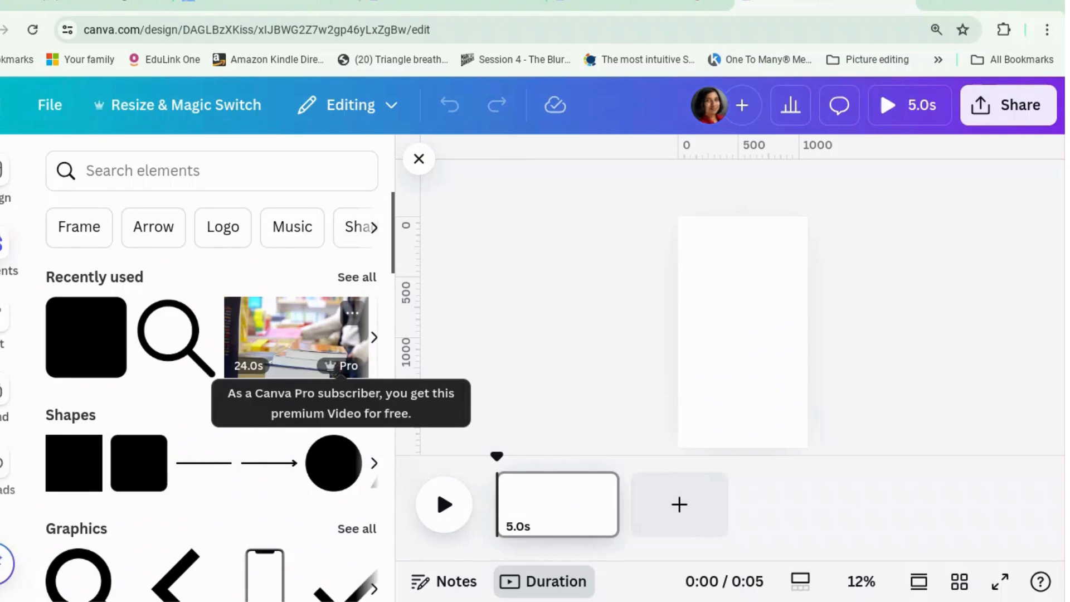
pyautogui.click(249, 176)
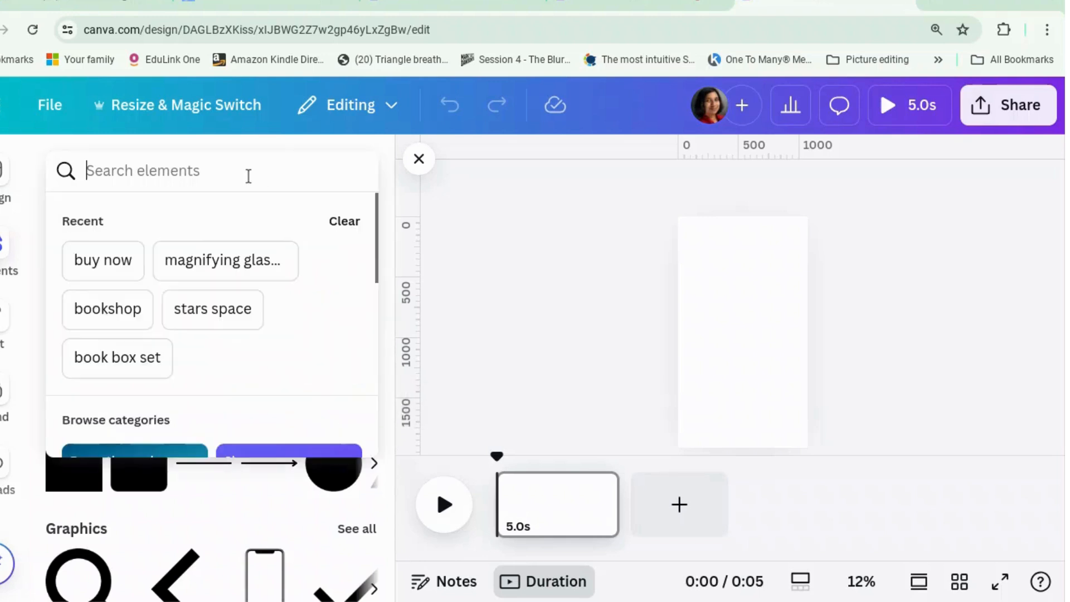
pyautogui.click(127, 311)
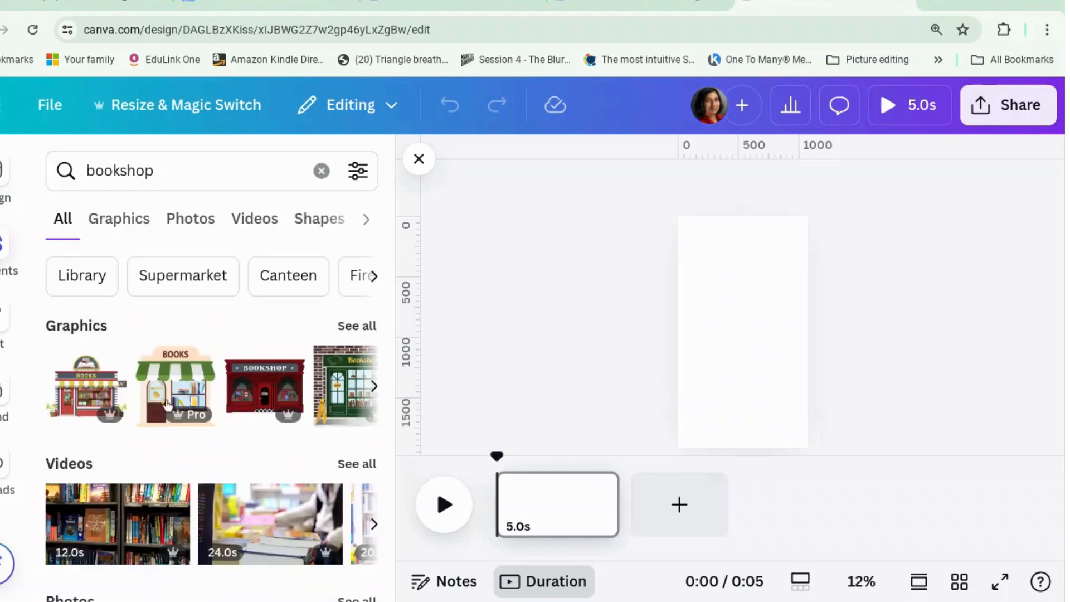
pyautogui.click(188, 216)
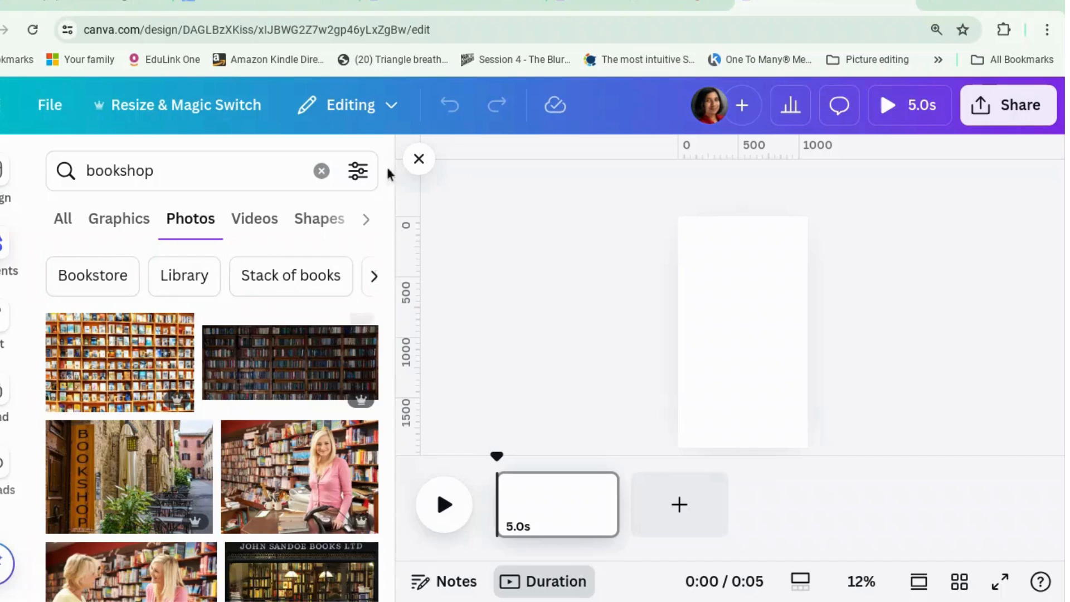
# Filter the bookshop photos by price to show only Free ones
pyautogui.click(358, 170)
pyautogui.scroll(-3, 289, 365)
pyautogui.scroll(-3, 198, 373)
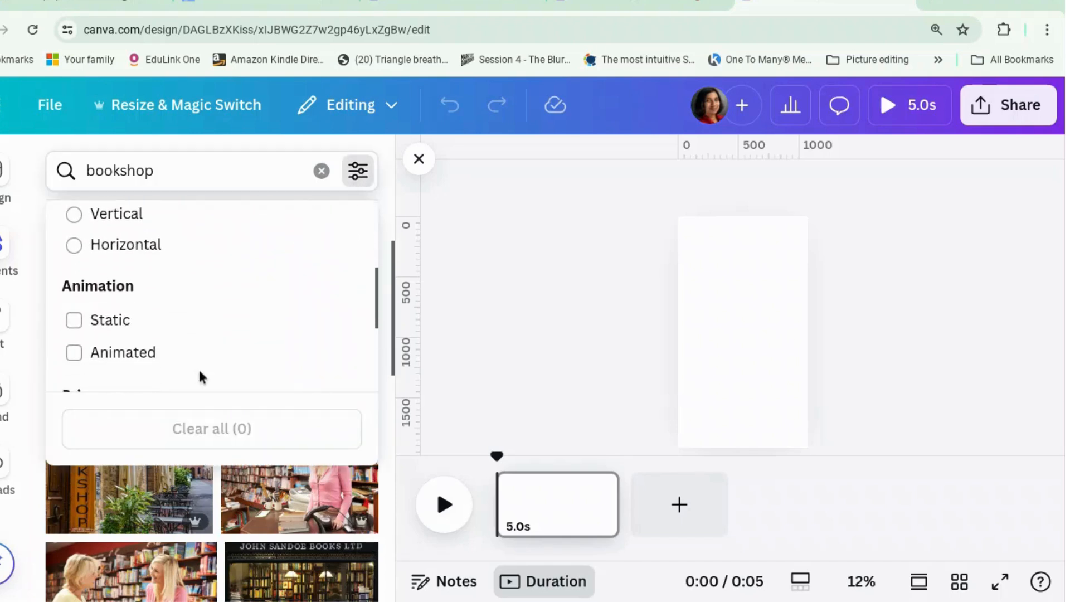
pyautogui.click(74, 343)
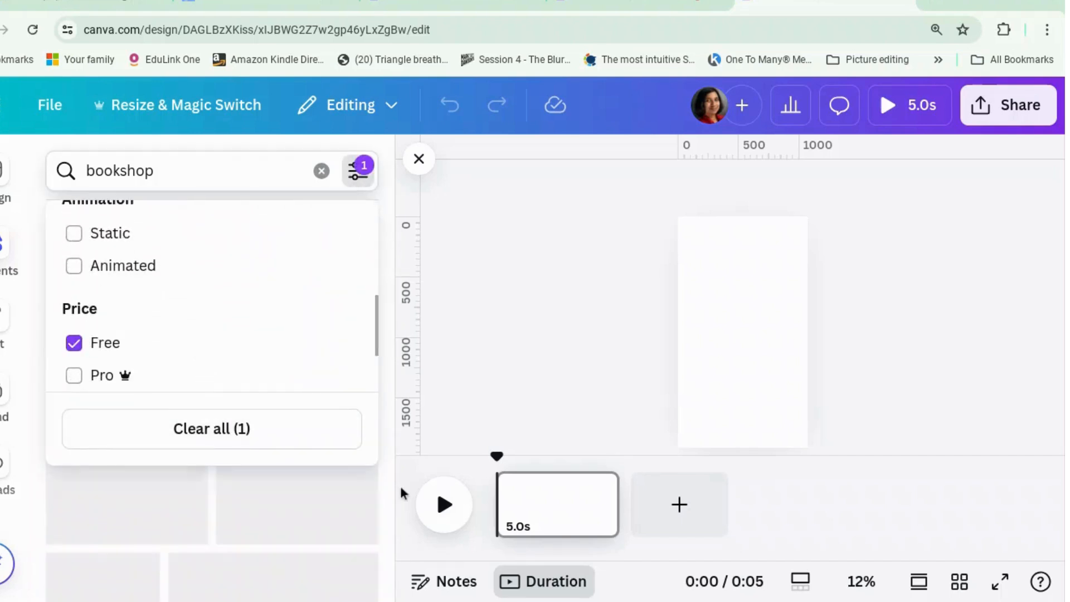
pyautogui.click(470, 391)
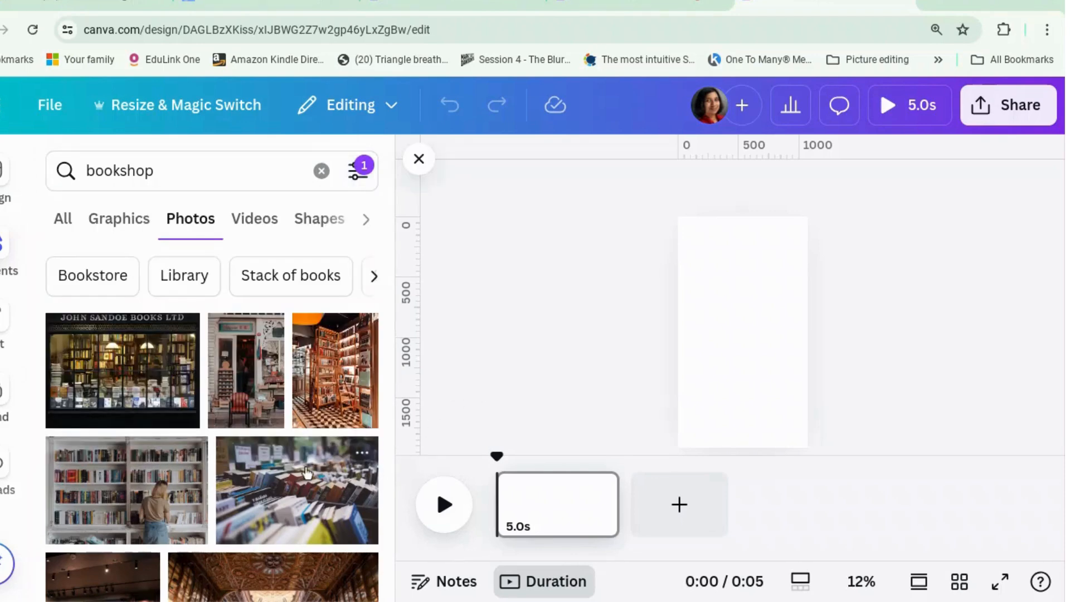
# Add the John Sandoe Books shop window photo, then enlarge and shift it to cover the whole page
pyautogui.scroll(-1, 303, 471)
pyautogui.scroll(1, 253, 415)
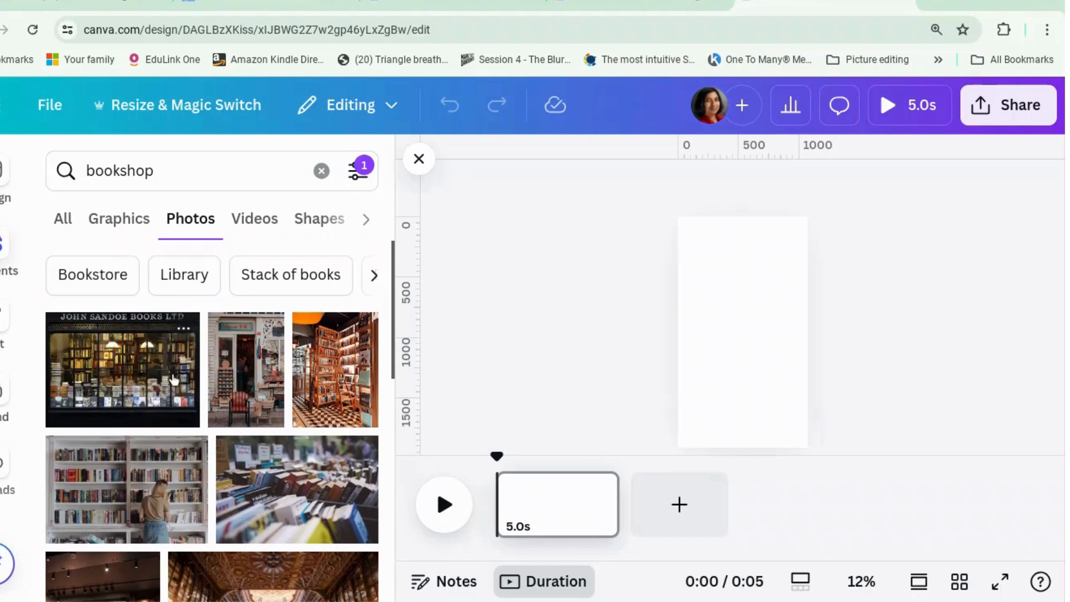
pyautogui.click(174, 381)
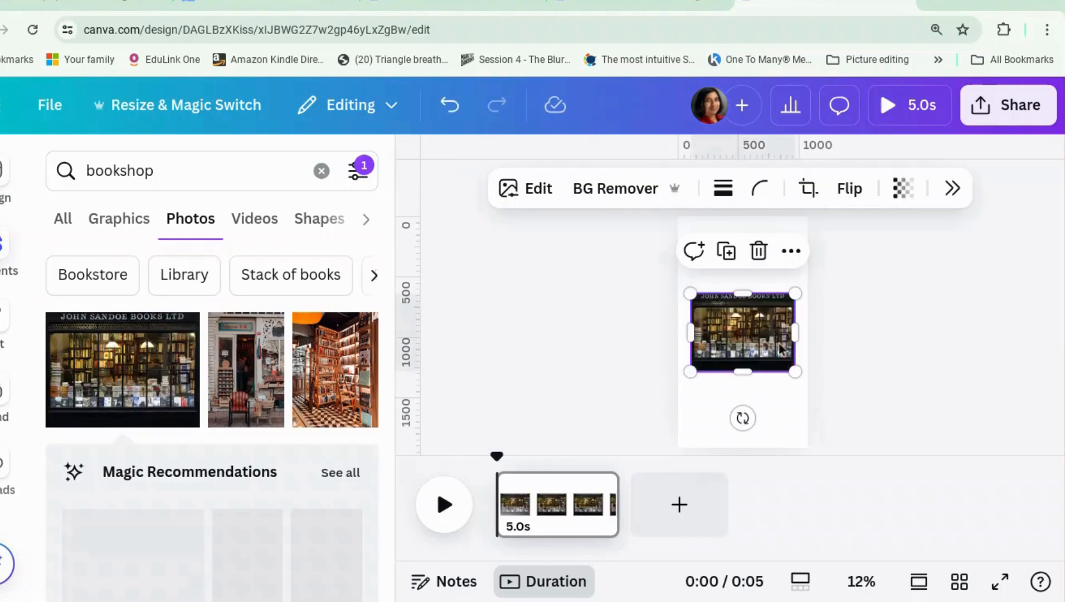
pyautogui.moveTo(812, 271); pyautogui.dragTo(926, 201)
pyautogui.moveTo(691, 371); pyautogui.dragTo(638, 508)
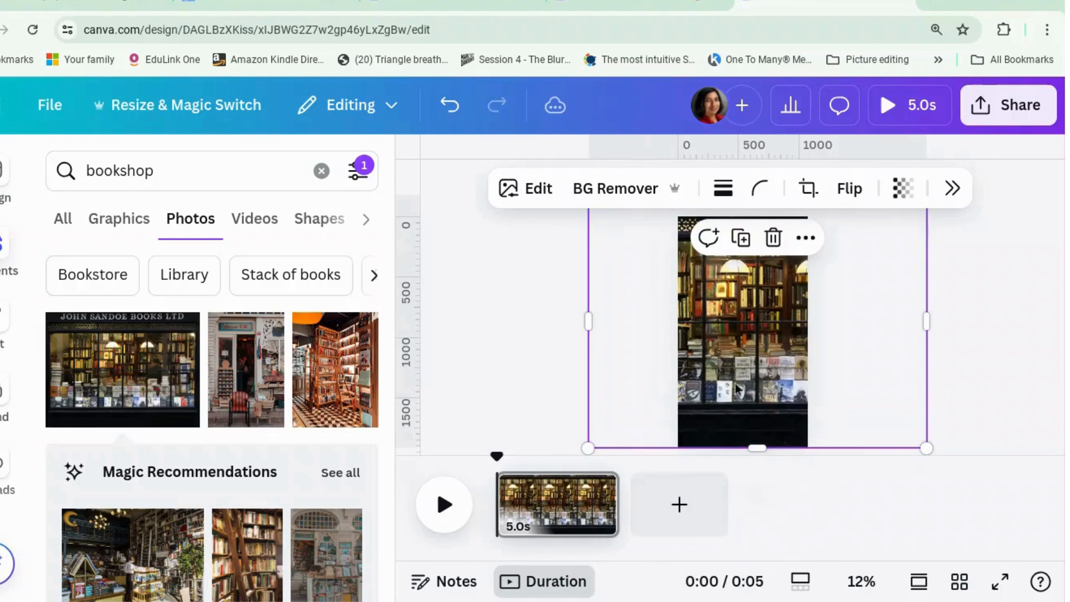
pyautogui.moveTo(731, 387); pyautogui.dragTo(778, 388)
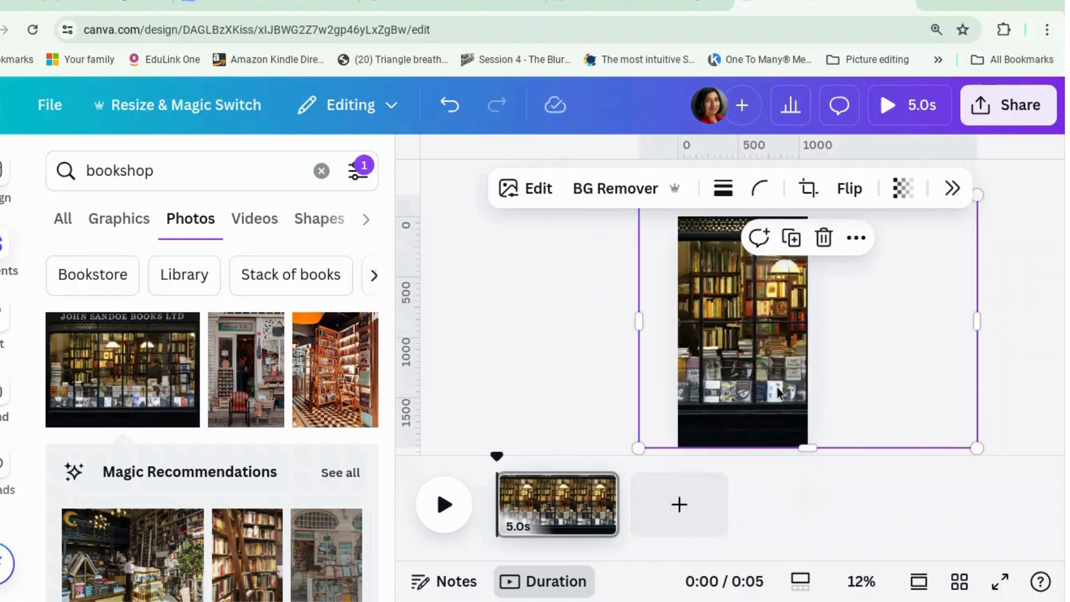
# Apply the Breathe animation to the bookshop photo and nudge the photo slightly down on the page
pyautogui.click(940, 199)
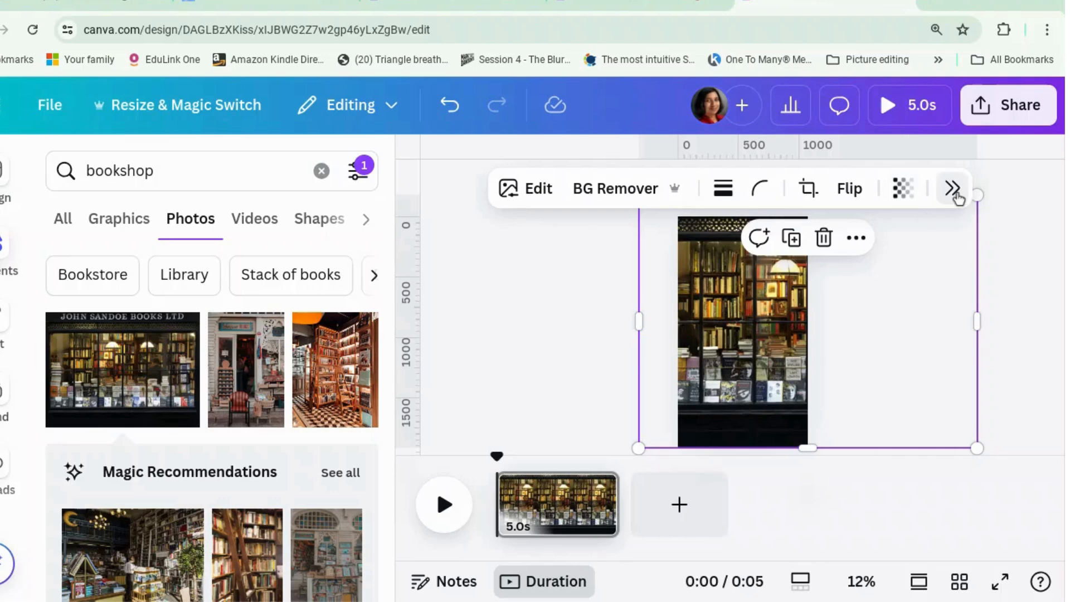
pyautogui.click(954, 190)
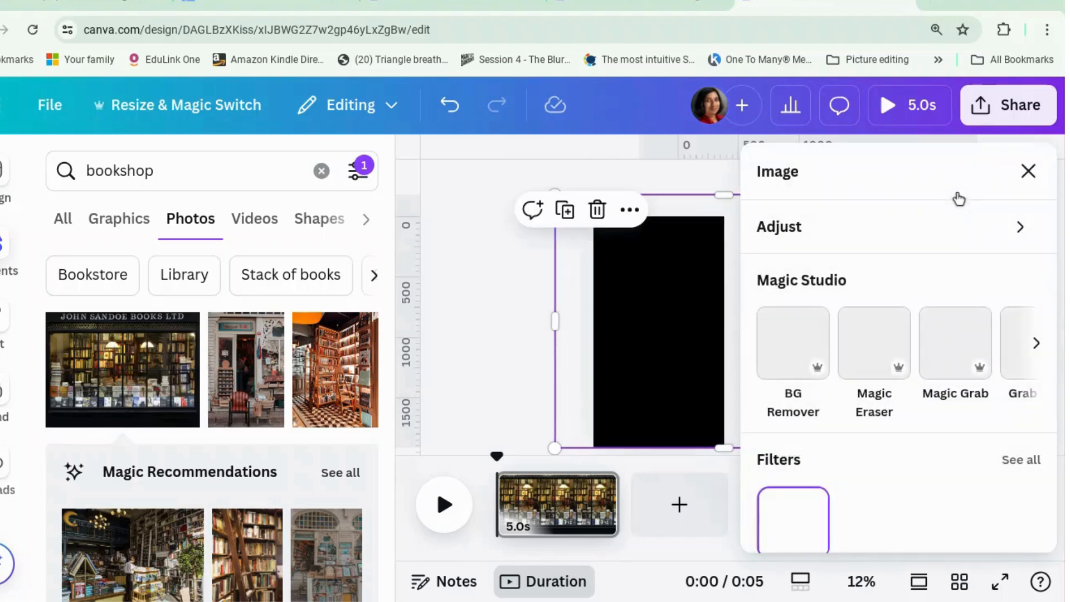
pyautogui.scroll(-5, 934, 343)
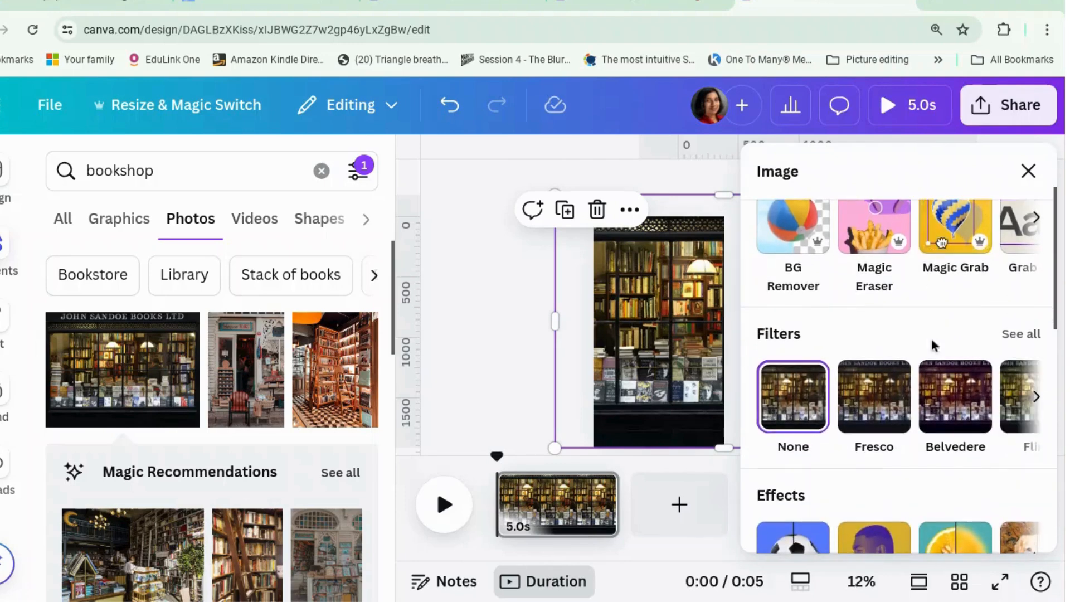
pyautogui.scroll(-5, 934, 345)
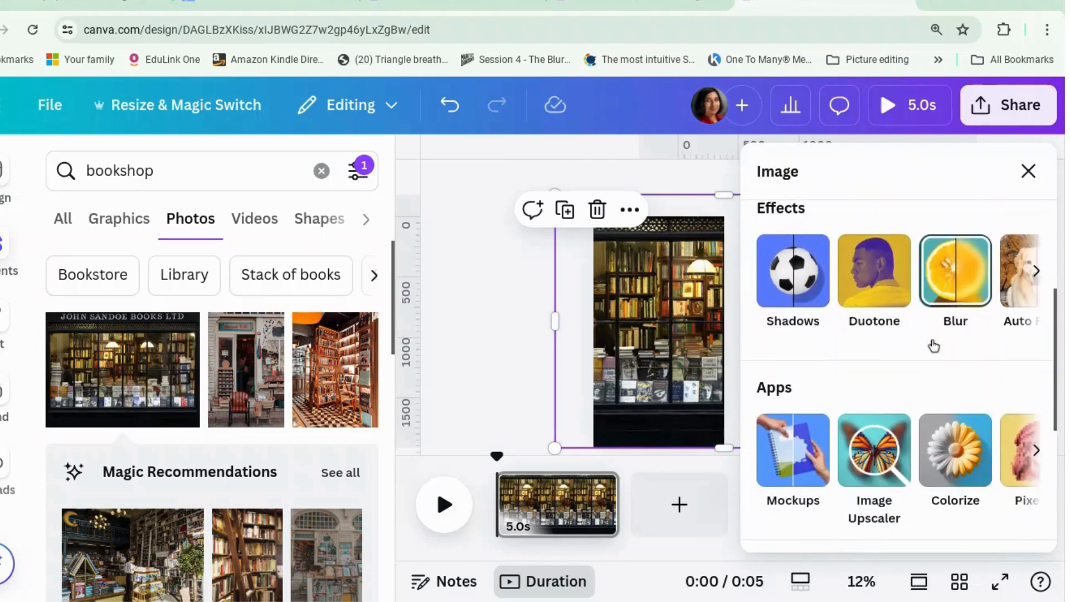
pyautogui.scroll(-3, 934, 346)
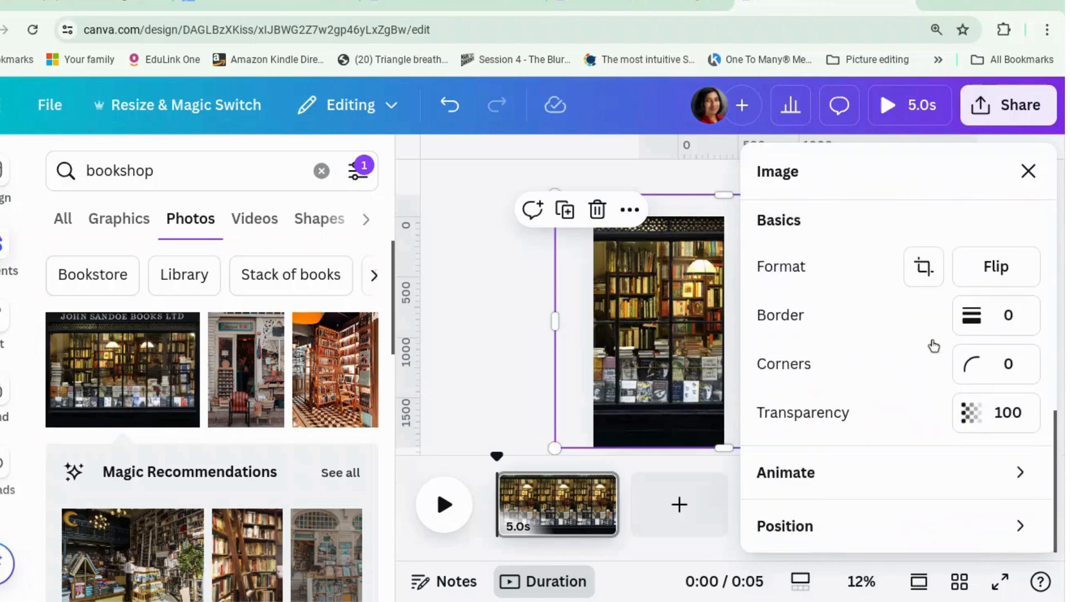
pyautogui.click(852, 474)
pyautogui.scroll(-4, 852, 474)
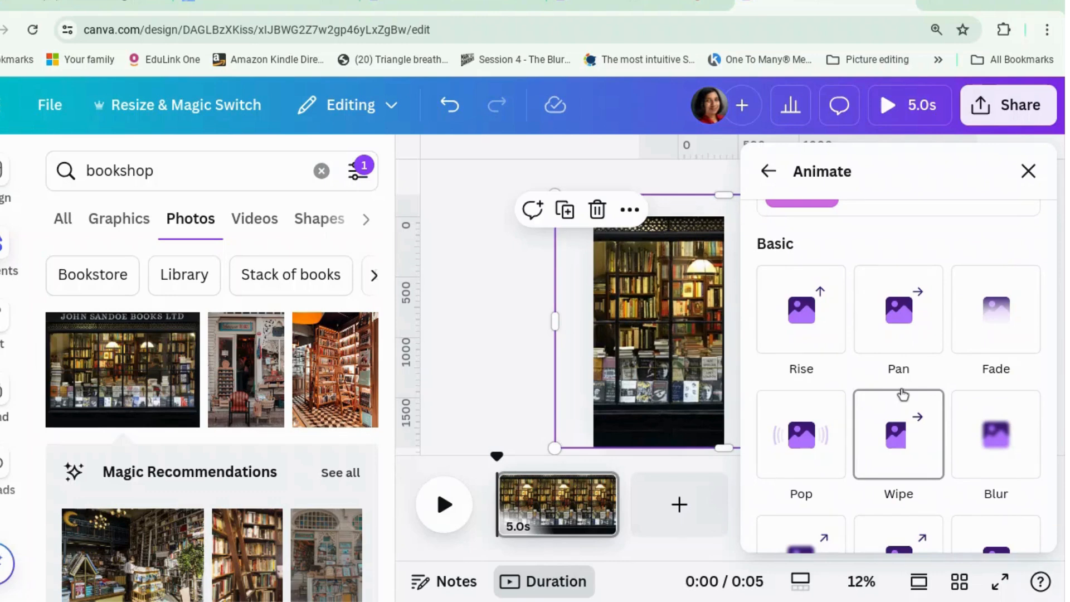
pyautogui.scroll(-3, 902, 395)
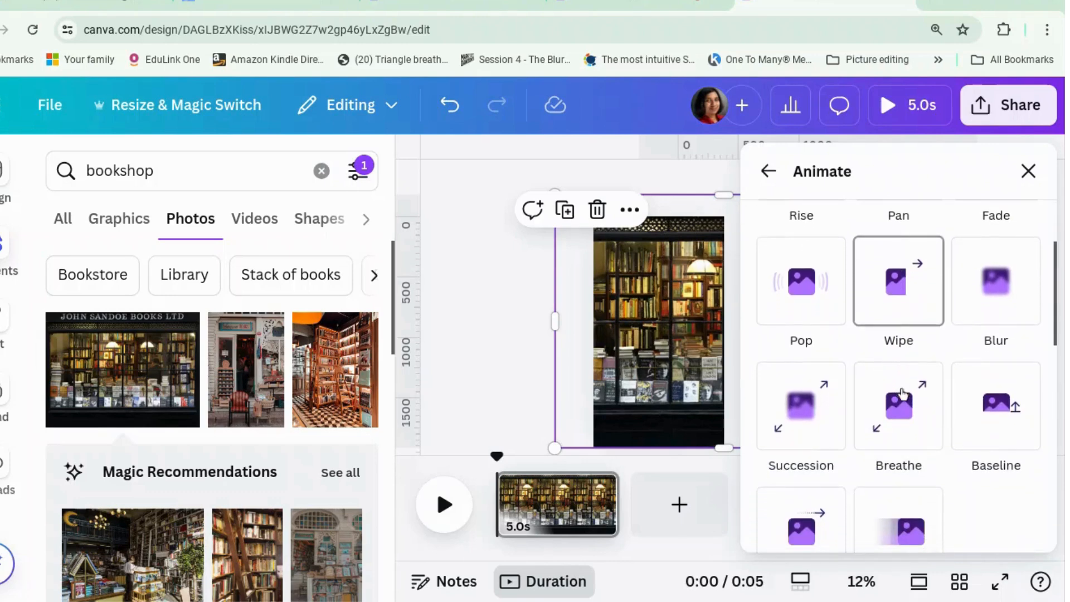
pyautogui.click(907, 421)
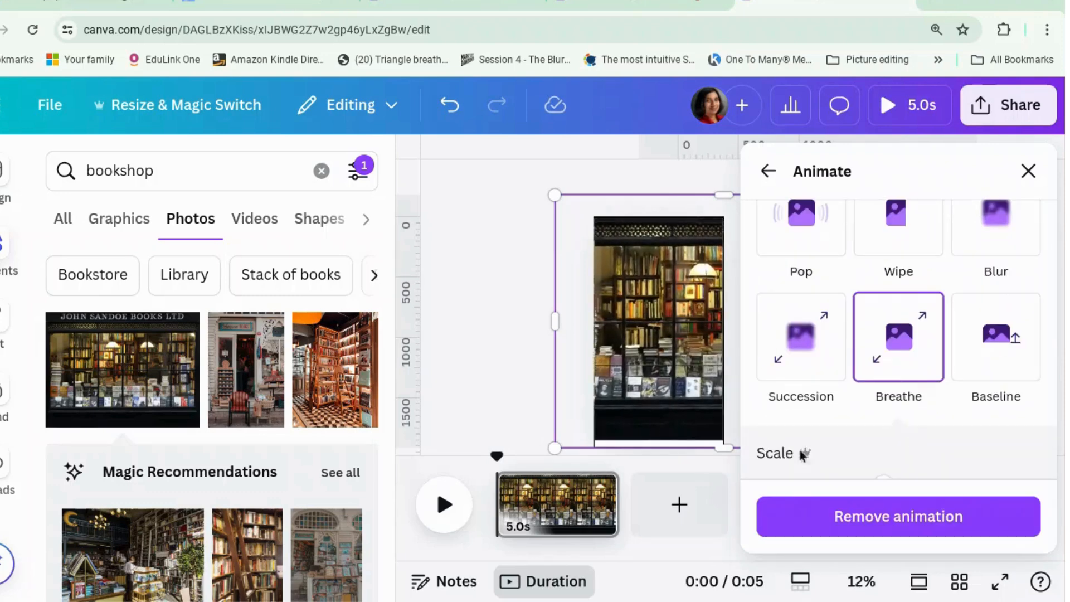
pyautogui.click(488, 384)
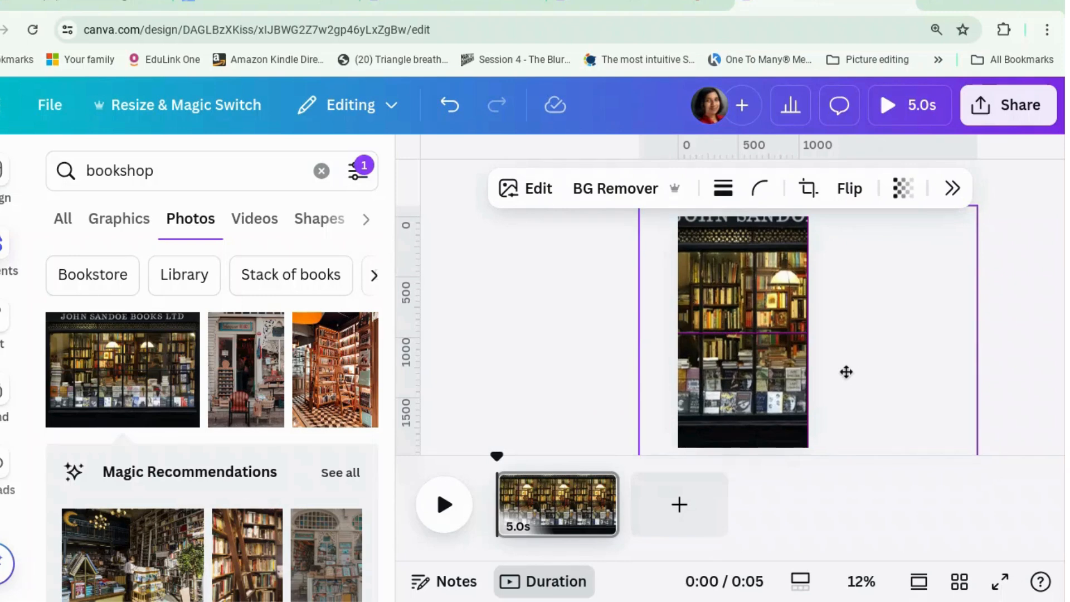
pyautogui.click(1029, 329)
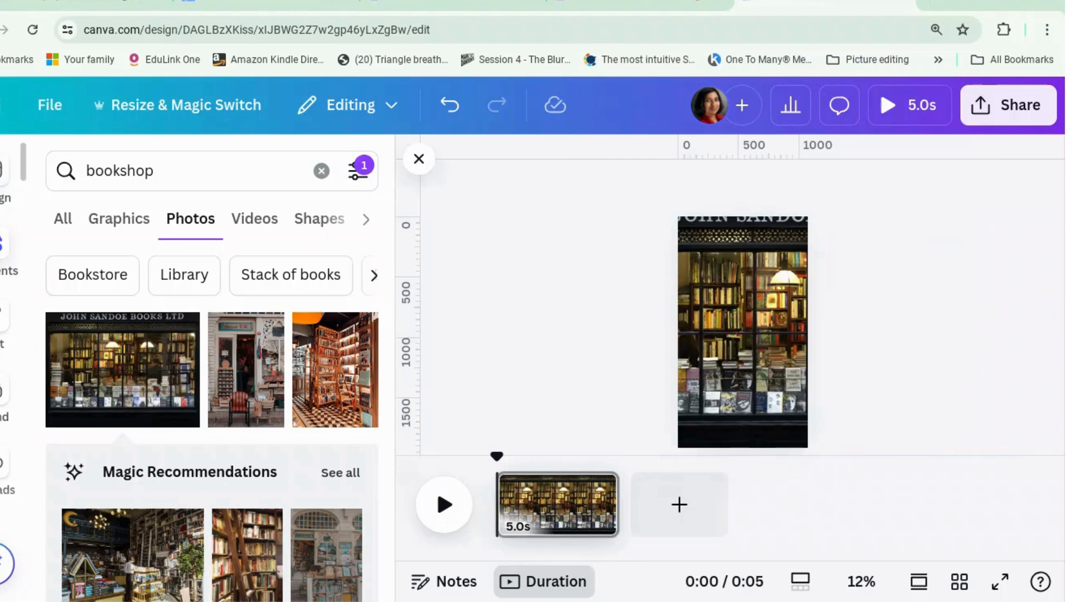
# Clear the bookshop search and add a rounded square shape on top of the photo
pyautogui.click(3, 245)
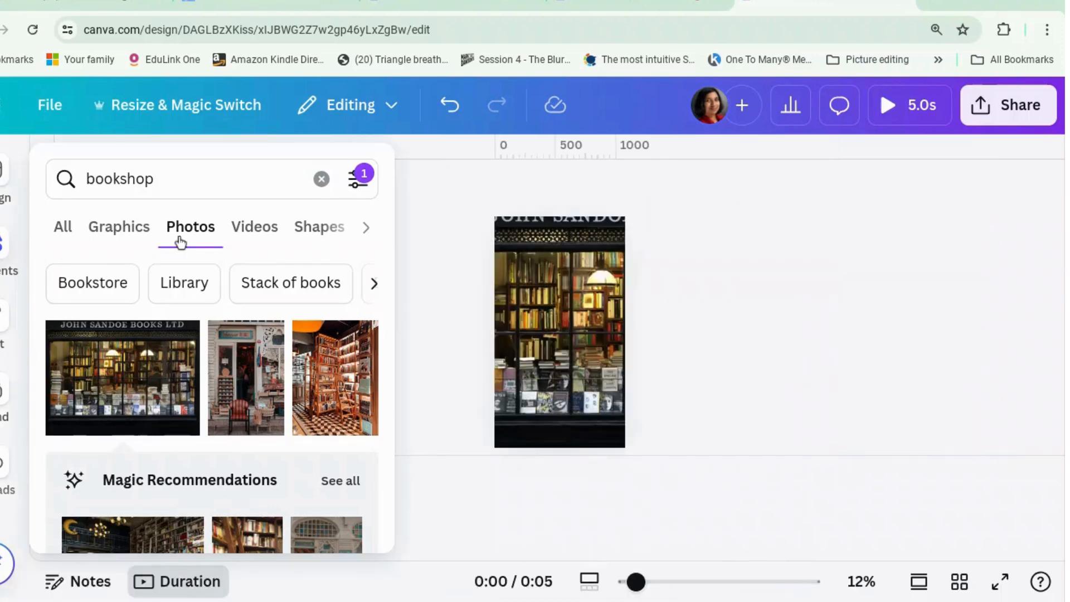
pyautogui.click(63, 230)
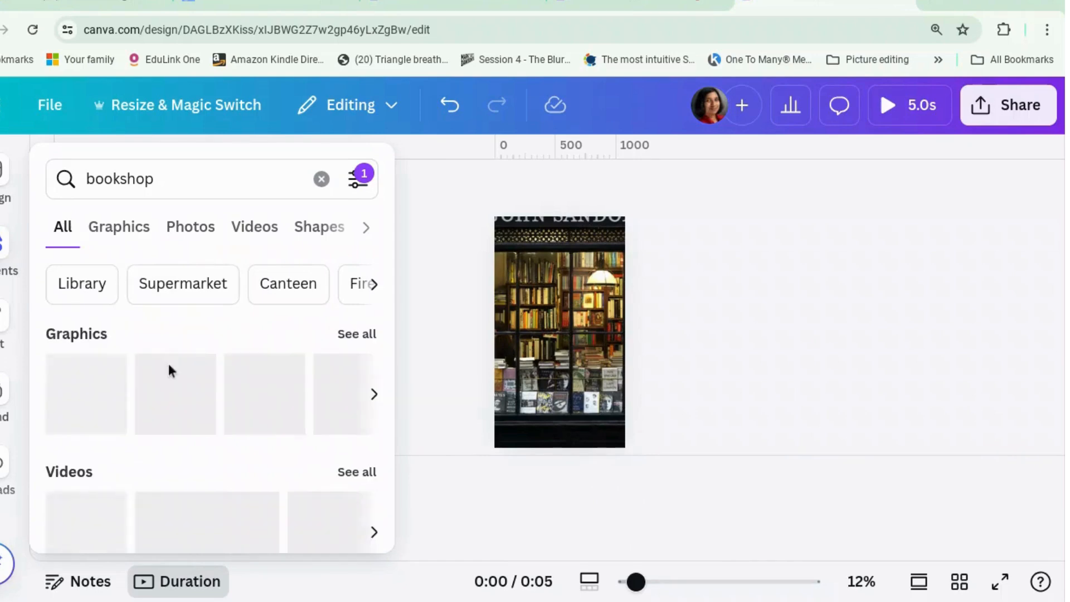
pyautogui.scroll(-3, 176, 364)
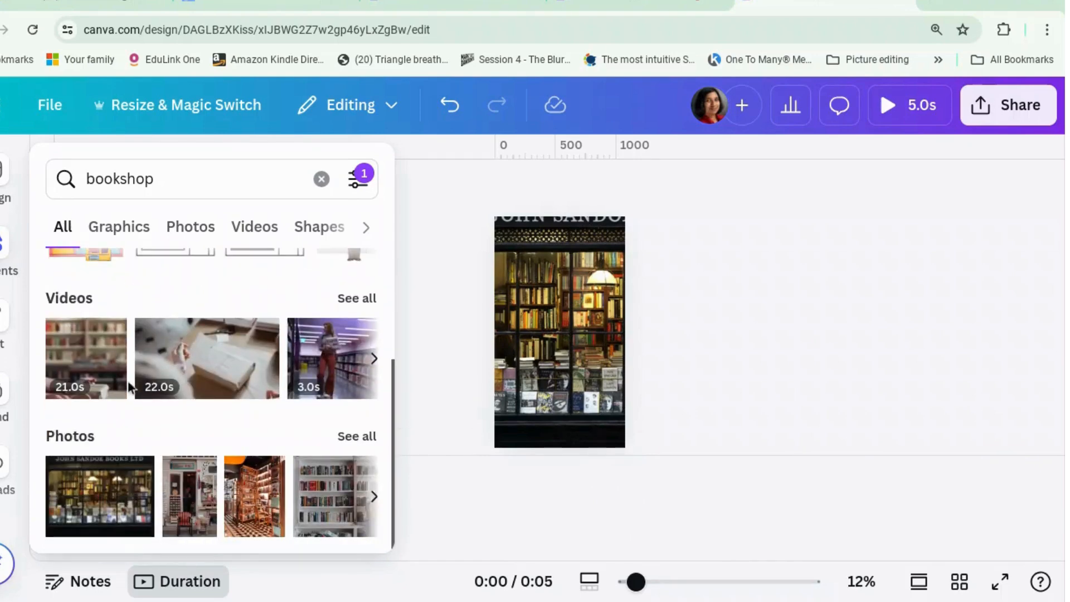
pyautogui.click(321, 179)
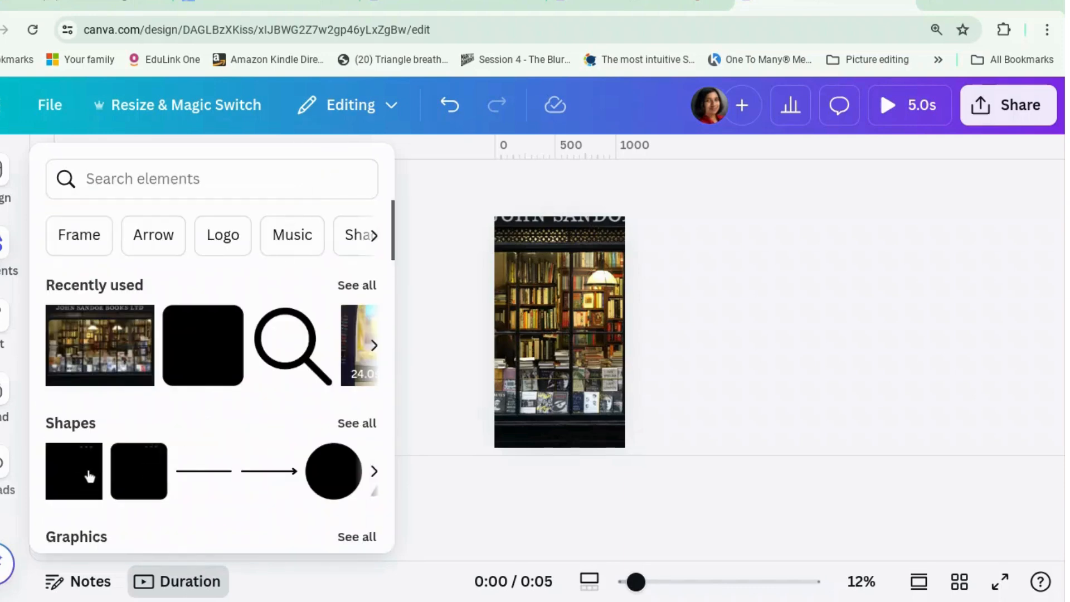
pyautogui.click(151, 459)
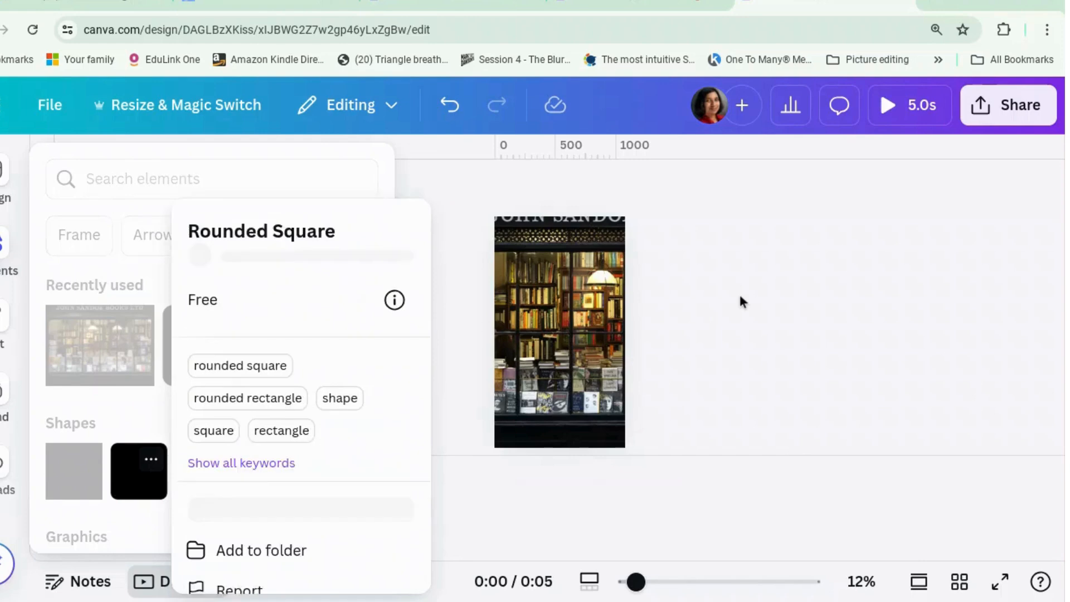
pyautogui.click(136, 487)
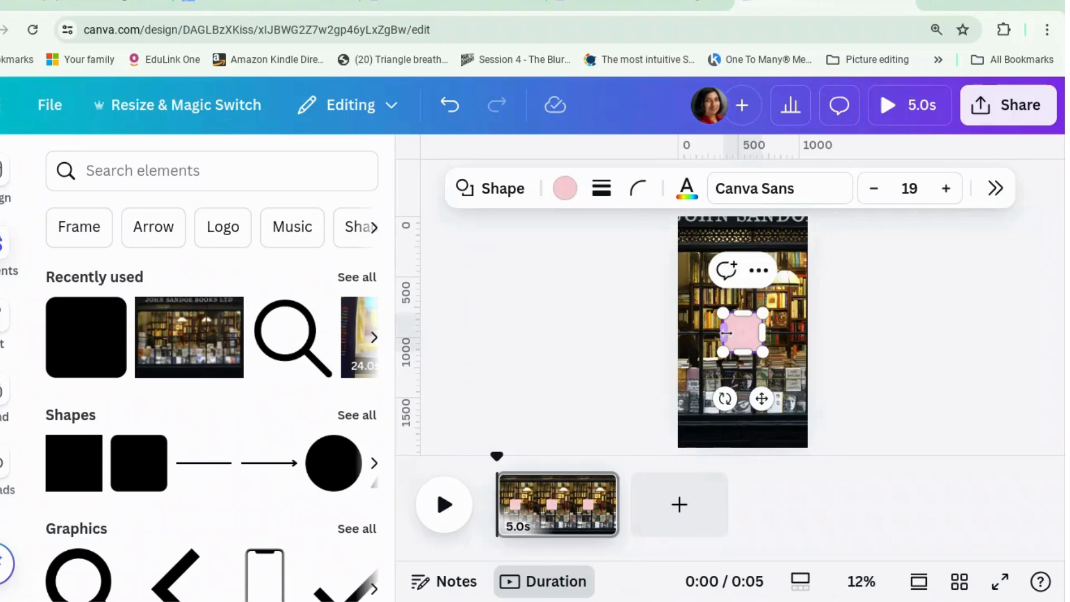
# Stretch the rounded square sideways into a wide bar across most of the page and recolour it white
pyautogui.moveTo(725, 331); pyautogui.dragTo(697, 325)
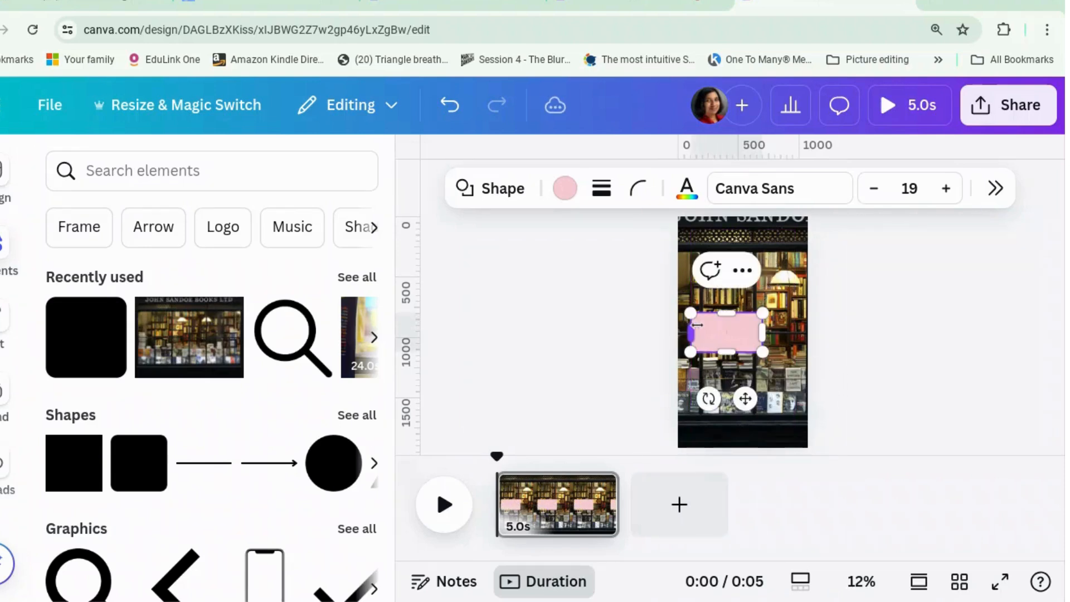
pyautogui.moveTo(770, 327)
pyautogui.mouseDown()
pyautogui.moveTo(809, 324)
pyautogui.moveTo(791, 324)
pyautogui.mouseUp()
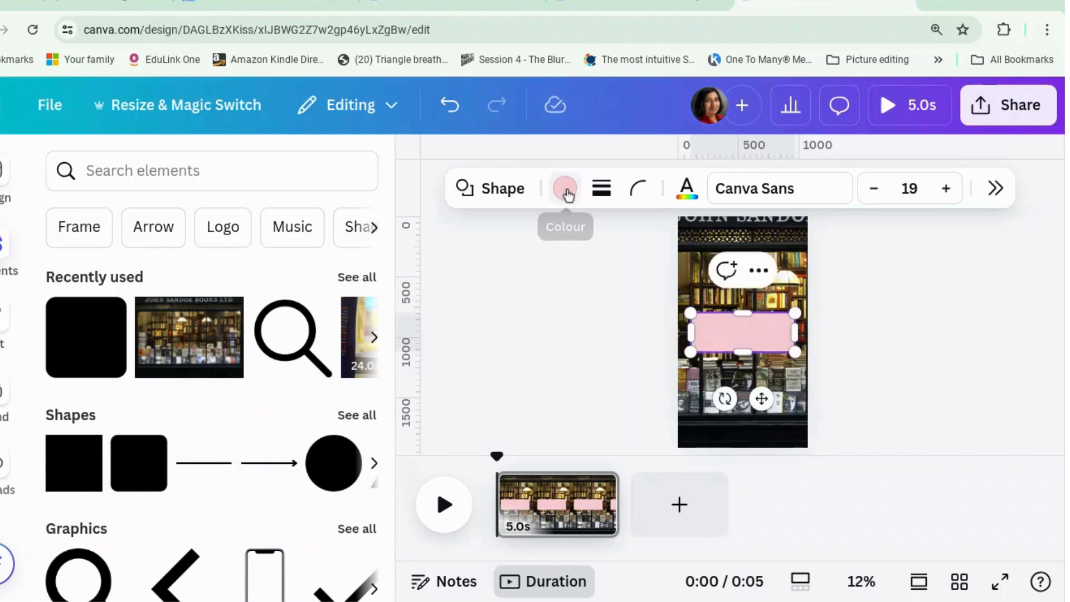
pyautogui.click(566, 189)
pyautogui.click(972, 327)
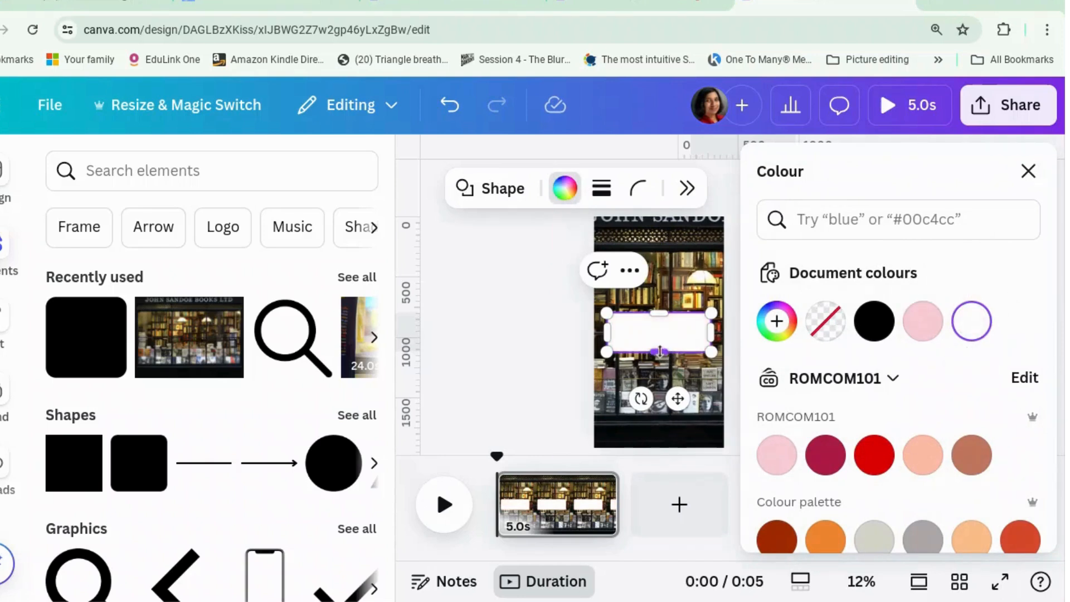
# Reduce the white bar's height to about 162 and increase its corner rounding so the ends are fully rounded
pyautogui.moveTo(659, 351); pyautogui.dragTo(658, 331)
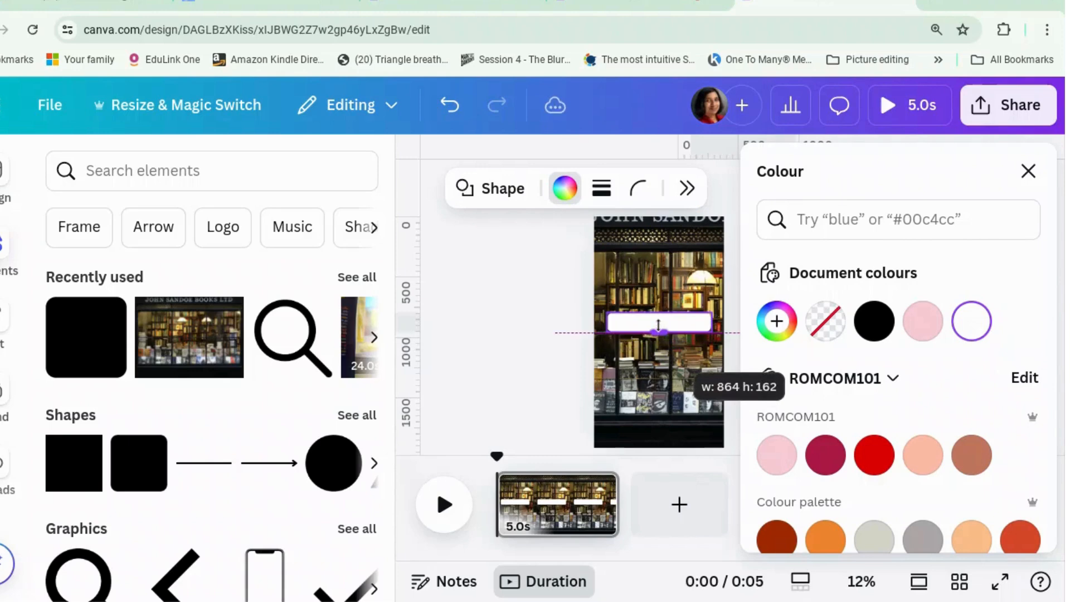
pyautogui.moveTo(658, 325); pyautogui.dragTo(658, 325)
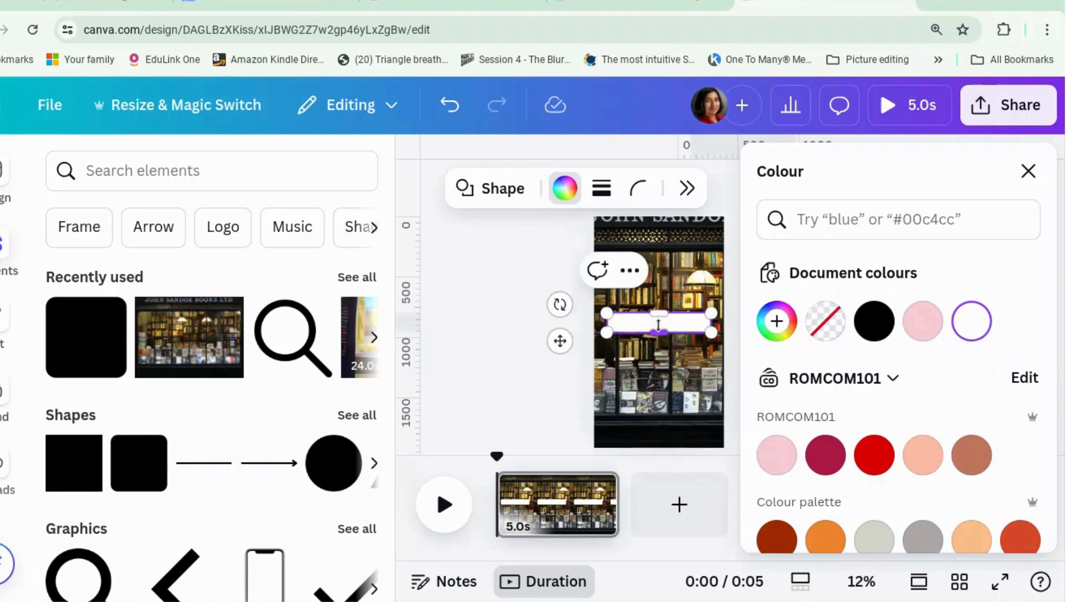
pyautogui.click(535, 332)
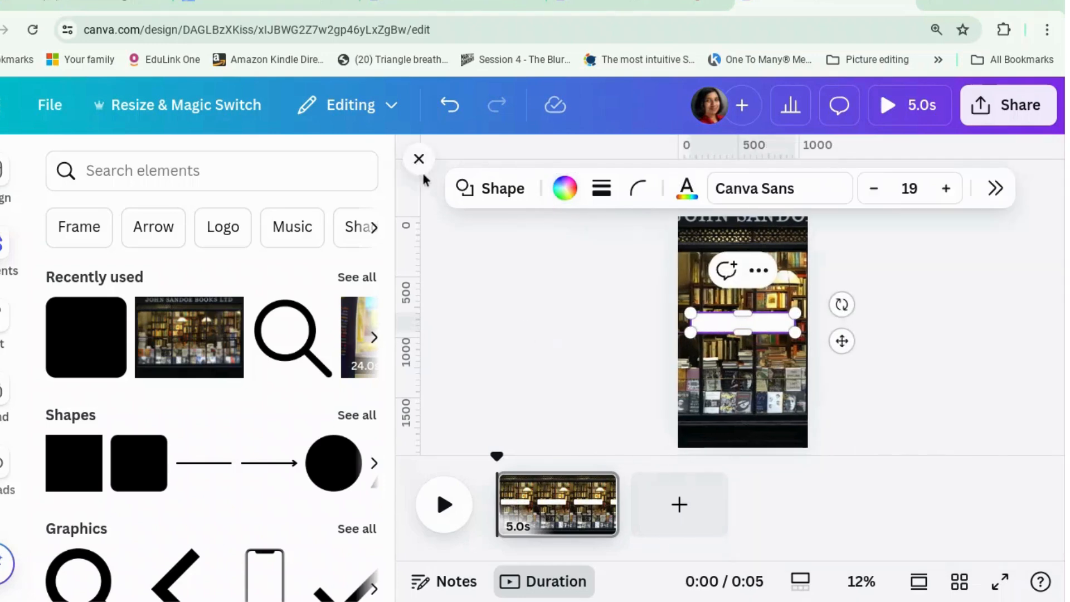
pyautogui.click(416, 163)
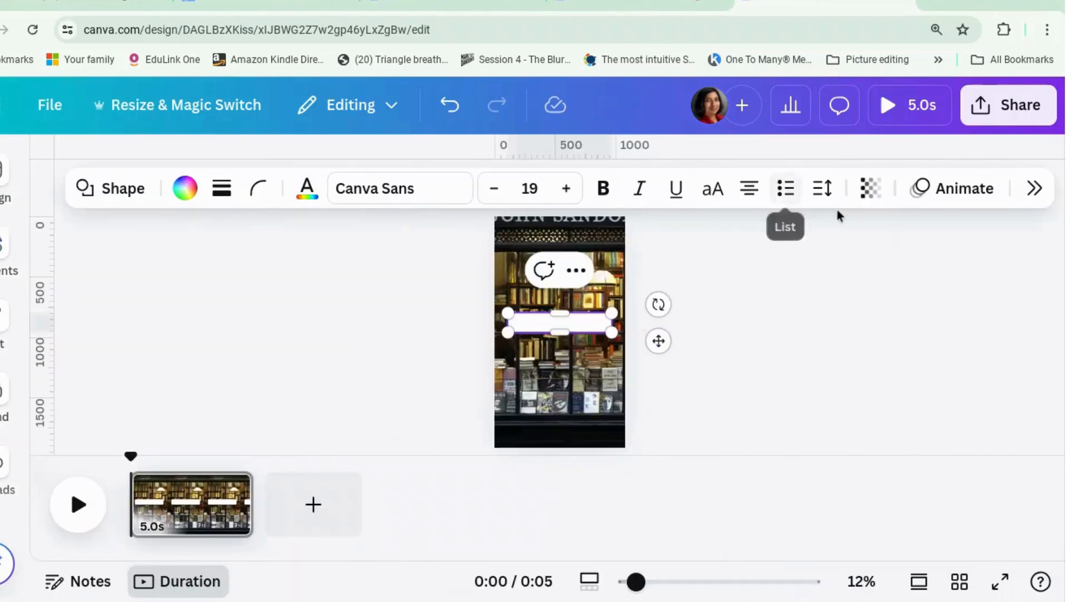
pyautogui.click(270, 192)
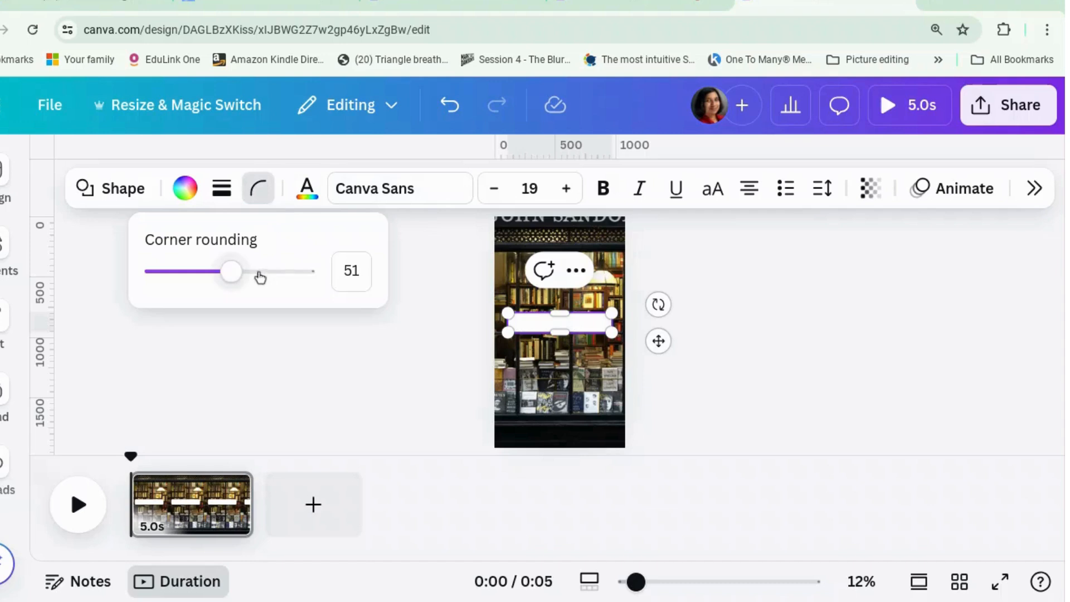
pyautogui.moveTo(233, 271); pyautogui.dragTo(269, 272)
# Give the white bar a solid border with weight 4 in light grey
pyautogui.click(232, 189)
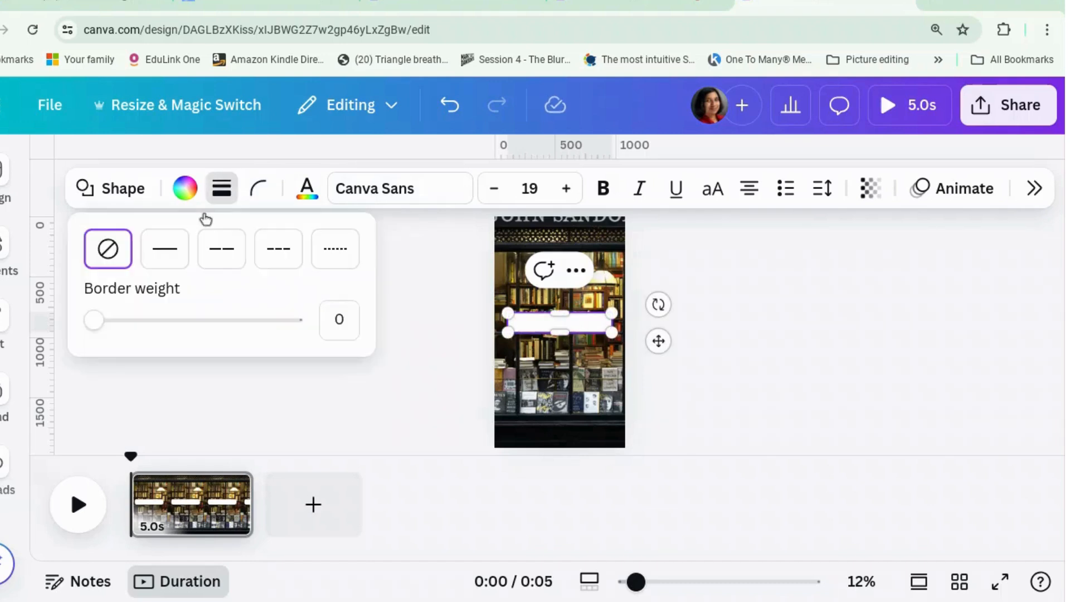
pyautogui.click(164, 248)
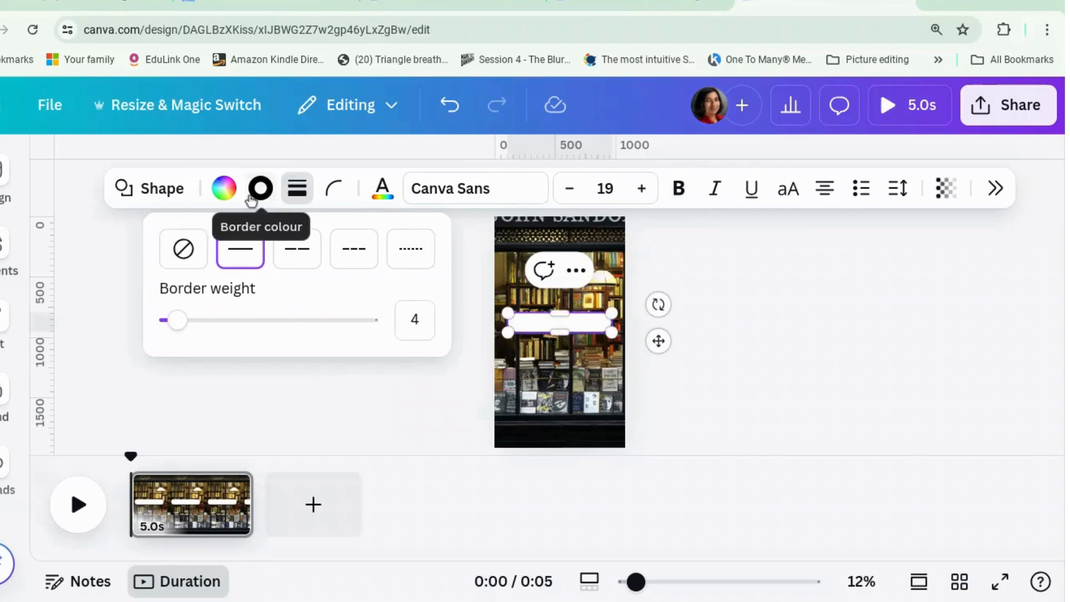
pyautogui.click(223, 188)
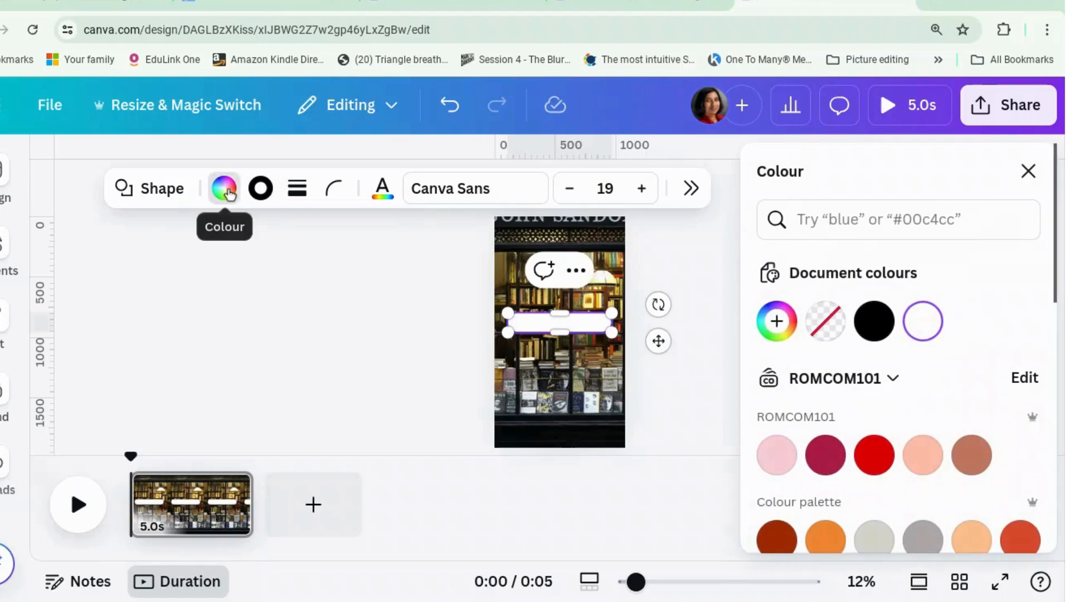
pyautogui.click(262, 189)
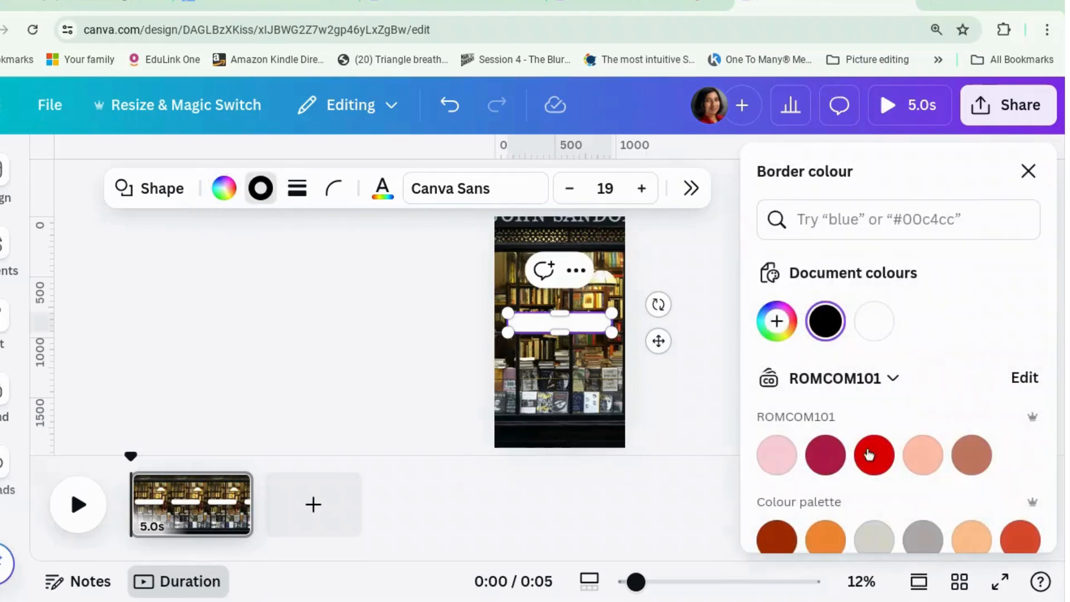
pyautogui.click(881, 540)
pyautogui.click(707, 392)
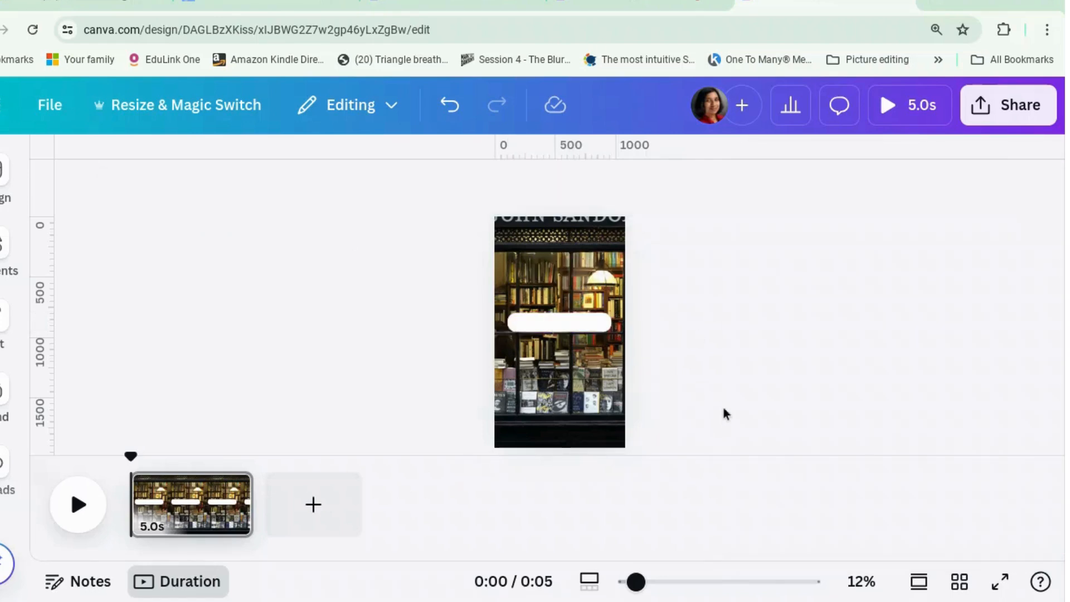
# Move the white bar slightly up the page and slim it to about half its height
pyautogui.moveTo(640, 583); pyautogui.dragTo(696, 580)
pyautogui.click(652, 290)
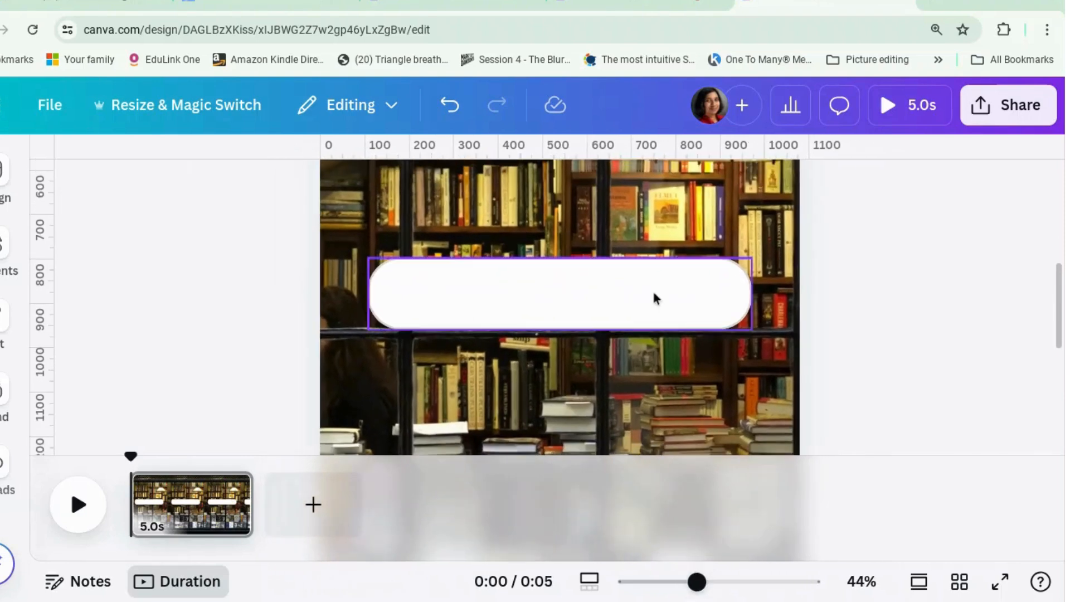
pyautogui.moveTo(653, 298); pyautogui.dragTo(648, 236)
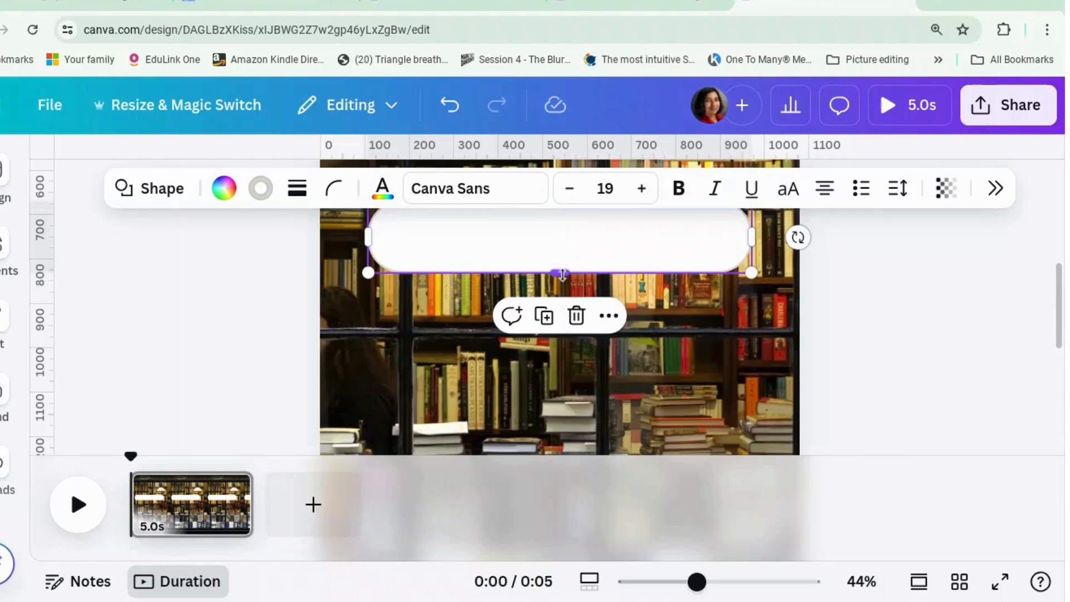
pyautogui.moveTo(562, 274); pyautogui.dragTo(561, 239)
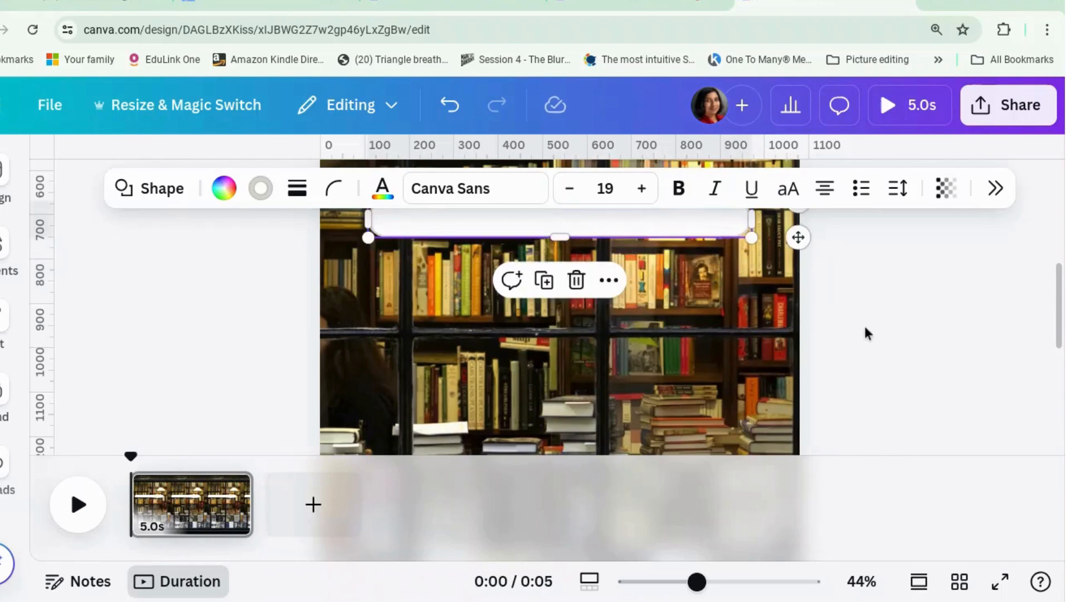
pyautogui.click(865, 333)
# Add the recently used magnifying glass graphic, scale it down and place it at the left end of the white bar
pyautogui.scroll(2, 864, 333)
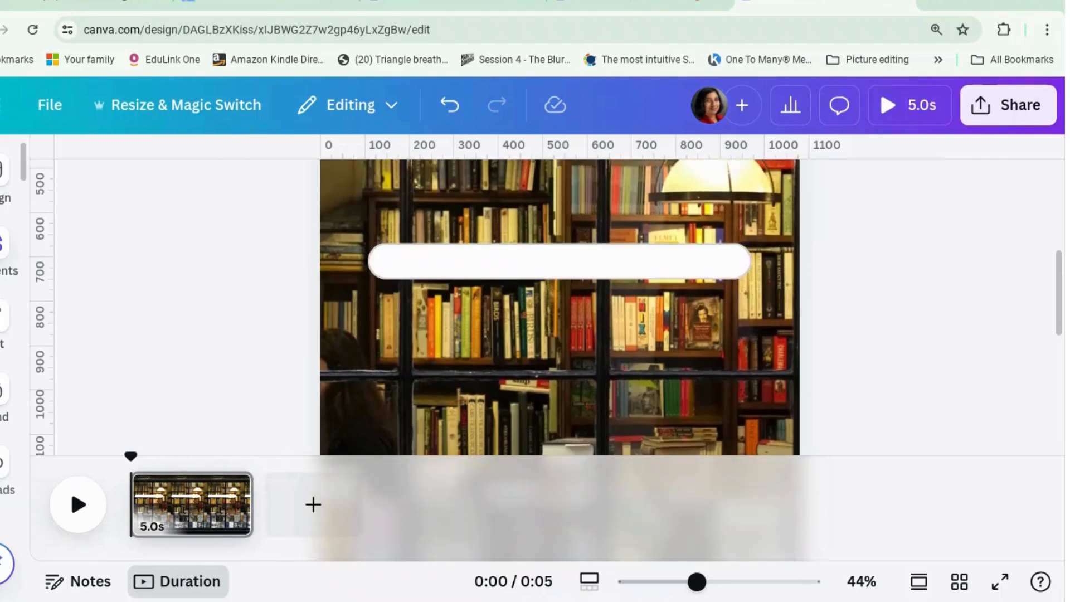
pyautogui.click(4, 252)
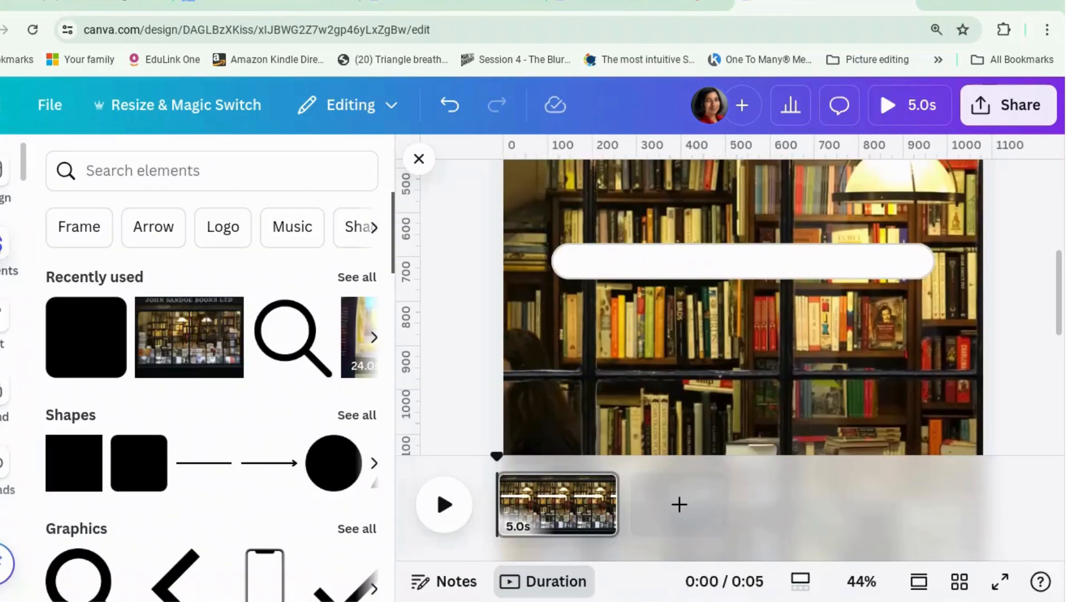
pyautogui.click(274, 330)
pyautogui.moveTo(839, 275); pyautogui.dragTo(586, 256)
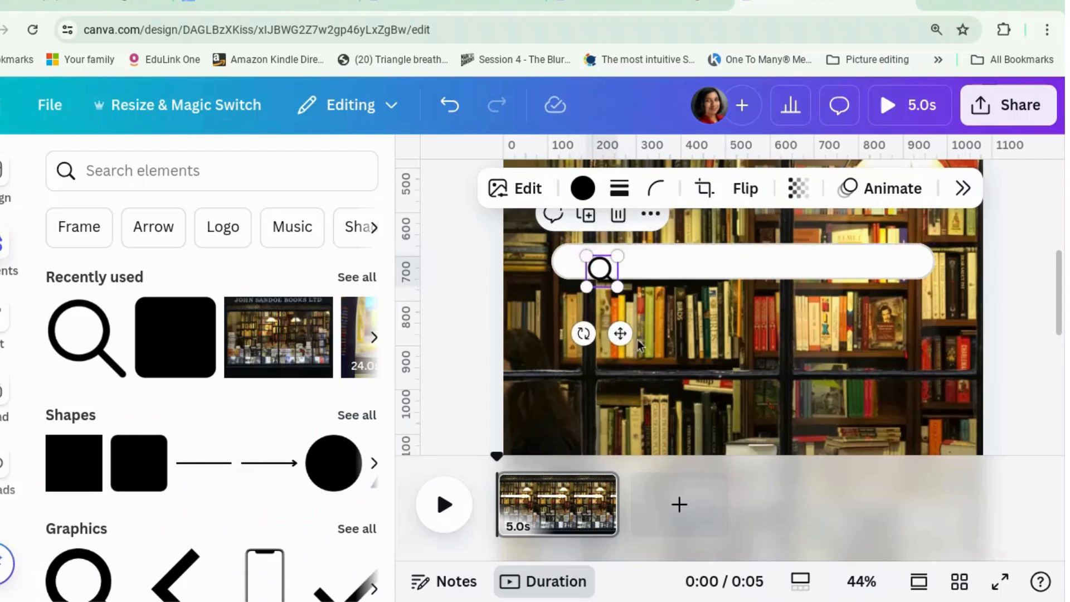
pyautogui.moveTo(620, 335); pyautogui.dragTo(594, 335)
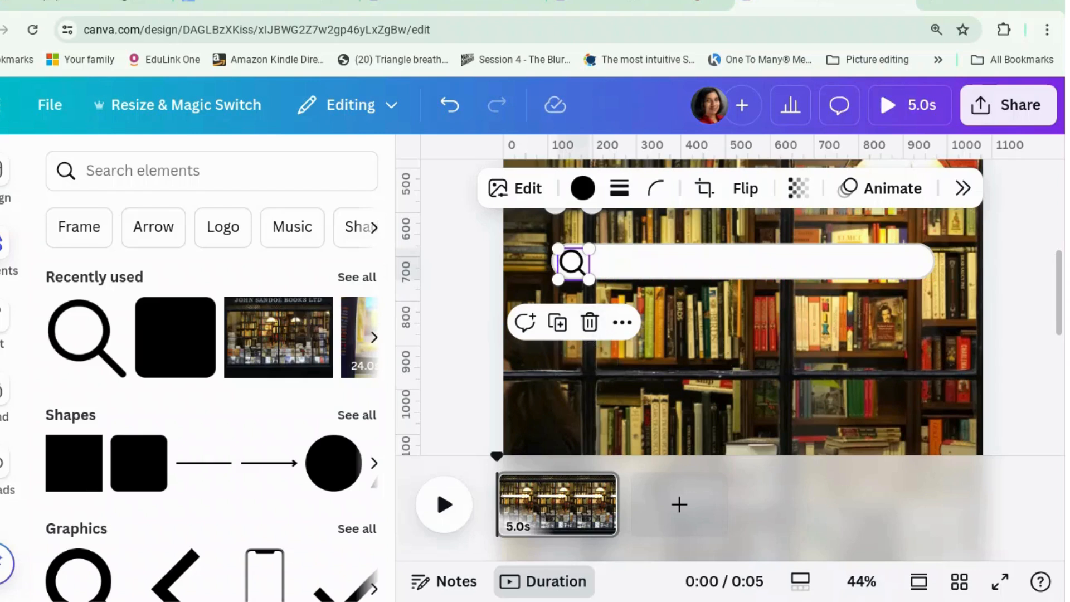
pyautogui.click(730, 343)
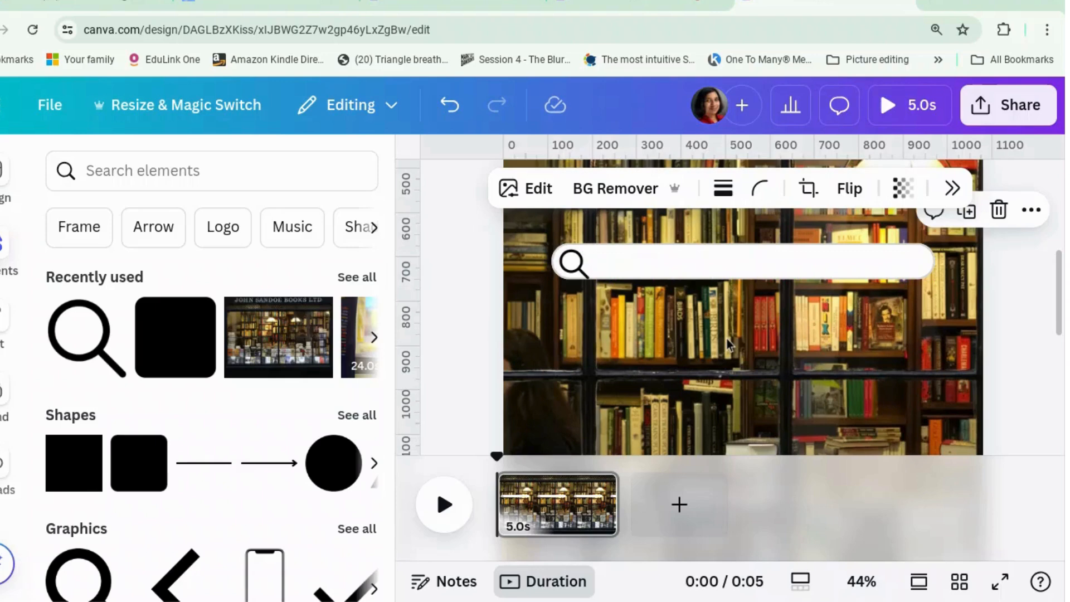
# Shrink the magnifying glass to fit inside the white bar and centre it vertically at the bar's left end
pyautogui.click(579, 253)
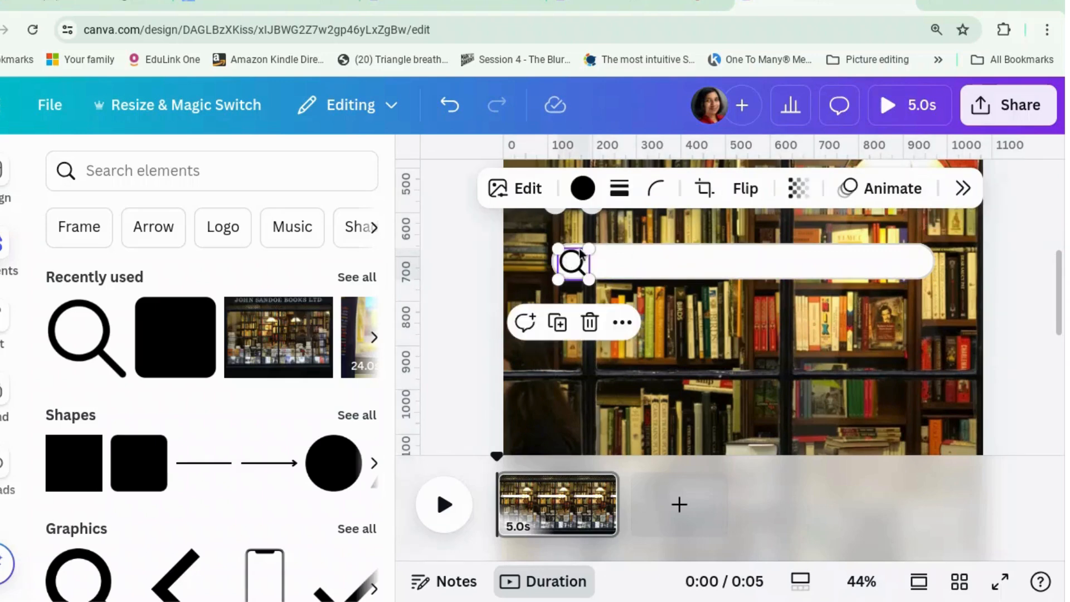
pyautogui.moveTo(586, 249); pyautogui.dragTo(578, 259)
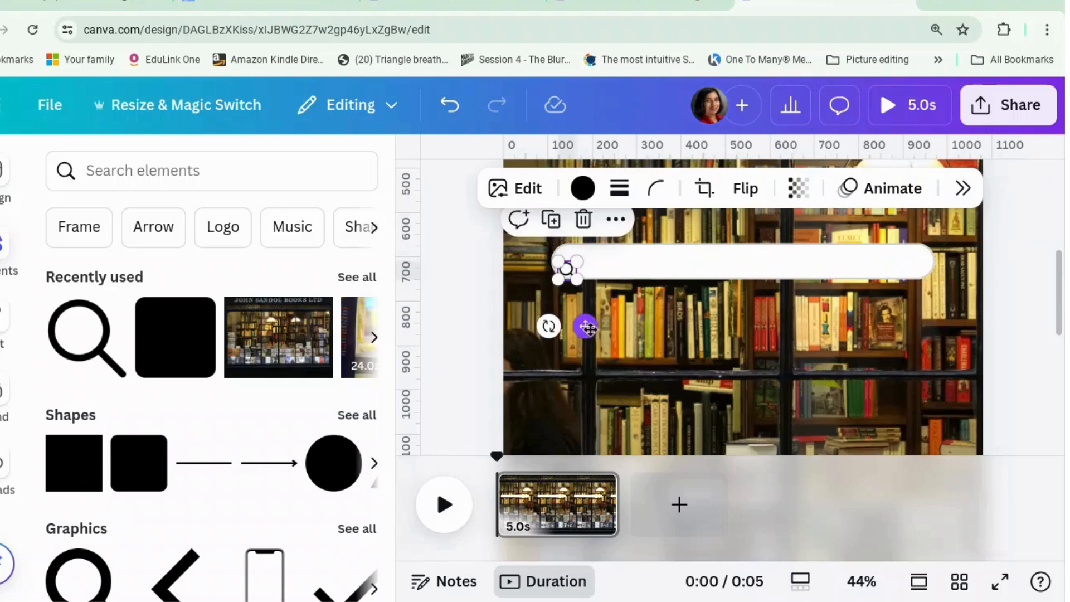
pyautogui.moveTo(583, 325); pyautogui.dragTo(588, 316)
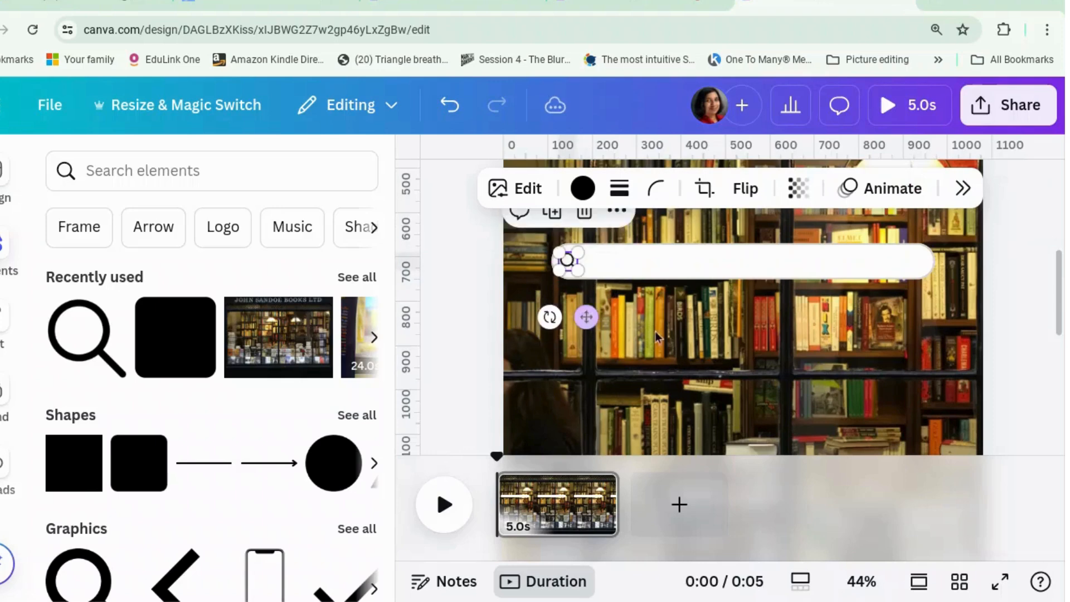
pyautogui.click(670, 343)
pyautogui.doubleClick(670, 344)
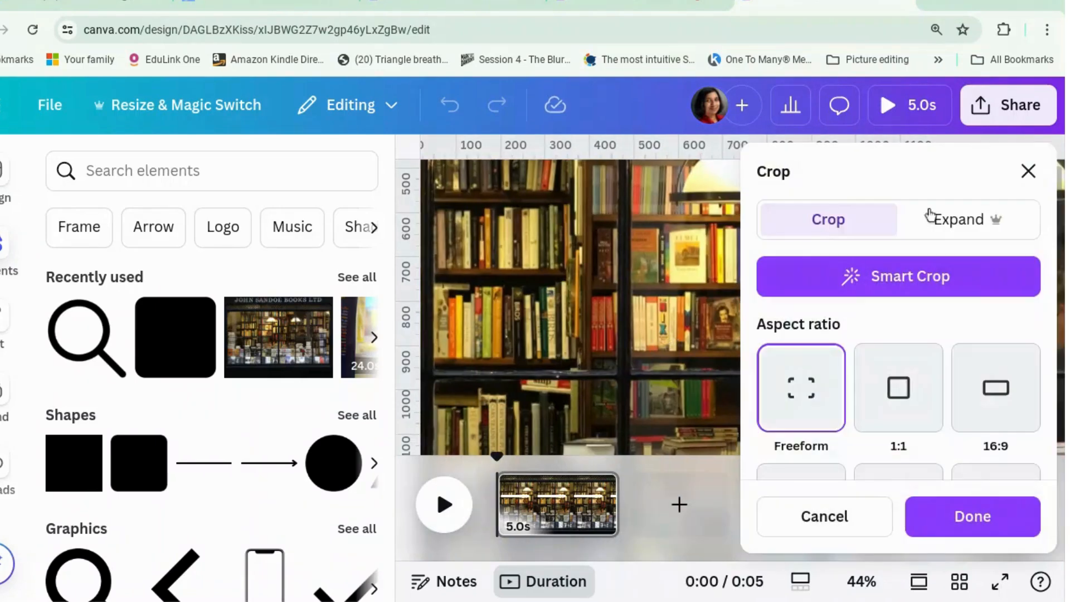
pyautogui.click(1028, 171)
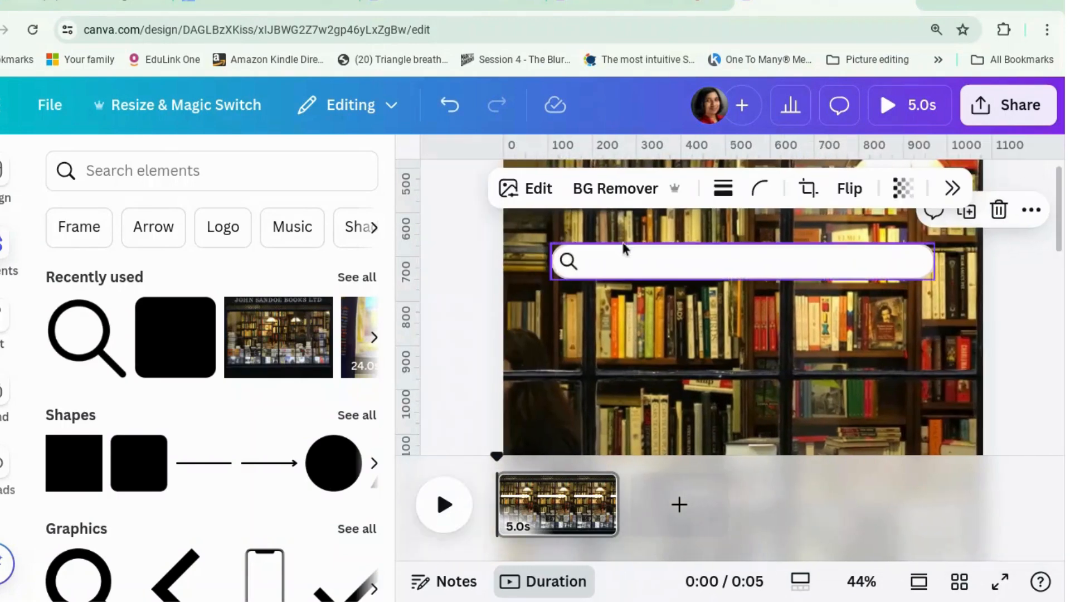
# Add a subheading text box reading "Swoony romance novels" below the white bar
pyautogui.click(14, 332)
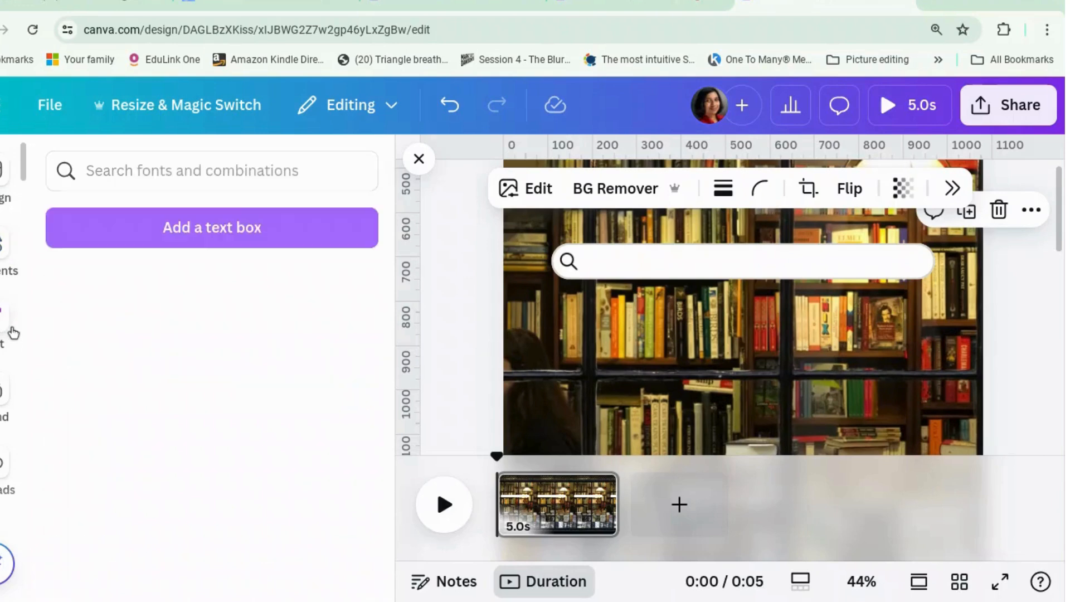
pyautogui.click(199, 490)
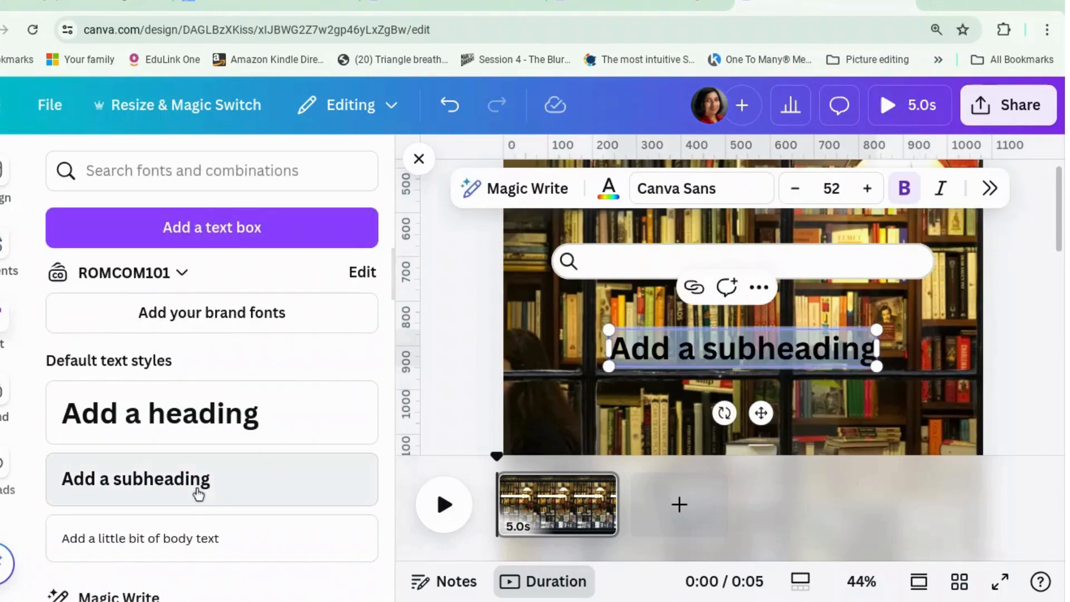
pyautogui.write('Sw')
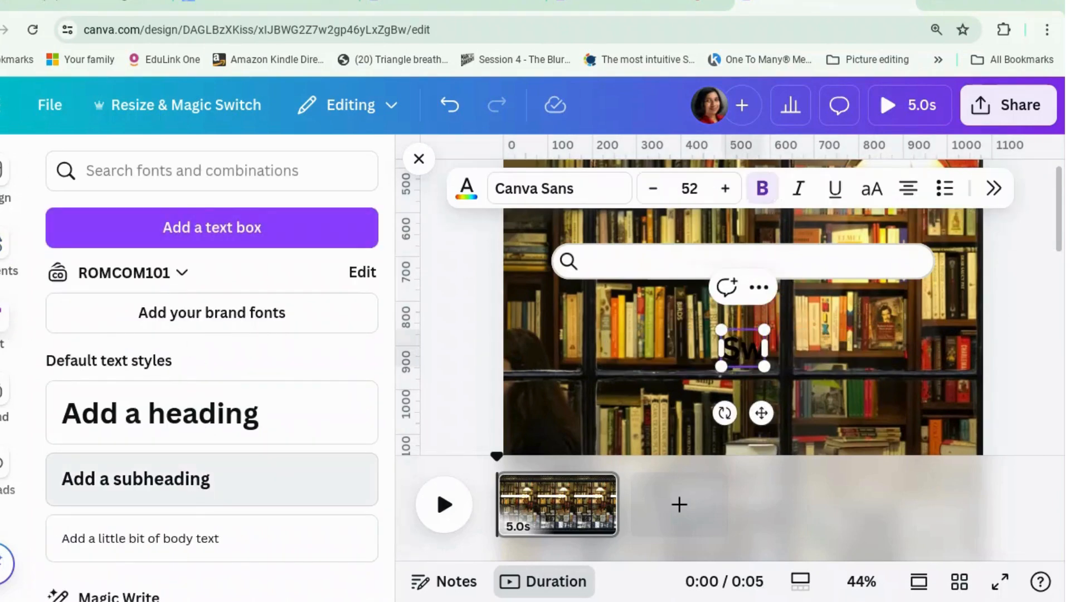
pyautogui.write('oony r')
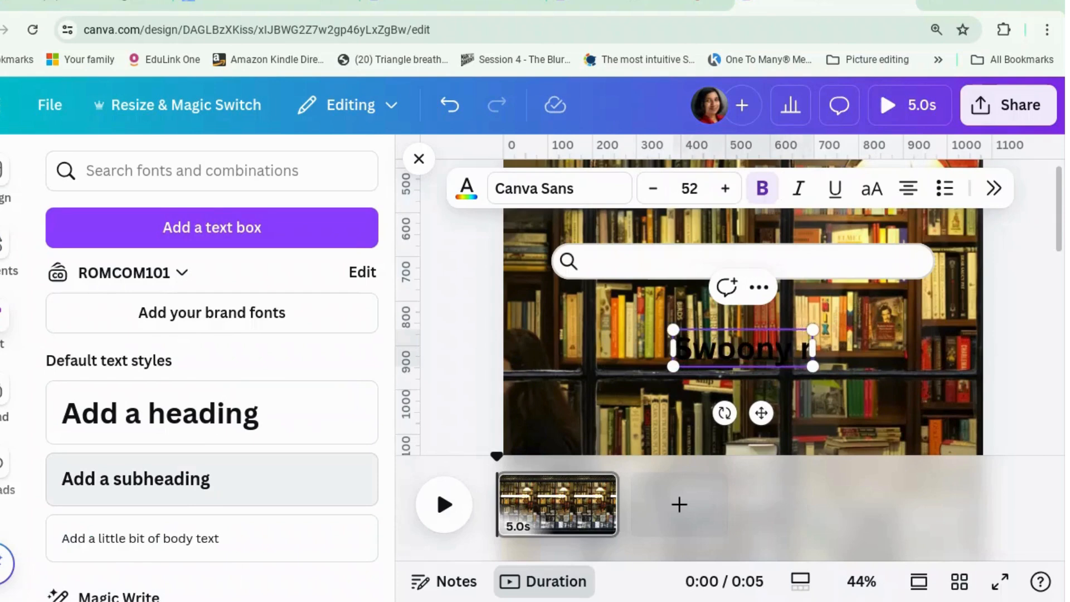
pyautogui.write('omance novels')
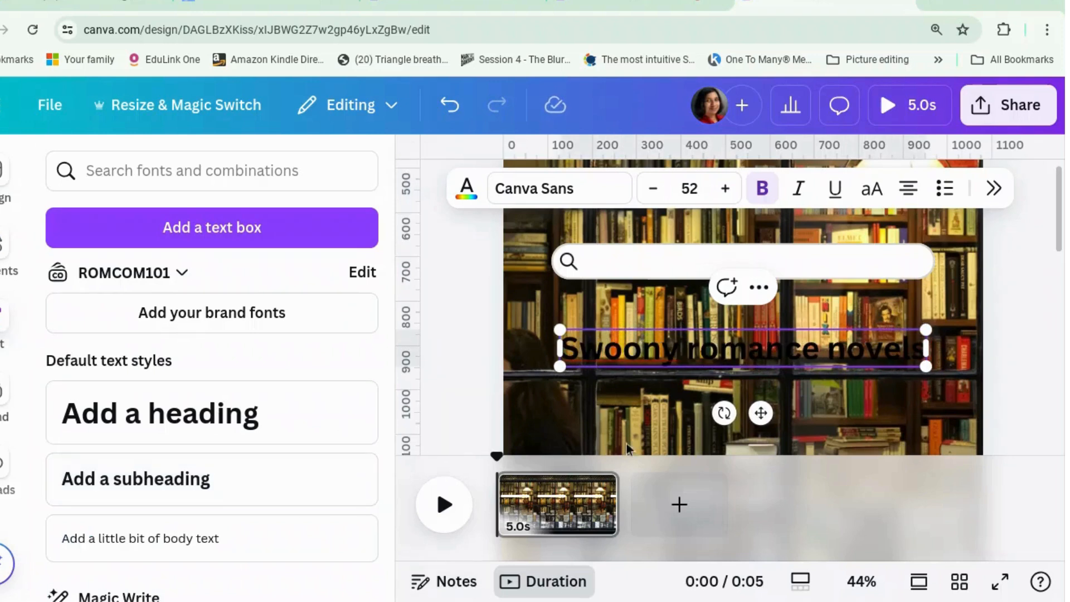
# Scale the "Swoony romance novels" text down to size 38 and place it inside the white bar beside the magnifying glass
pyautogui.moveTo(559, 331); pyautogui.dragTo(621, 360)
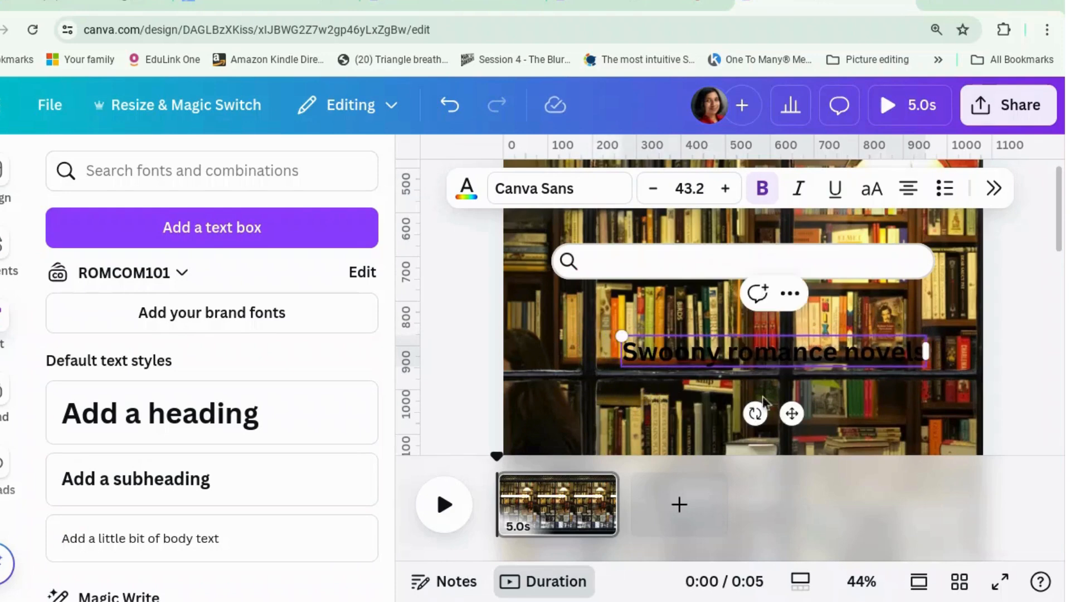
pyautogui.moveTo(795, 418); pyautogui.dragTo(780, 332)
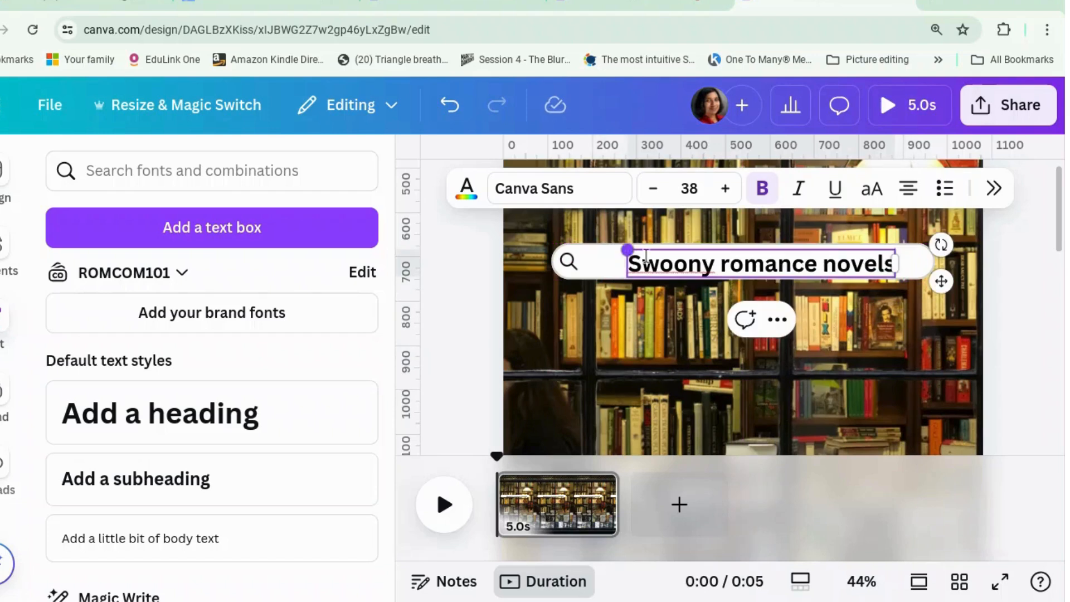
pyautogui.moveTo(941, 279); pyautogui.dragTo(918, 275)
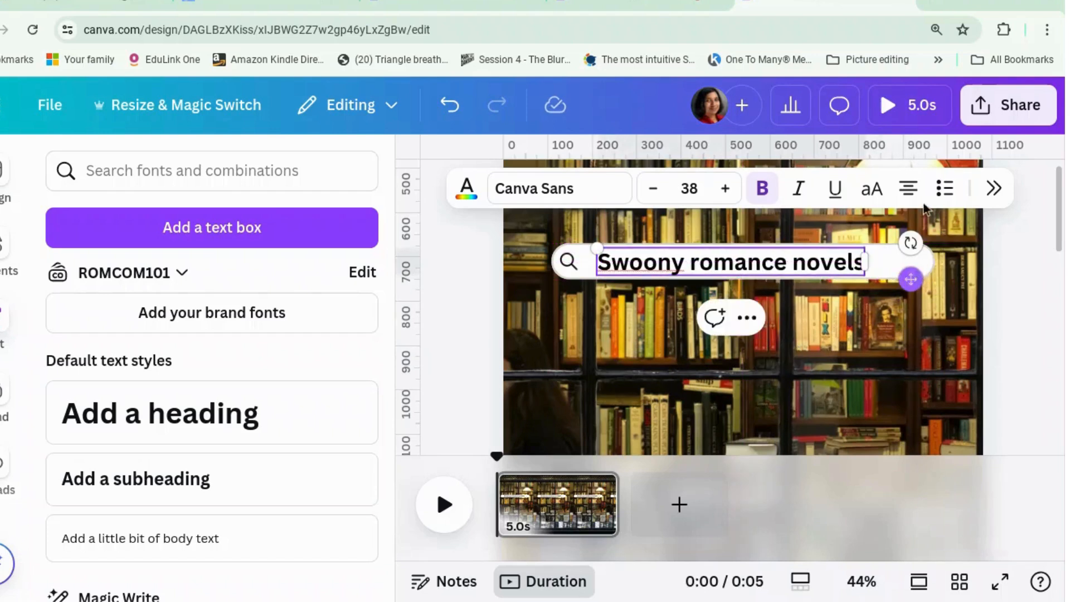
# Remove the bold formatting from "Swoony romance novels" and set its font to Helvetica World
pyautogui.click(765, 191)
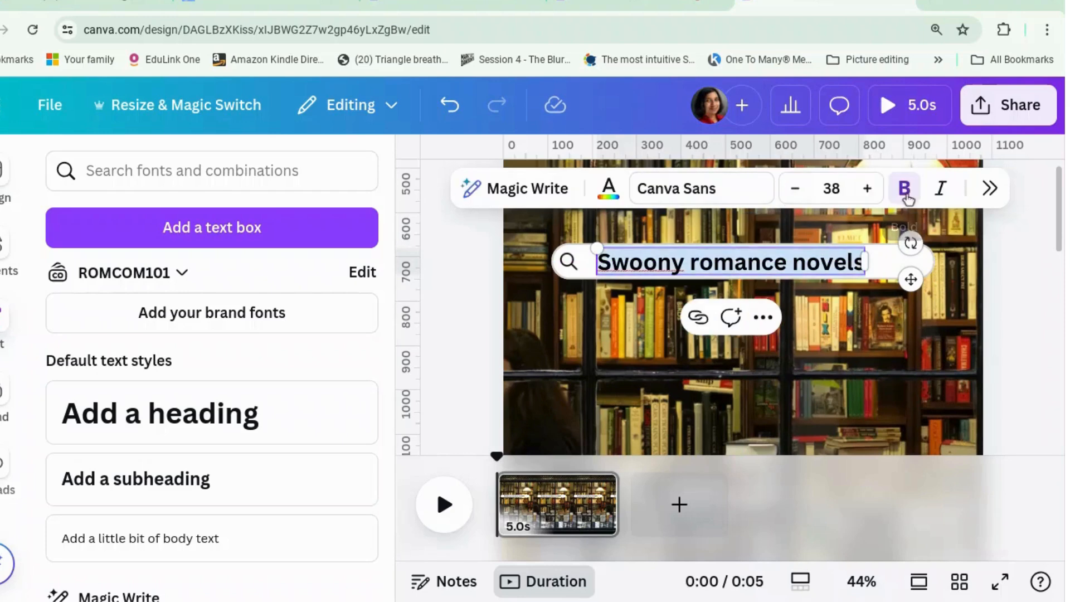
pyautogui.click(906, 195)
pyautogui.click(829, 364)
pyautogui.click(783, 266)
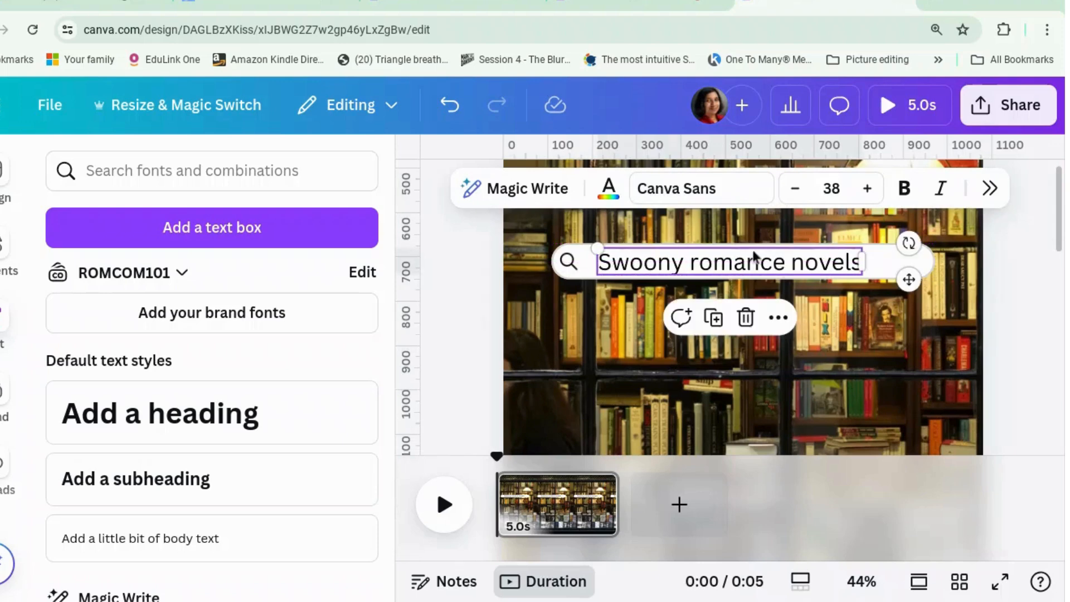
pyautogui.click(717, 199)
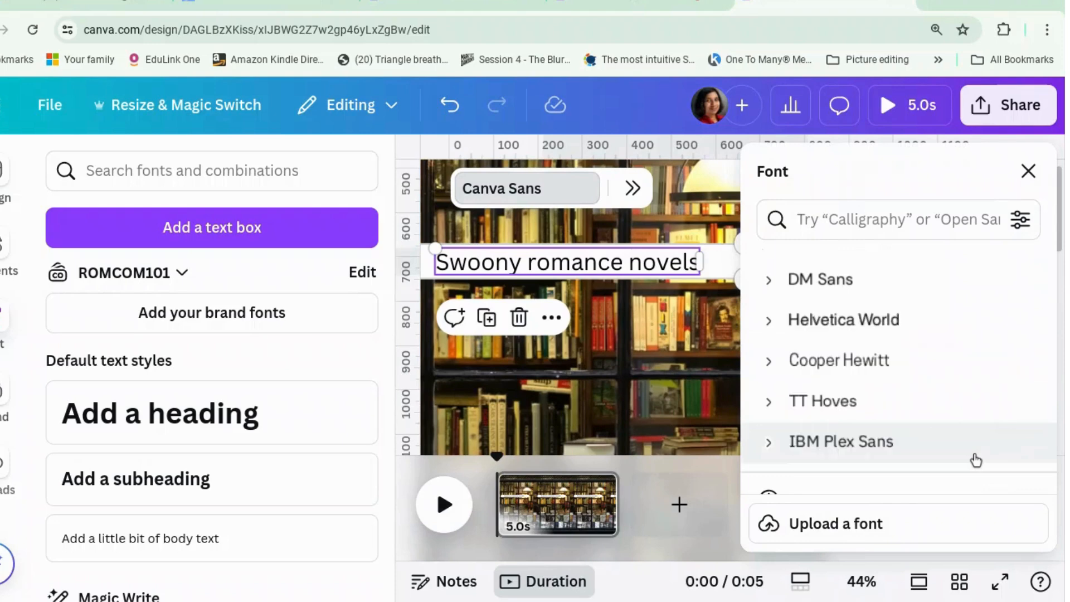
pyautogui.click(949, 323)
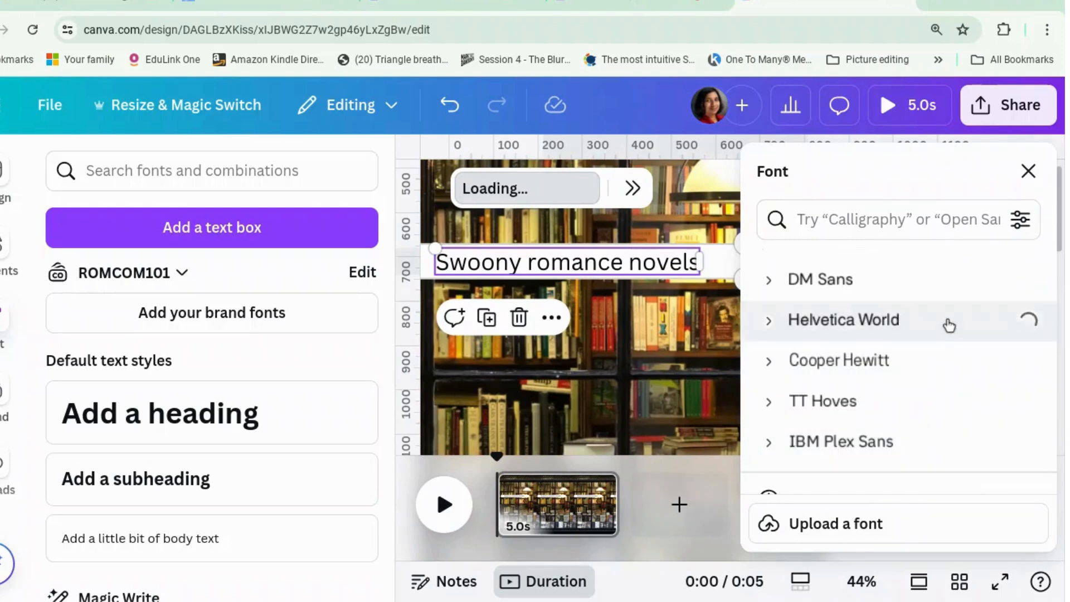
# Move the "Swoony romance novels" text slightly closer to the magnifying glass inside the white bar
pyautogui.click(646, 365)
pyautogui.moveTo(732, 278); pyautogui.dragTo(715, 273)
pyautogui.click(833, 357)
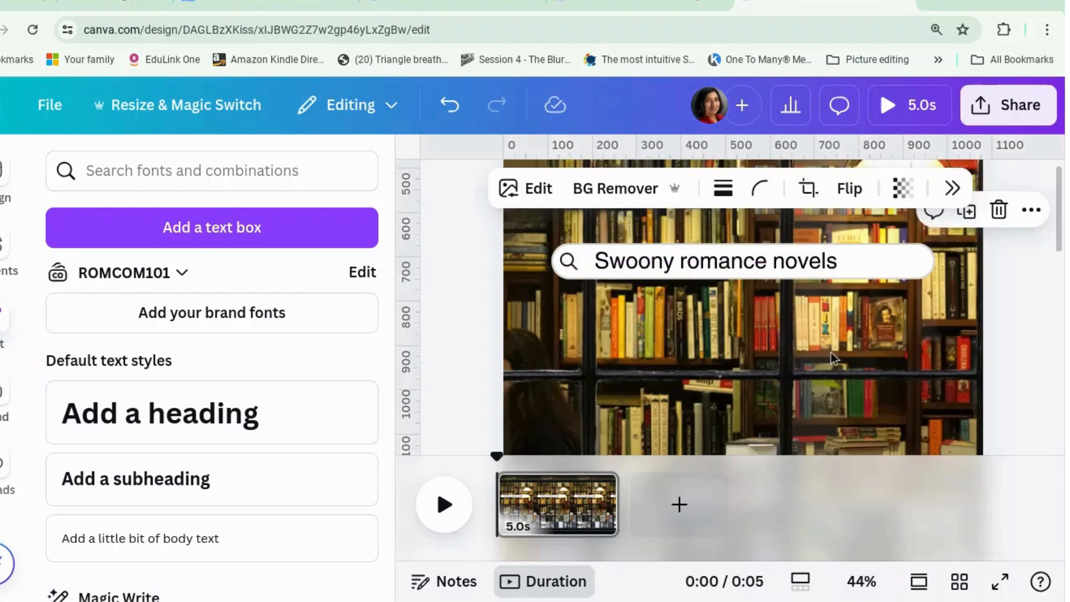
# Apply the Typewriter writing animation to the "Swoony romance novels" text, set to play on enter
pyautogui.click(646, 266)
pyautogui.click(987, 196)
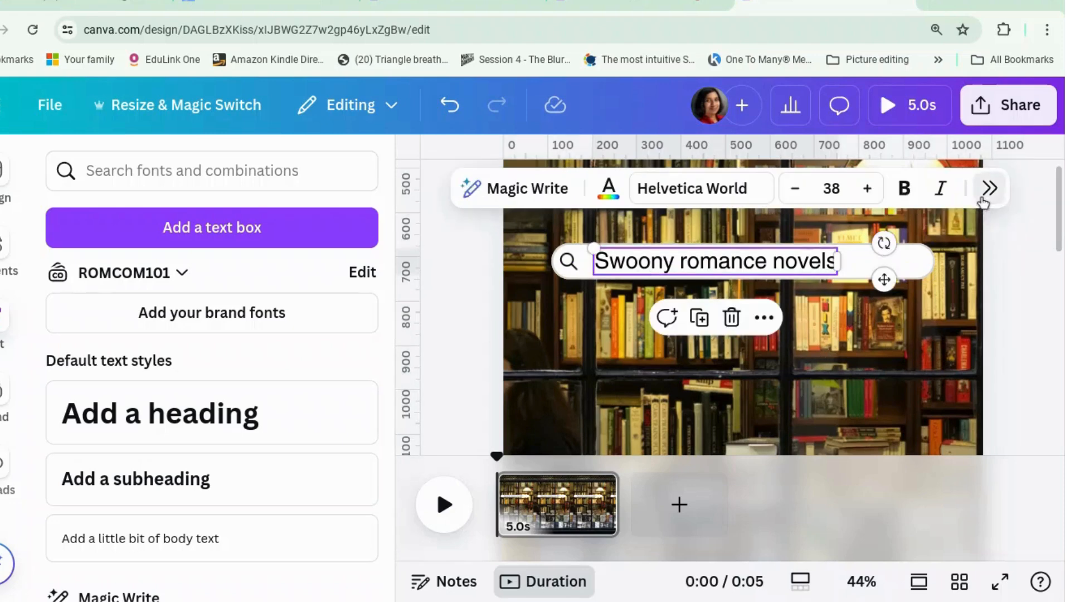
pyautogui.scroll(-8, 886, 396)
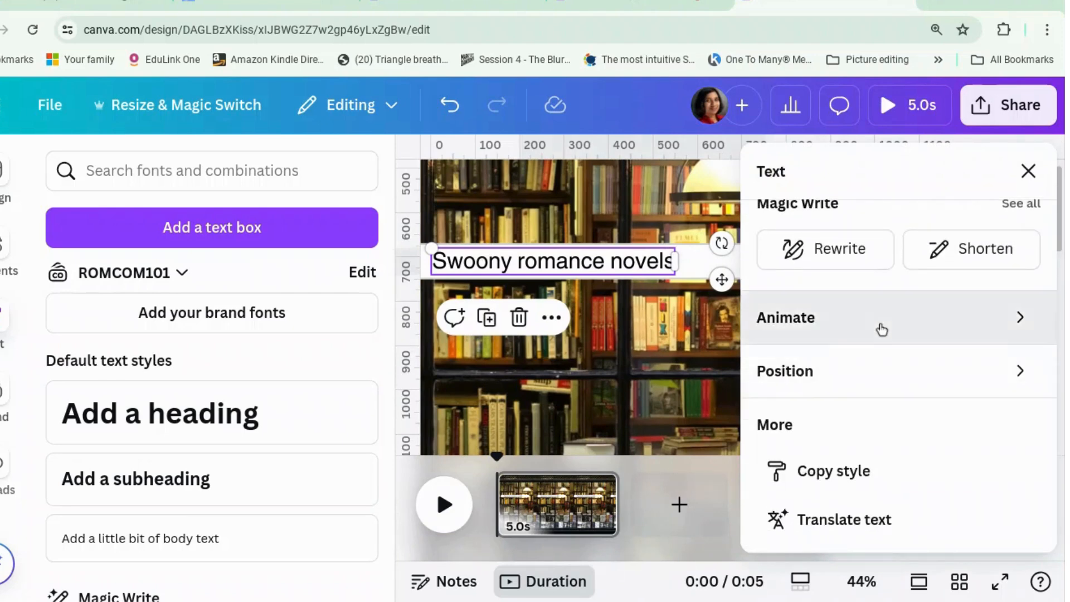
pyautogui.click(880, 329)
pyautogui.scroll(-10, 882, 329)
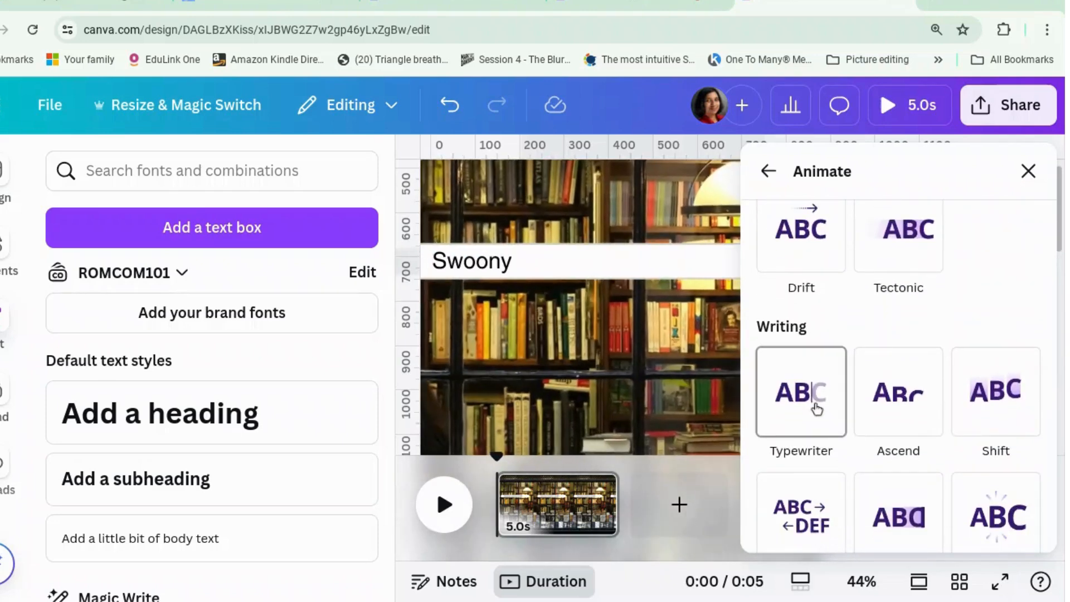
pyautogui.click(812, 402)
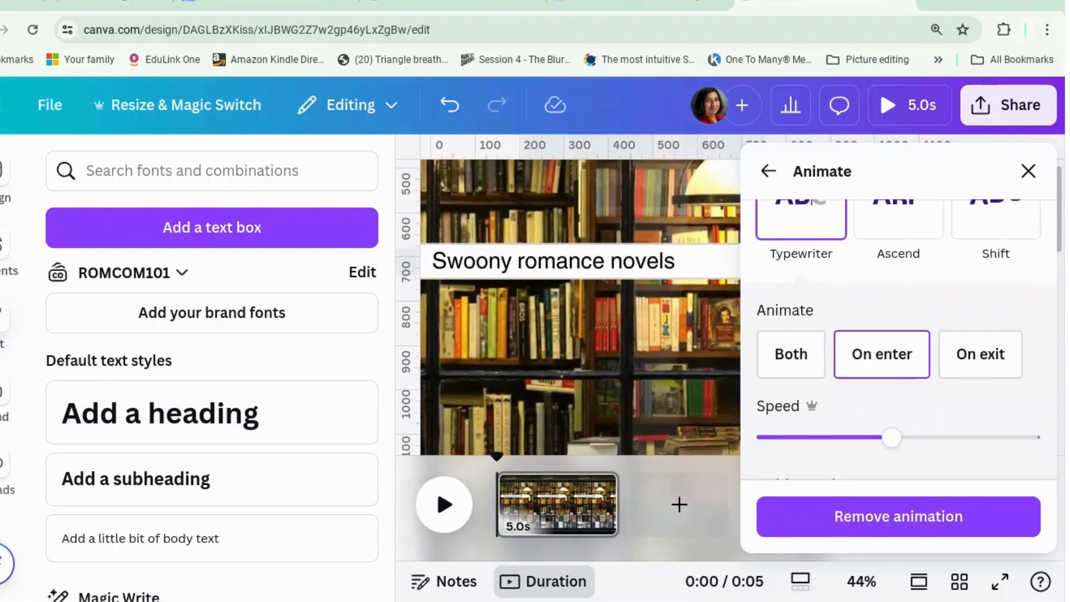
pyautogui.click(1028, 171)
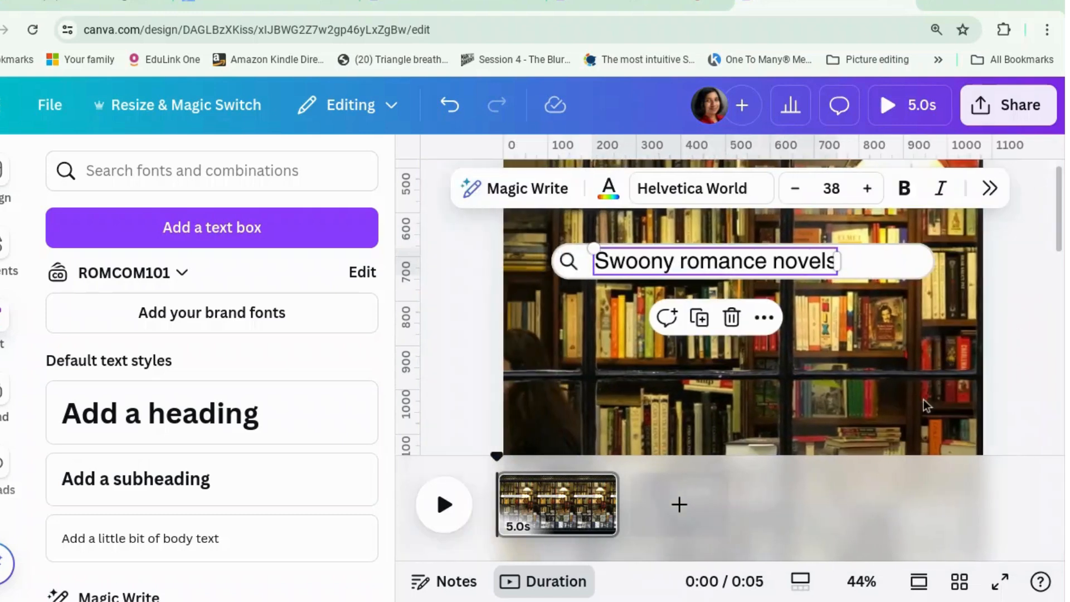
pyautogui.click(1044, 382)
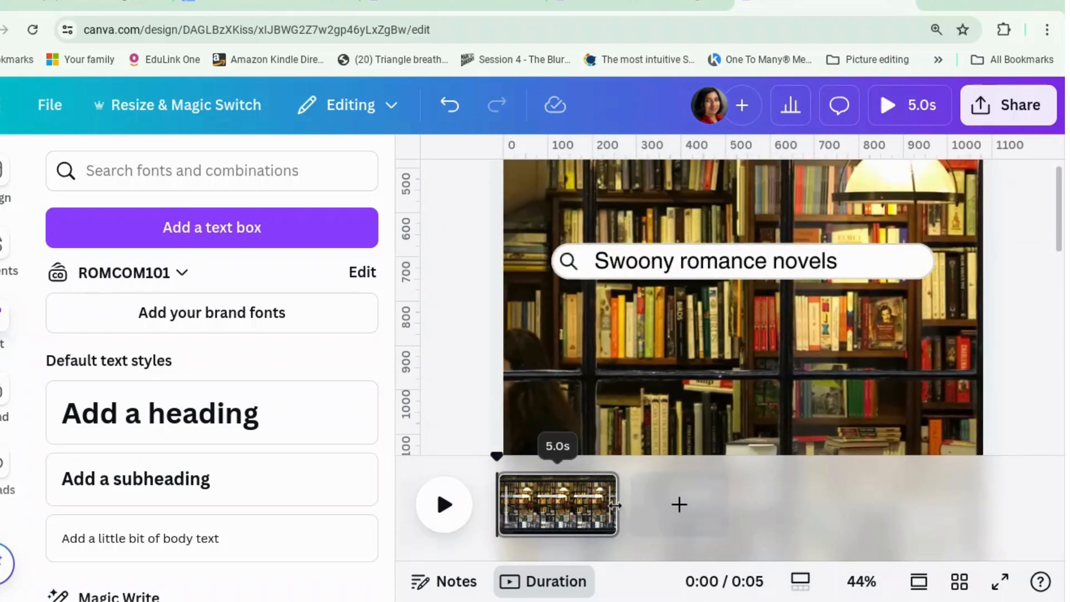
# Shorten the search bar page to 3.0 seconds and duplicate it
pyautogui.moveTo(610, 504); pyautogui.dragTo(565, 506)
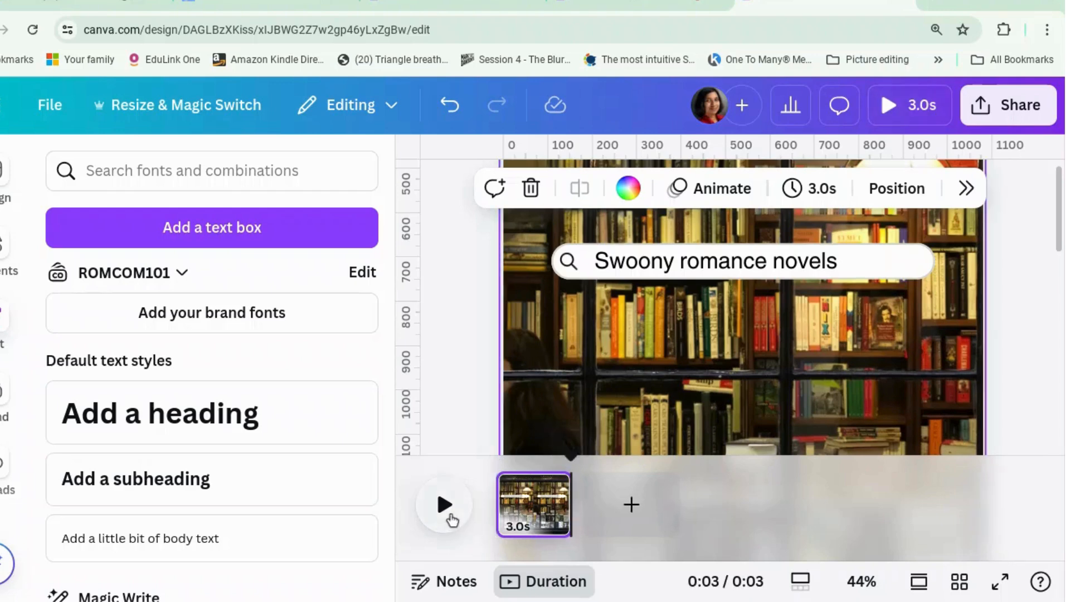
pyautogui.click(446, 506)
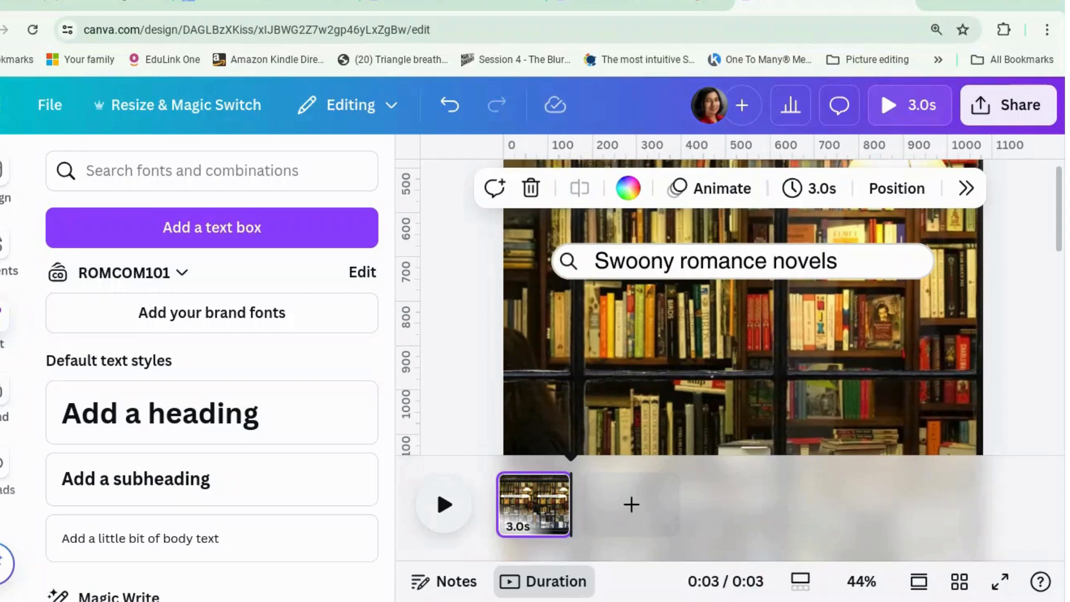
pyautogui.rightClick(539, 503)
pyautogui.click(637, 234)
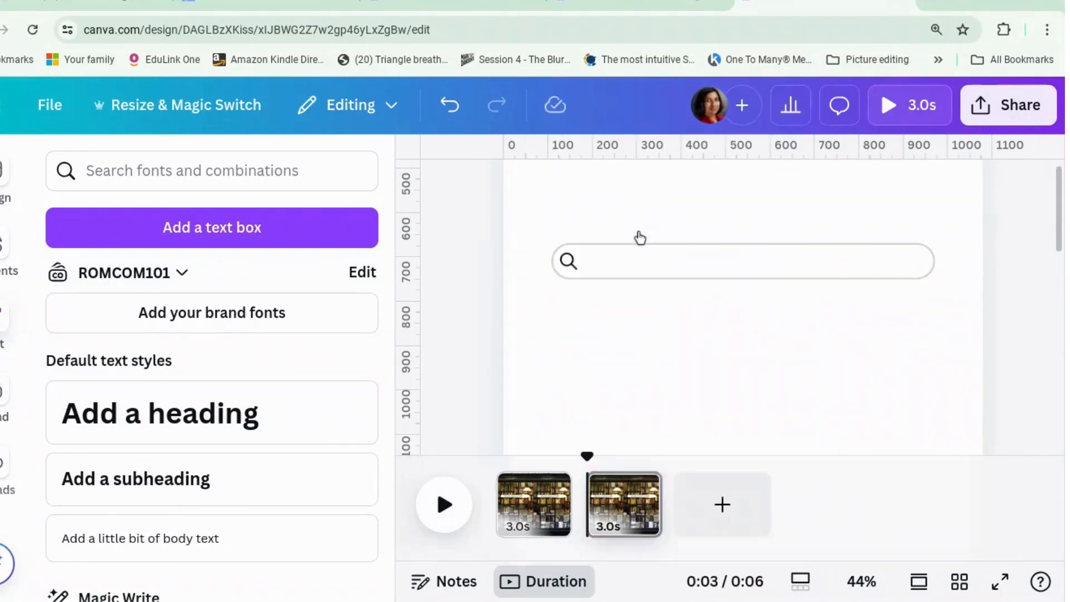
# Delete the search text and the search bar elements from page 2, keeping only the bookshop background
pyautogui.click(633, 511)
pyautogui.click(697, 293)
pyautogui.click(713, 264)
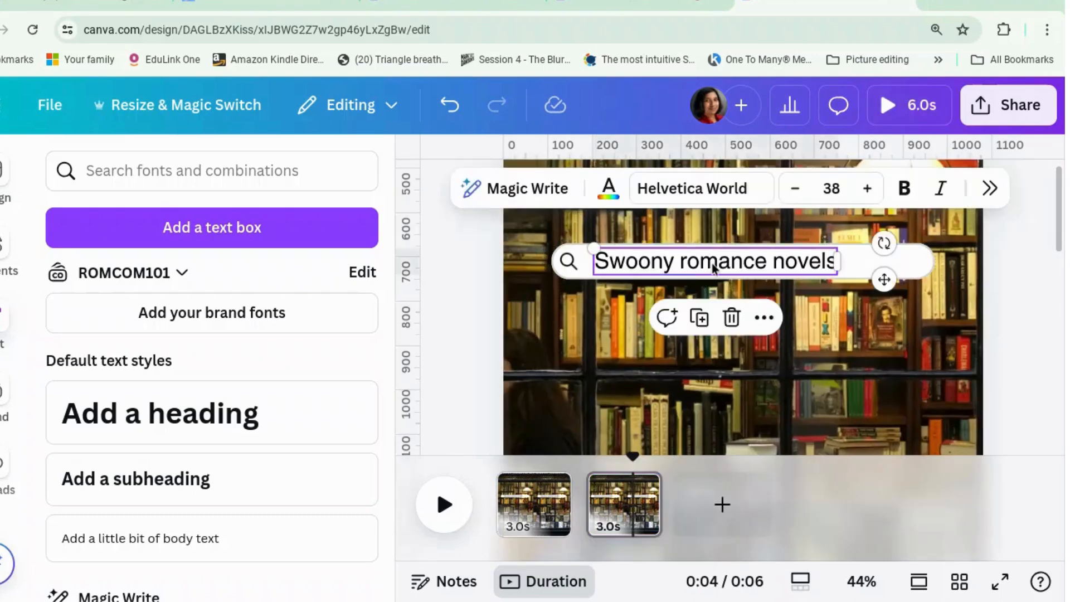
pyautogui.press('Delete')
pyautogui.click(717, 272)
pyautogui.press('Delete')
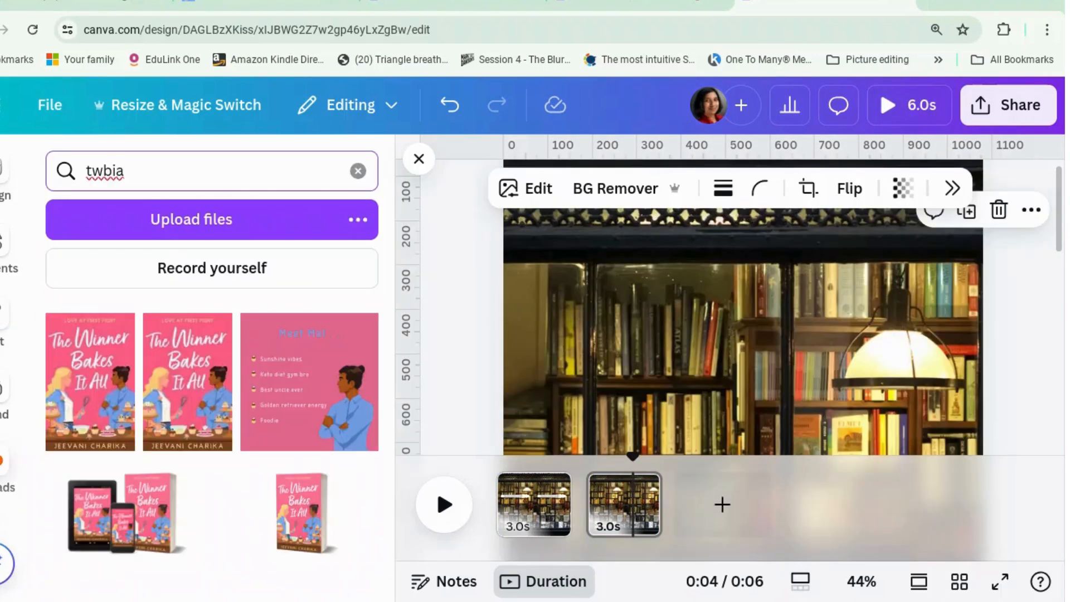
# Add the uploaded book covers The Winner Bakes It All, Knowing Me Knowing You, Picture Perfect and Playing for Love to page 2
pyautogui.click(92, 379)
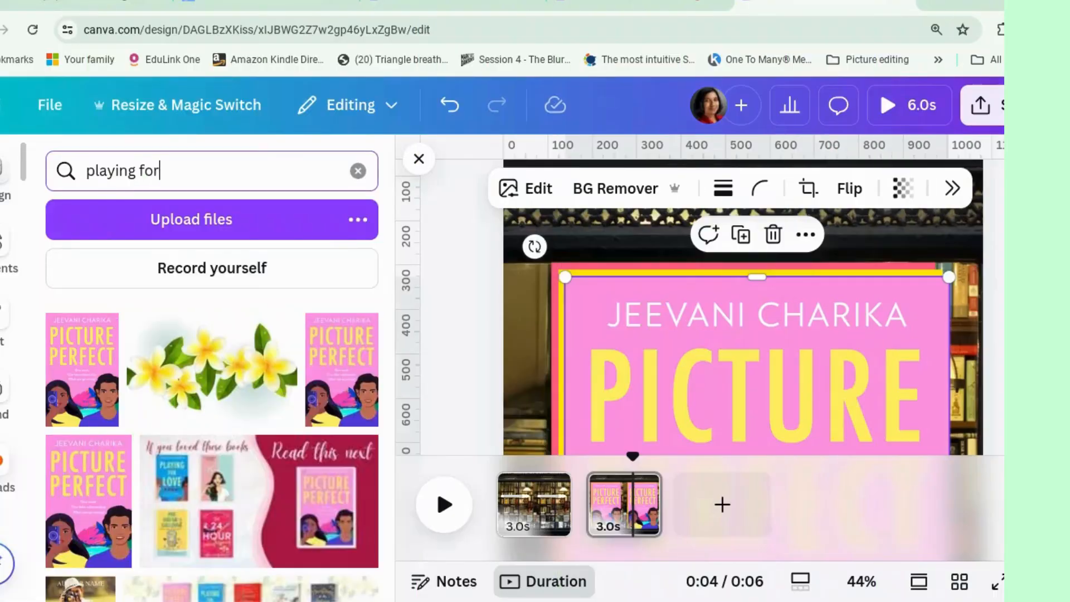
pyautogui.press('Return')
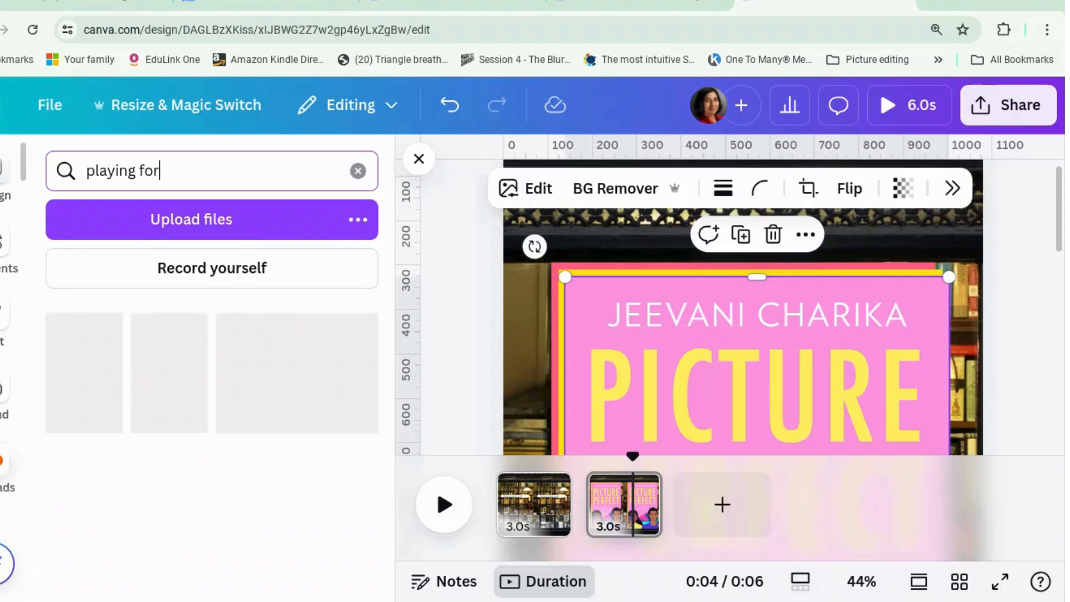
pyautogui.click(96, 424)
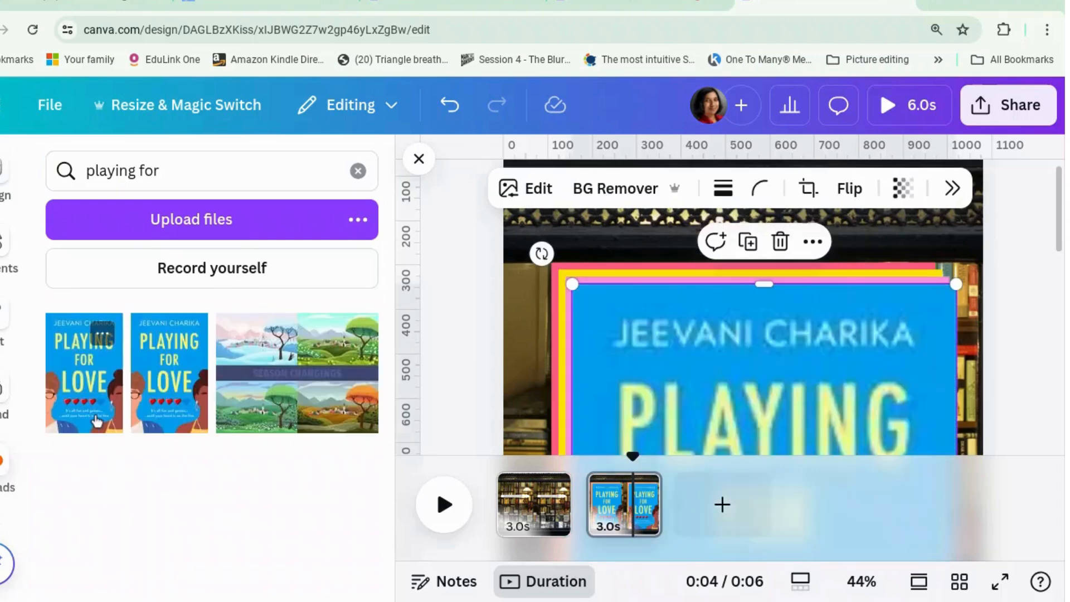
pyautogui.scroll(-2, 830, 361)
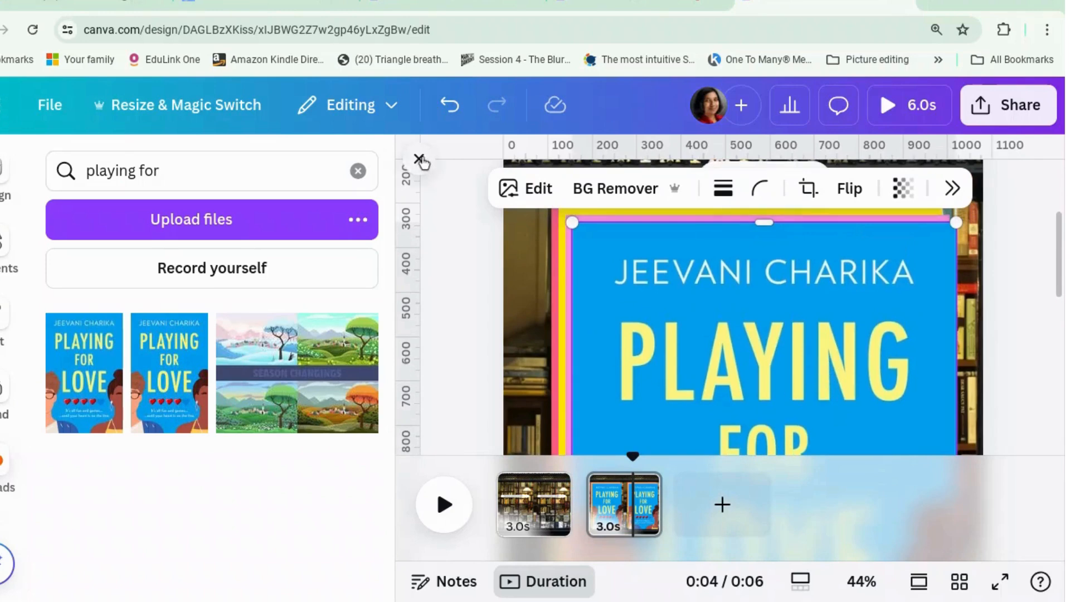
# Zoom page 2 out to 19% and move the Playing for Love and Picture Perfect covers aside to expose Knowing Me Knowing You
pyautogui.click(419, 160)
pyautogui.click(885, 323)
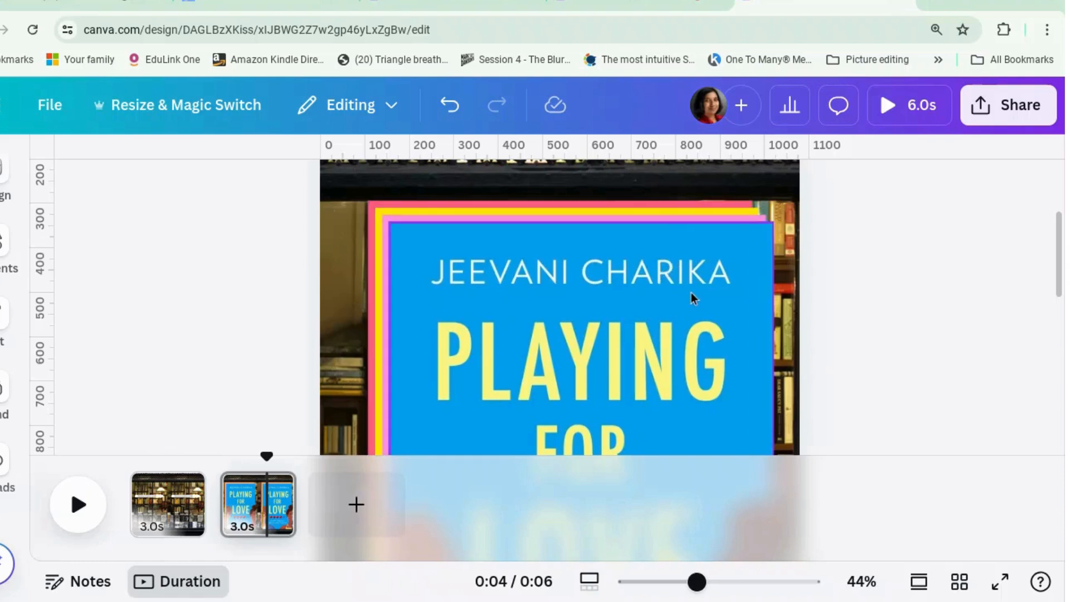
pyautogui.scroll(-1, 725, 317)
pyautogui.scroll(-6, 732, 322)
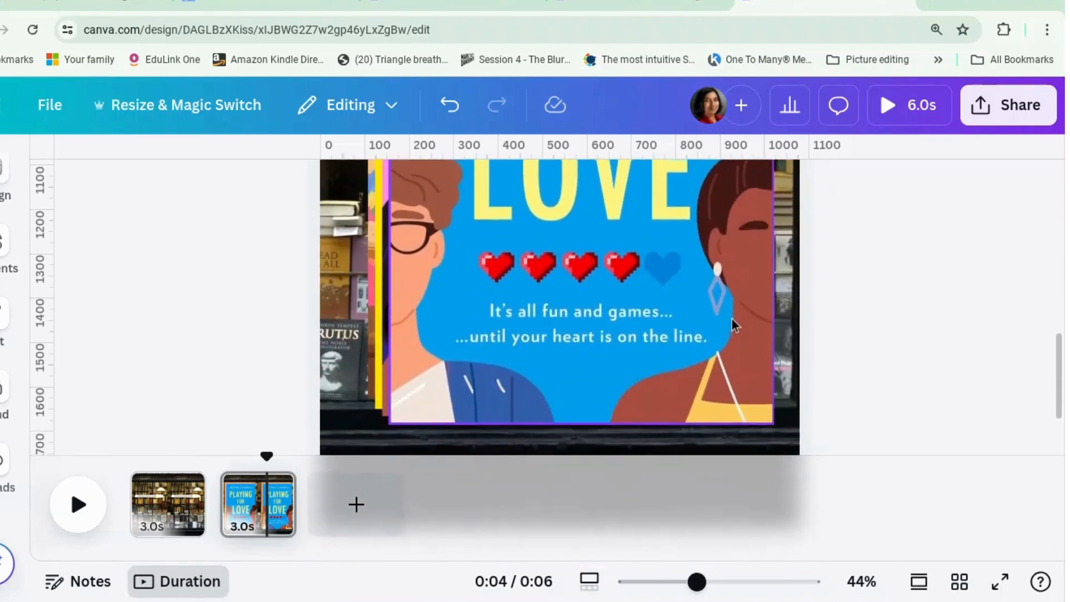
pyautogui.scroll(8, 732, 322)
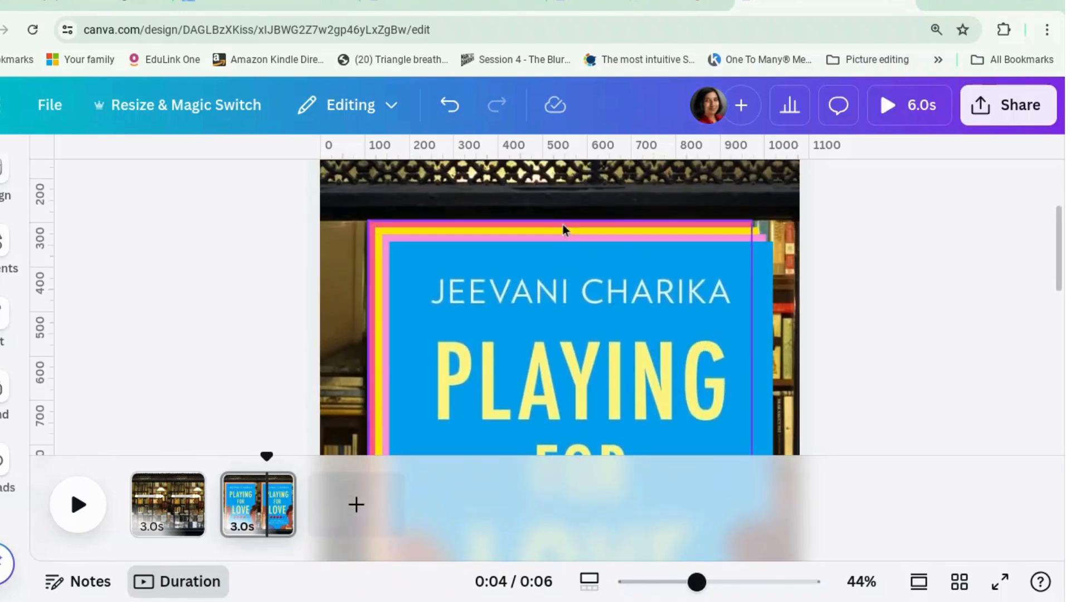
pyautogui.click(562, 224)
pyautogui.click(693, 583)
pyautogui.moveTo(693, 582); pyautogui.dragTo(658, 582)
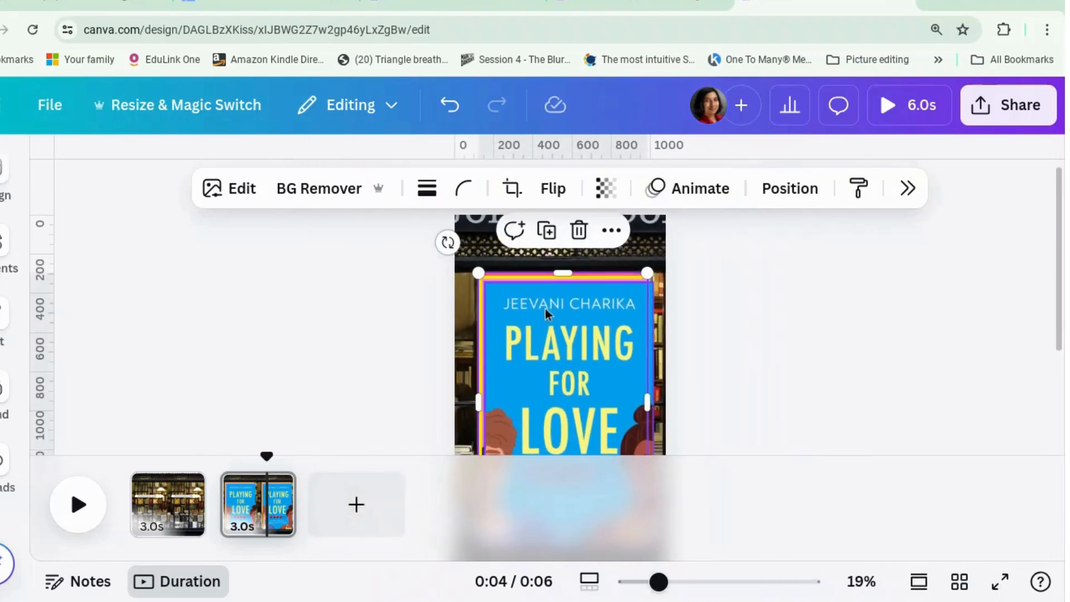
pyautogui.moveTo(553, 331); pyautogui.dragTo(626, 343)
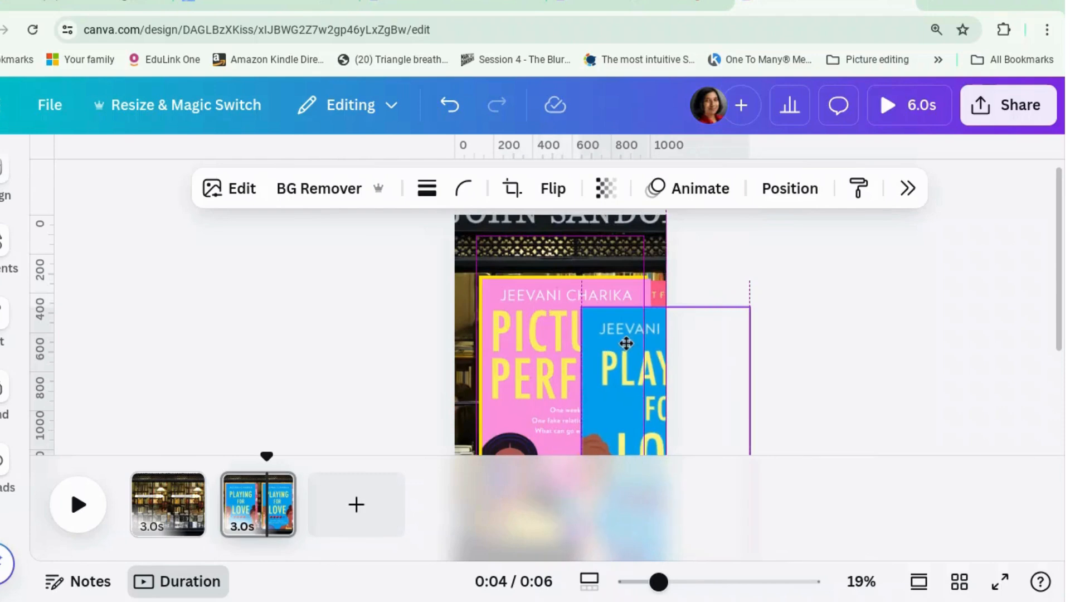
pyautogui.moveTo(547, 306); pyautogui.dragTo(650, 297)
# Stack all four book covers exactly on top of each other, centred horizontally near the top of page 2
pyautogui.click(554, 297)
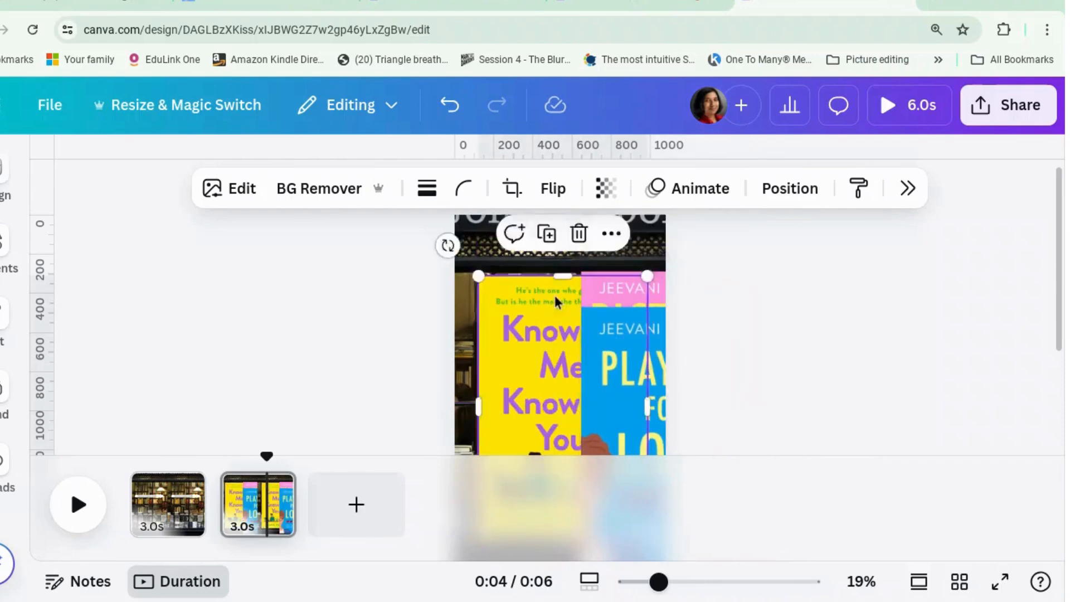
pyautogui.moveTo(554, 295); pyautogui.dragTo(541, 263)
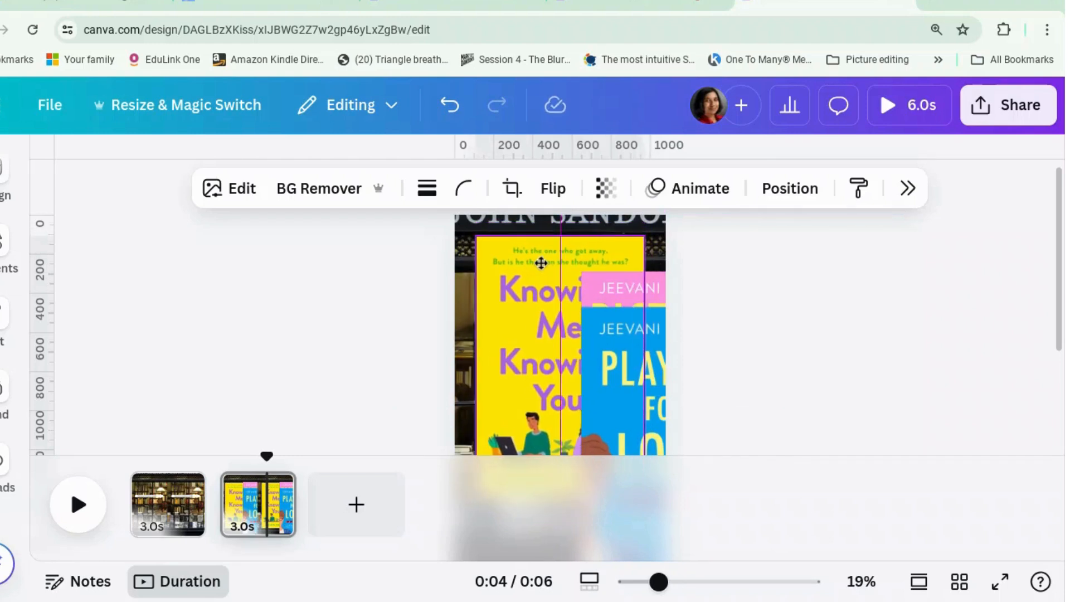
pyautogui.moveTo(661, 291); pyautogui.dragTo(557, 256)
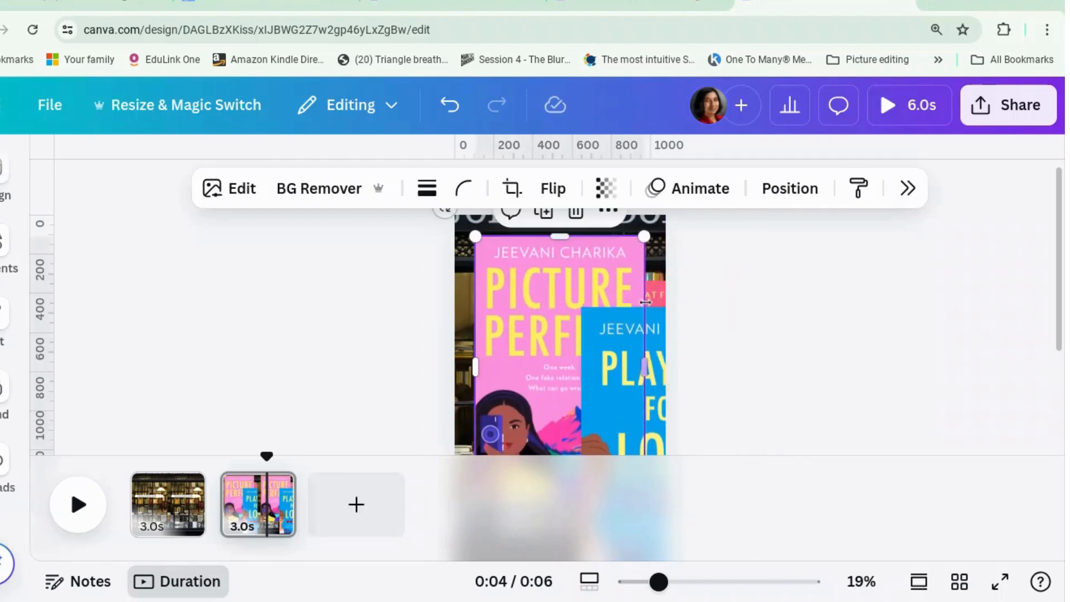
pyautogui.moveTo(659, 296); pyautogui.dragTo(559, 248)
pyautogui.moveTo(650, 349); pyautogui.dragTo(550, 282)
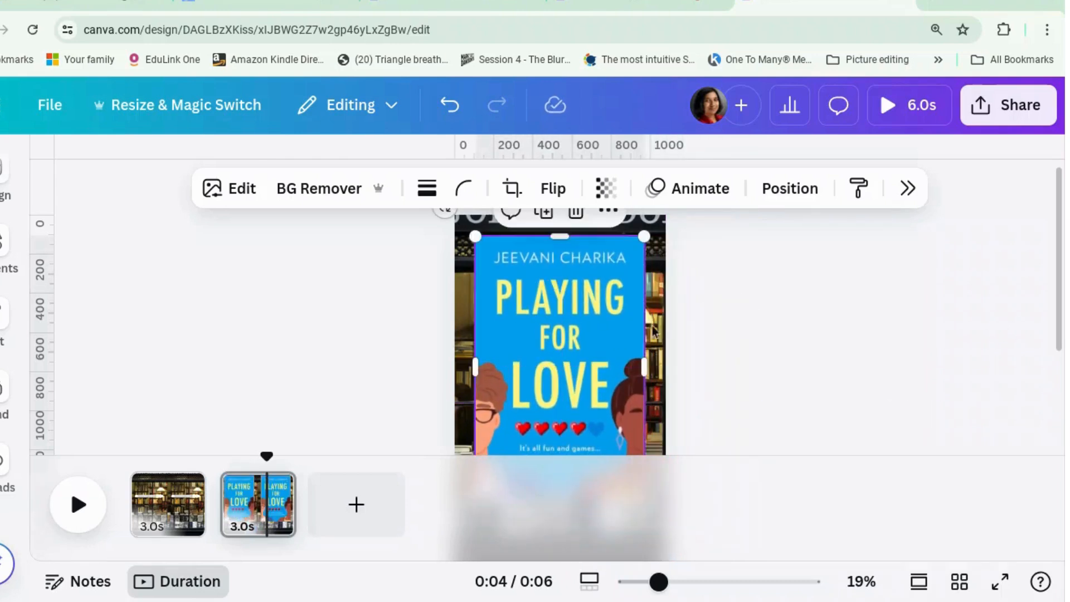
pyautogui.click(750, 328)
# Reorder the cover layers from front to back as The Winner Bakes It All, Knowing Me Knowing You, Picture Perfect, Playing for Love
pyautogui.rightClick(585, 335)
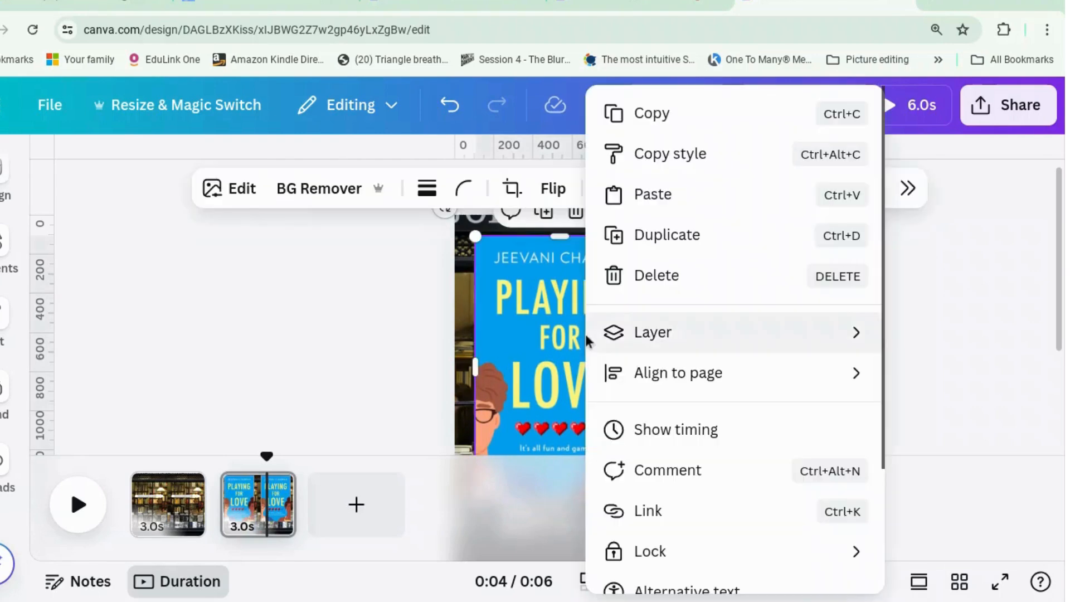
pyautogui.moveTo(628, 349)
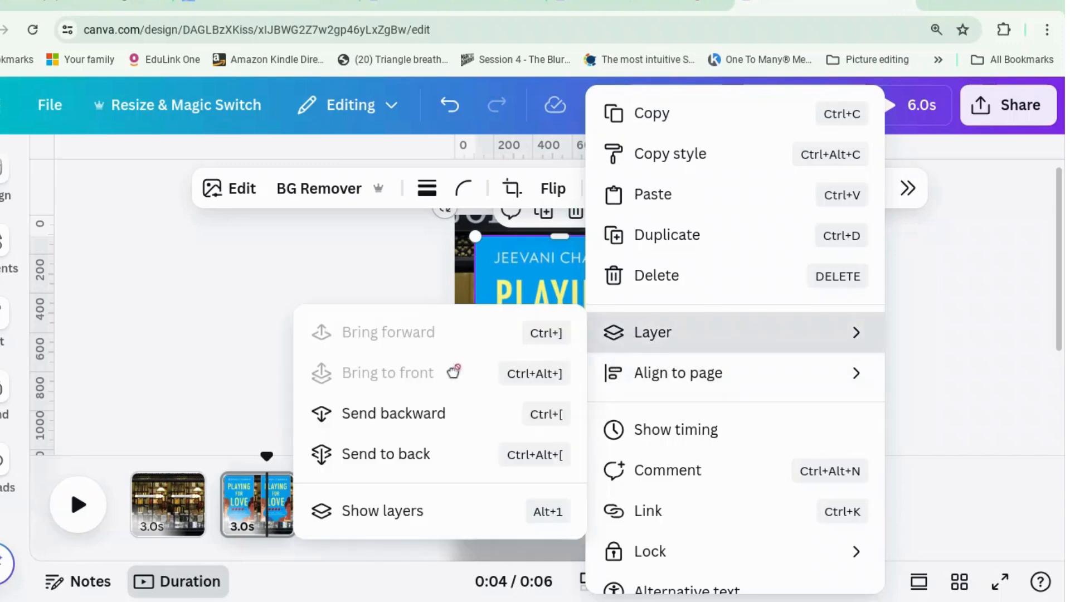
pyautogui.click(432, 509)
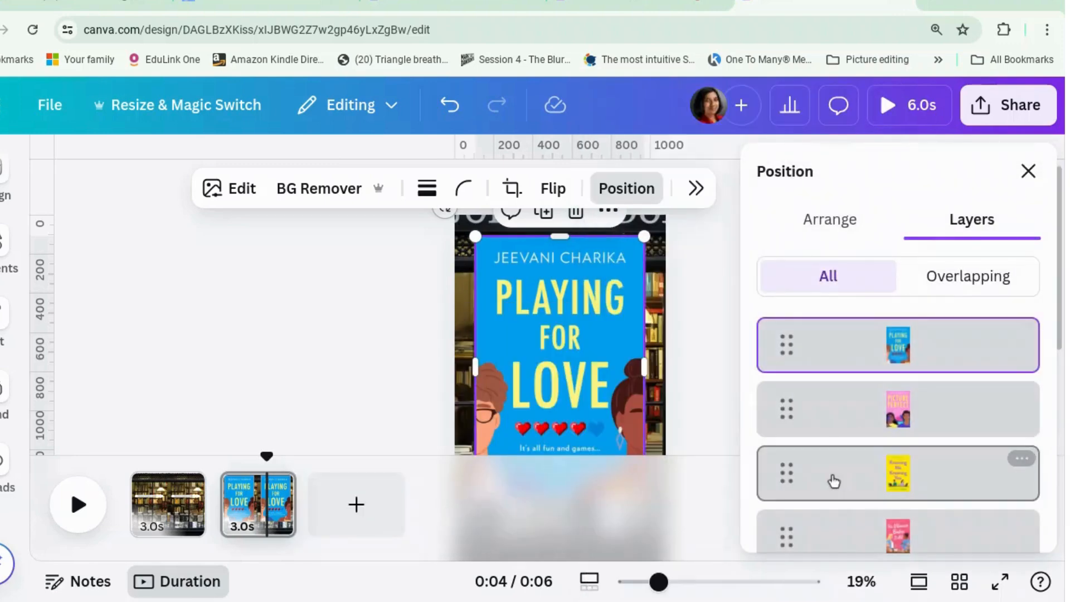
pyautogui.scroll(-1, 1021, 478)
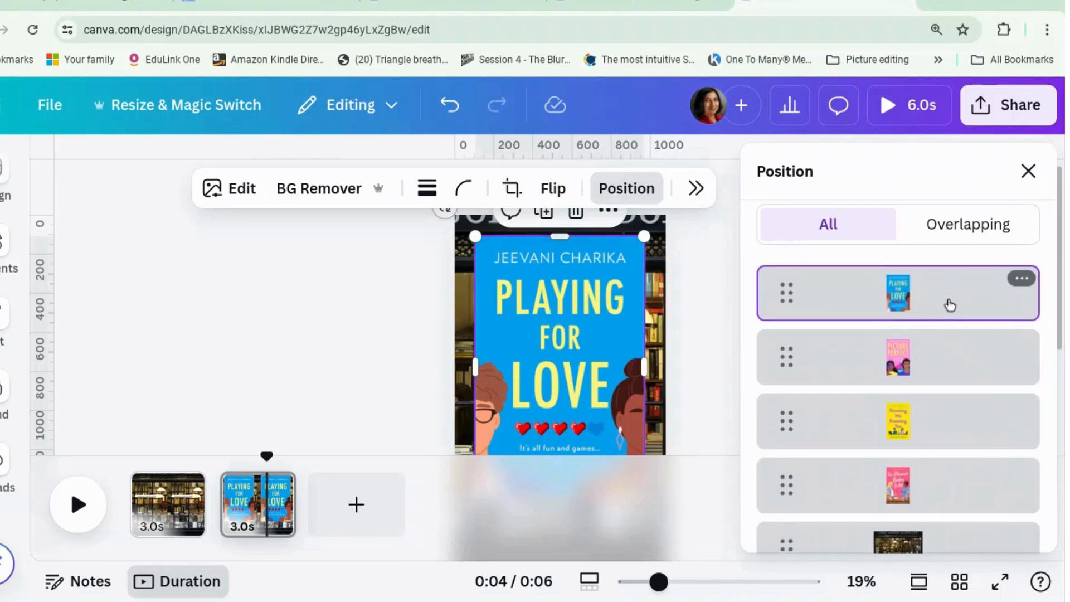
pyautogui.moveTo(950, 305); pyautogui.dragTo(950, 422)
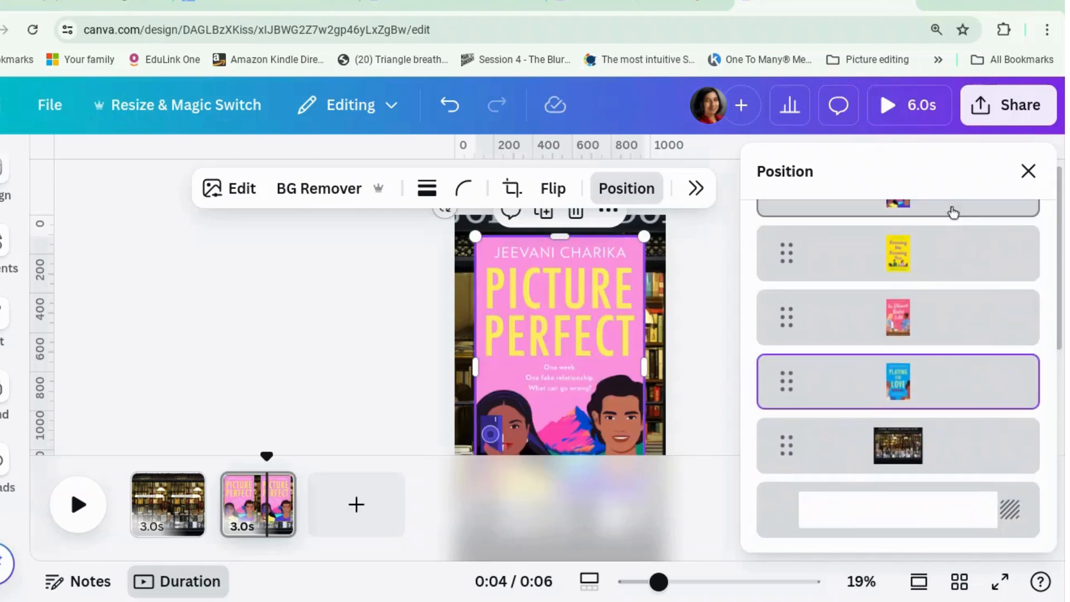
pyautogui.moveTo(952, 211); pyautogui.dragTo(954, 366)
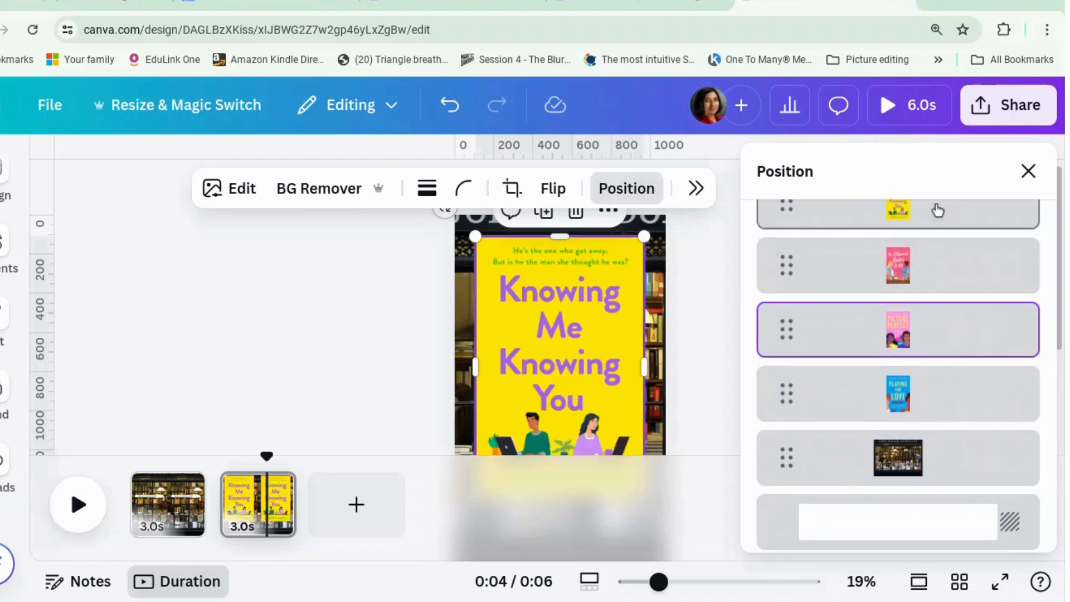
pyautogui.scroll(3, 947, 260)
pyautogui.moveTo(947, 261); pyautogui.dragTo(948, 433)
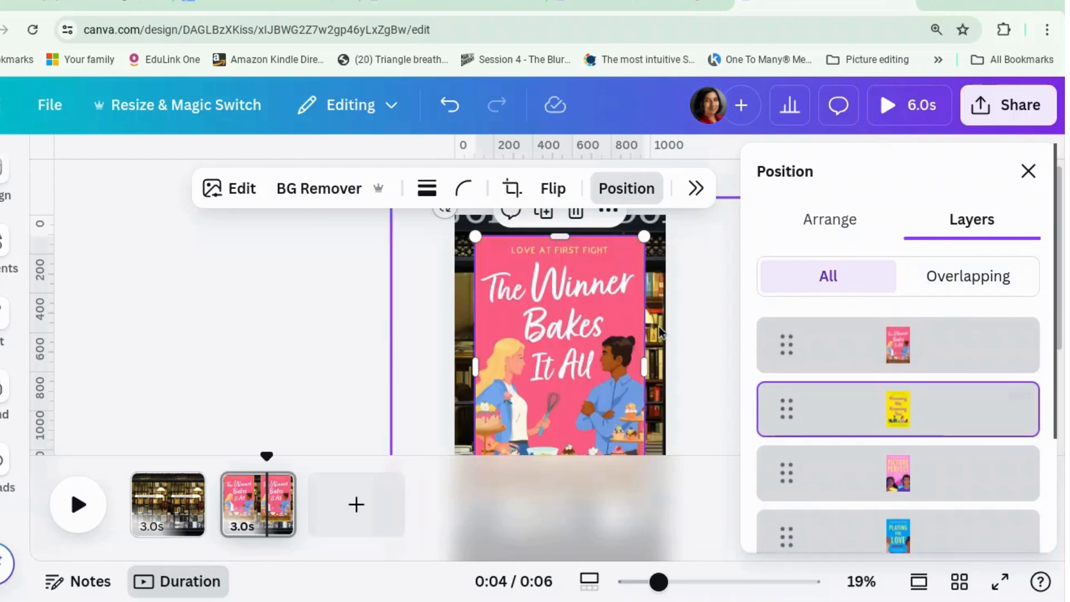
pyautogui.click(718, 312)
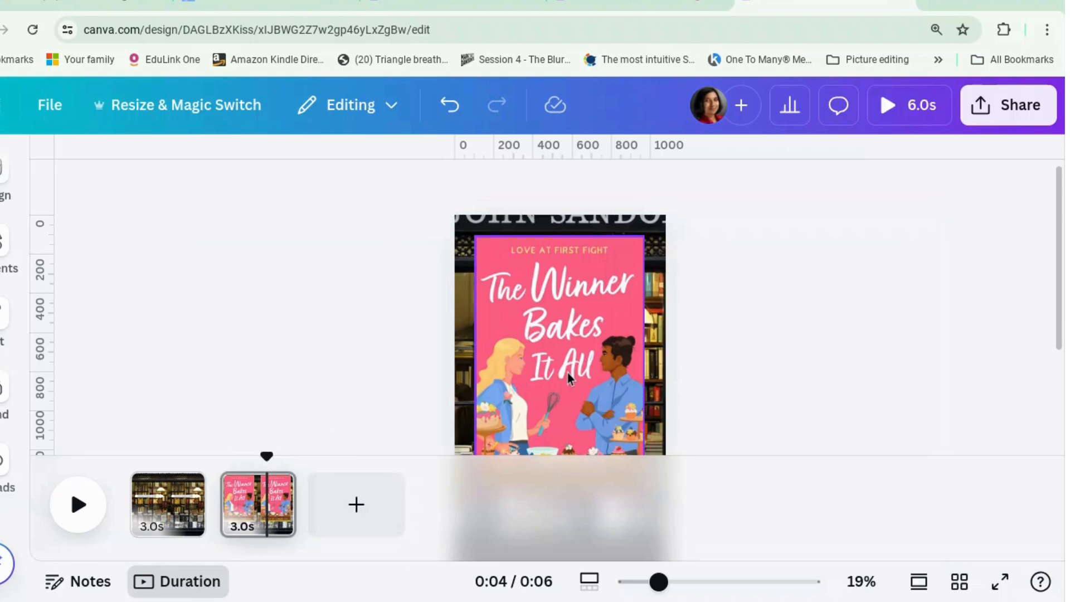
# Show the element timing of The Winner Bakes It All cover on page 2
pyautogui.rightClick(536, 390)
pyautogui.click(608, 430)
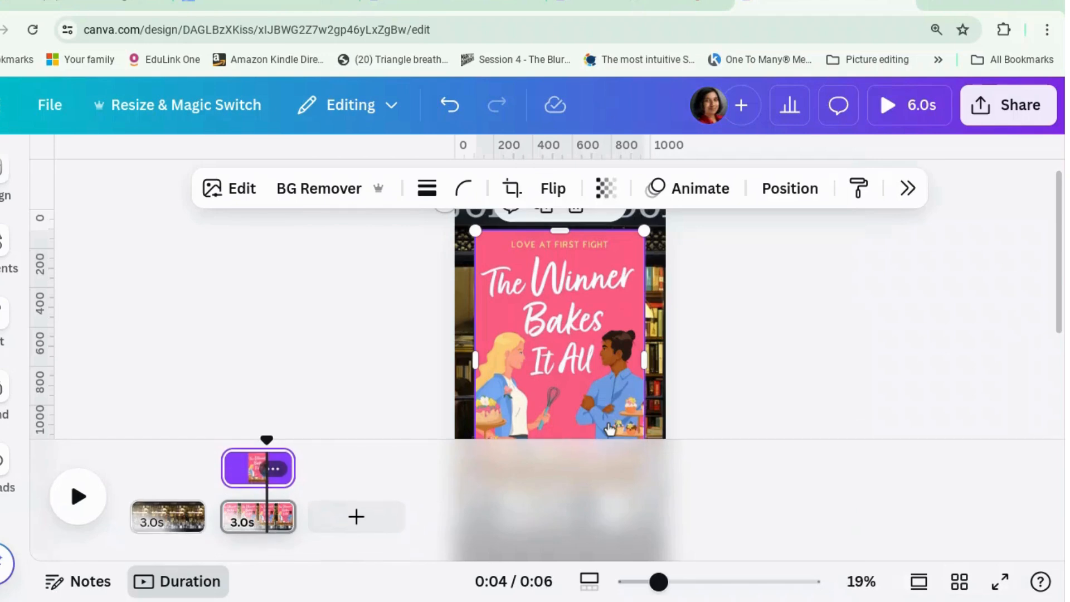
pyautogui.click(749, 381)
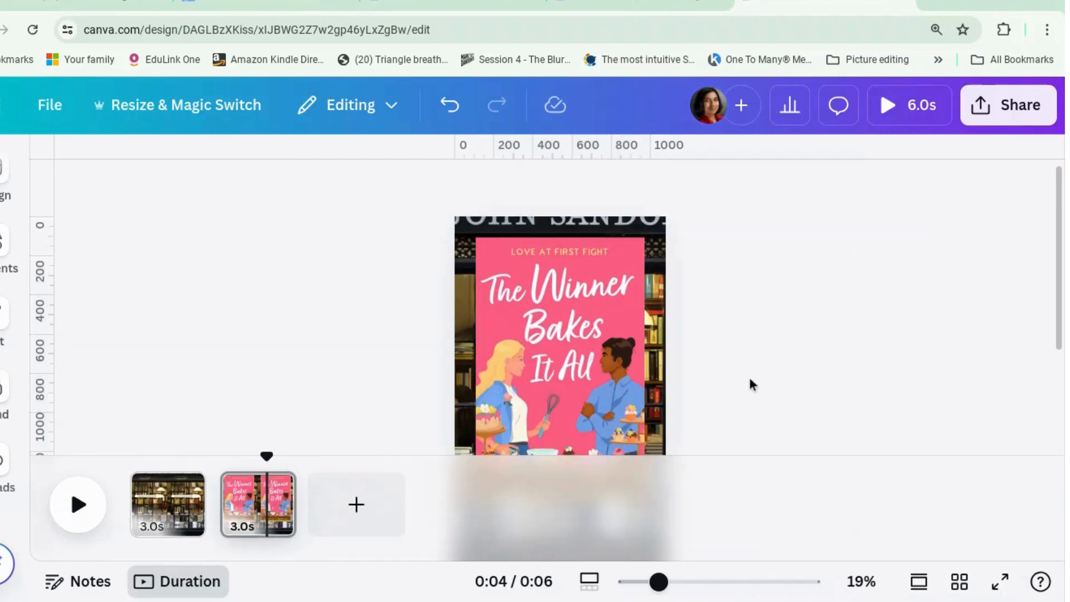
# Stagger the start times on page 2 so Picture Perfect, Knowing Me Knowing You and The Winner Bakes It All successively appear after Playing for Love
pyautogui.moveTo(696, 371); pyautogui.dragTo(446, 225)
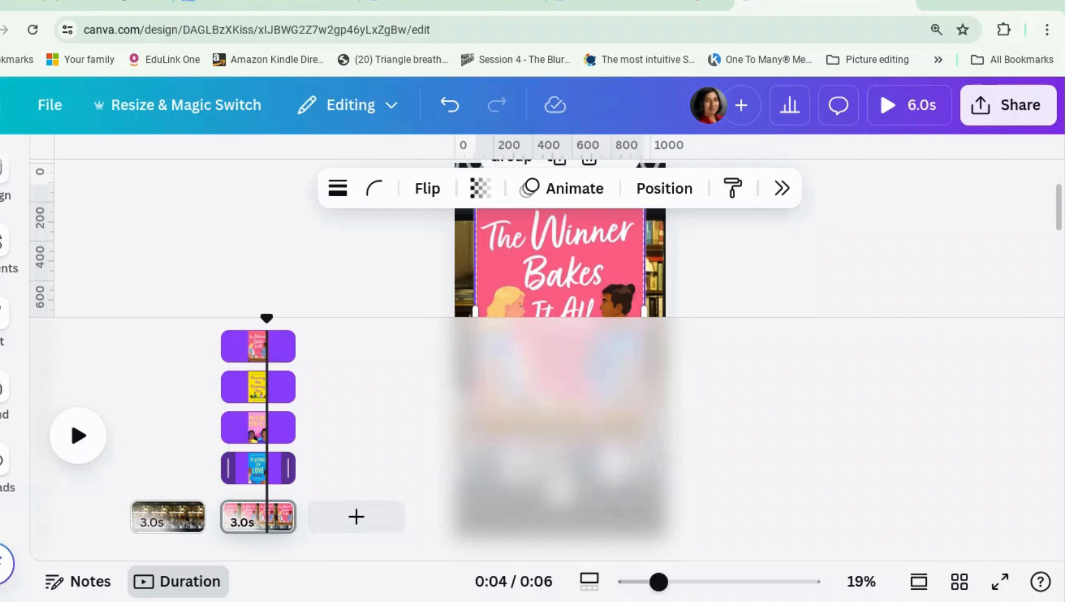
pyautogui.moveTo(231, 430); pyautogui.dragTo(237, 430)
pyautogui.moveTo(237, 431); pyautogui.dragTo(239, 430)
pyautogui.click(258, 392)
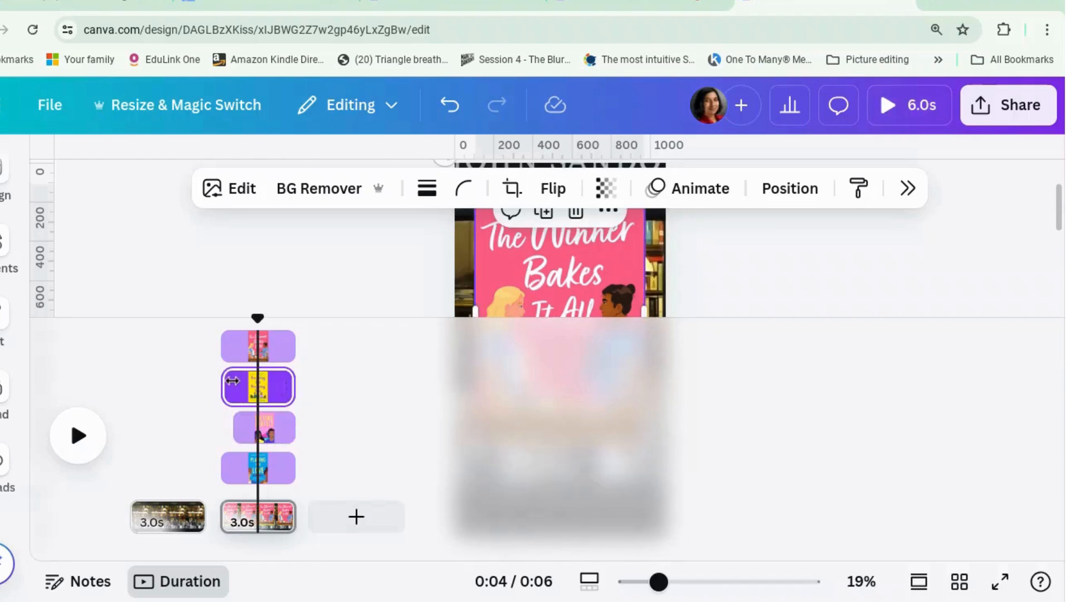
pyautogui.moveTo(232, 382); pyautogui.dragTo(252, 382)
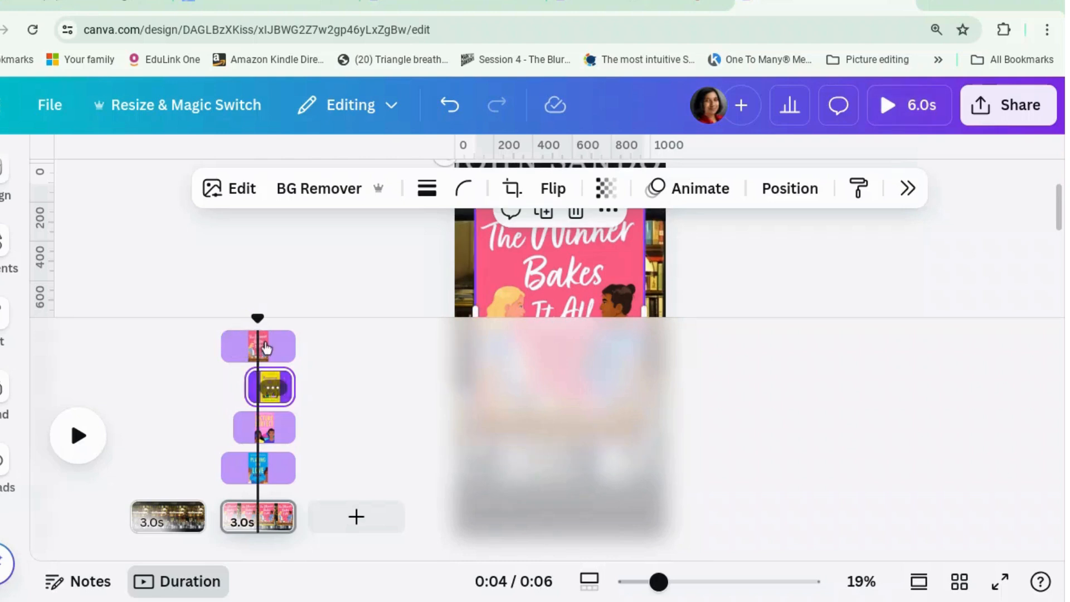
pyautogui.click(257, 345)
pyautogui.moveTo(237, 341); pyautogui.dragTo(266, 344)
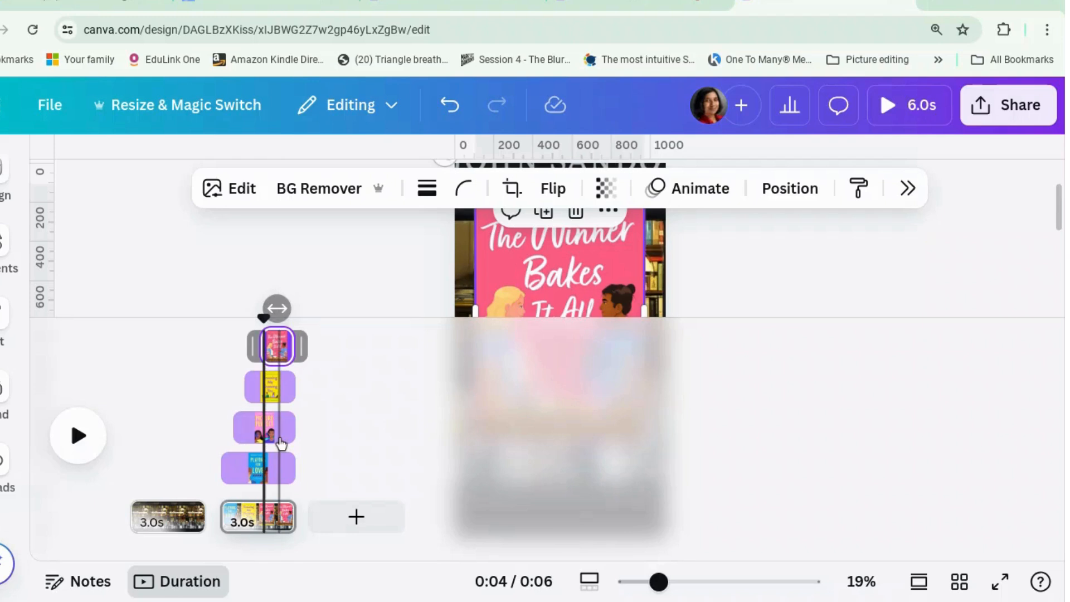
pyautogui.click(382, 435)
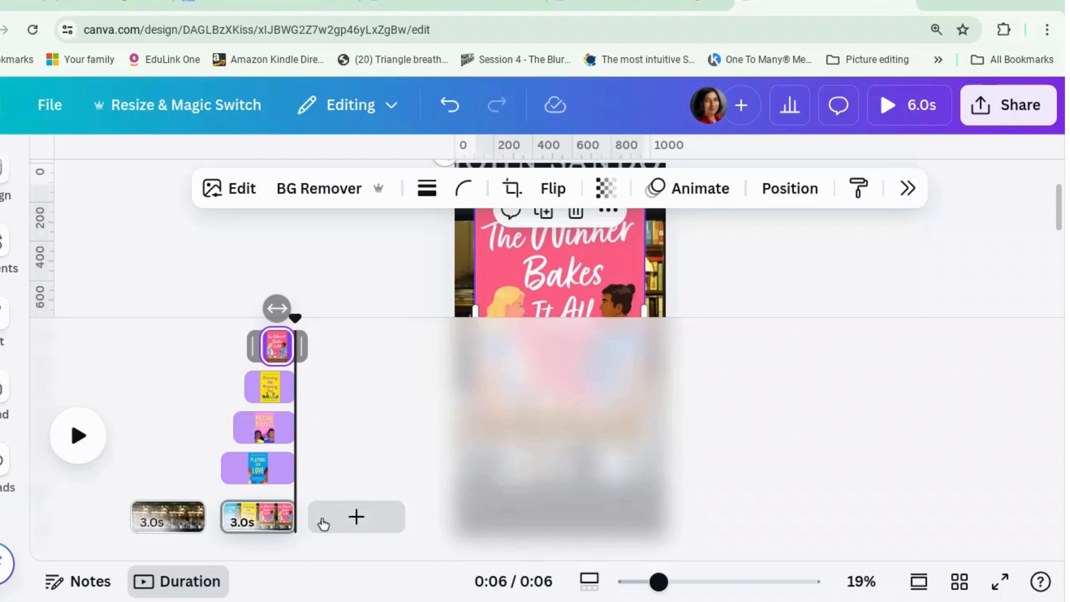
# Duplicate the search bar page and move the copy to the end of the timeline as page 3
pyautogui.rightClick(167, 517)
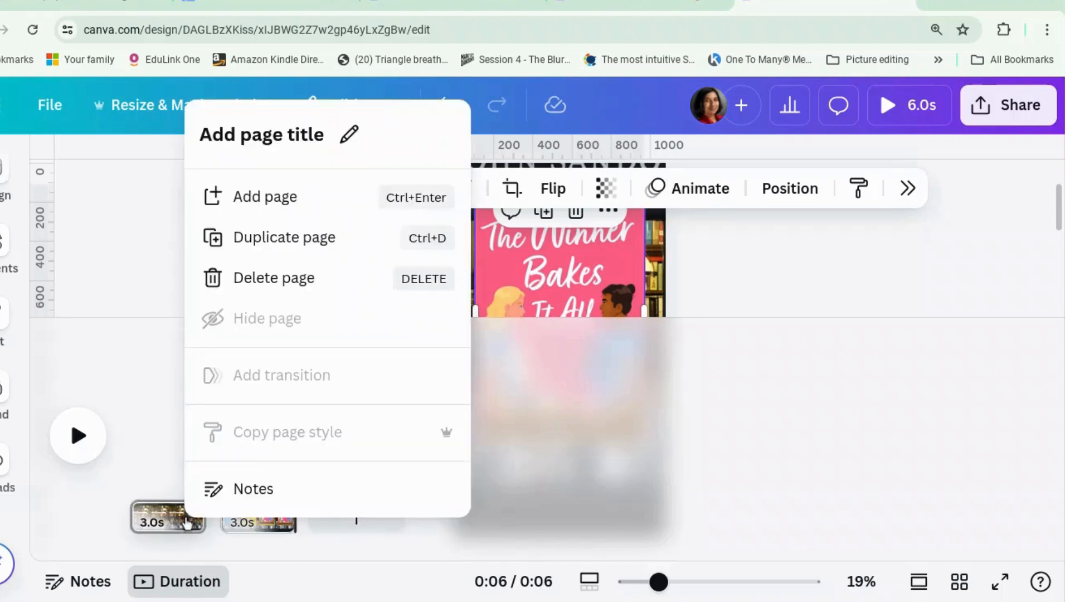
pyautogui.click(265, 223)
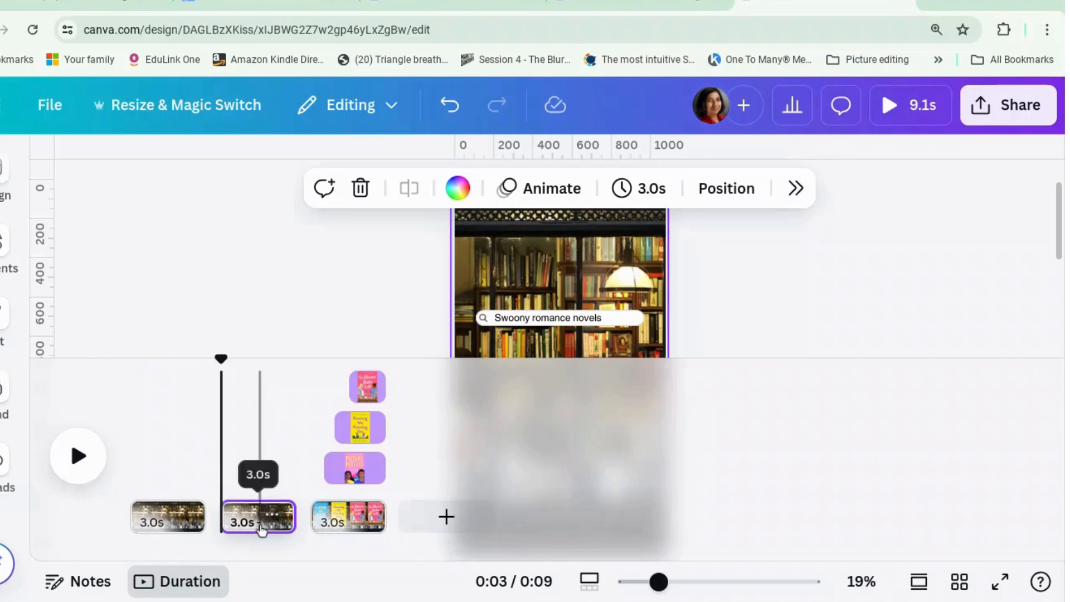
pyautogui.moveTo(262, 523); pyautogui.dragTo(340, 528)
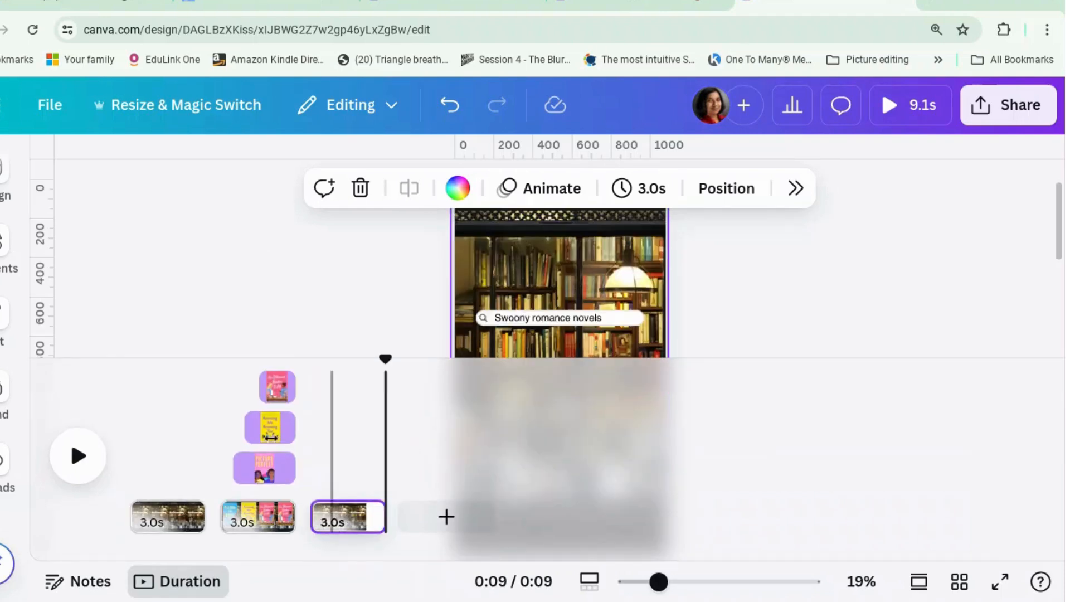
# Hide the element timing on page 2 and duplicate the stacked covers page
pyautogui.rightClick(272, 427)
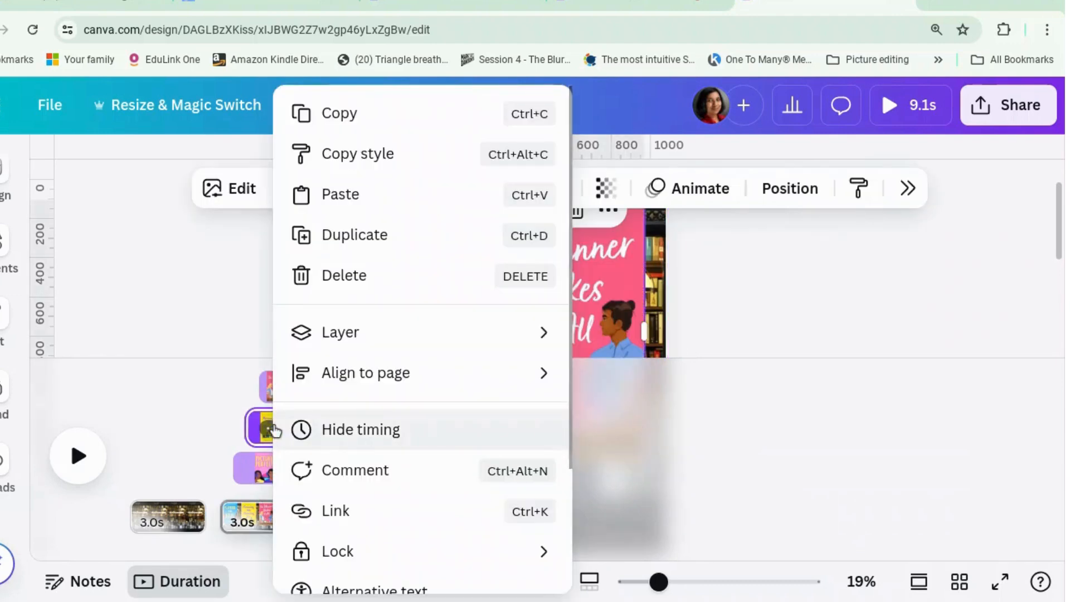
pyautogui.click(348, 435)
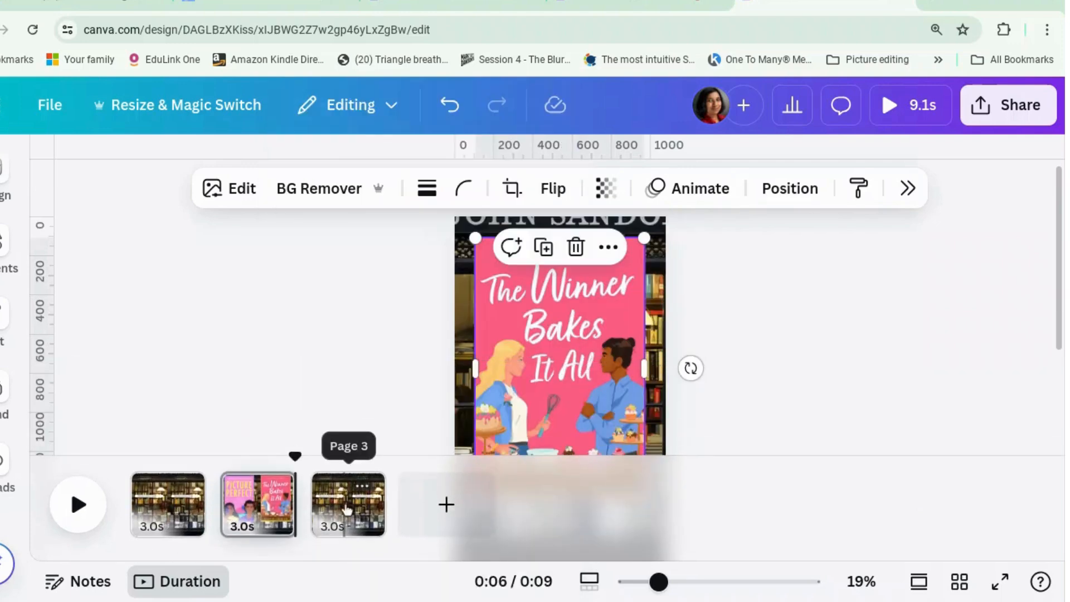
pyautogui.click(348, 515)
pyautogui.rightClick(253, 511)
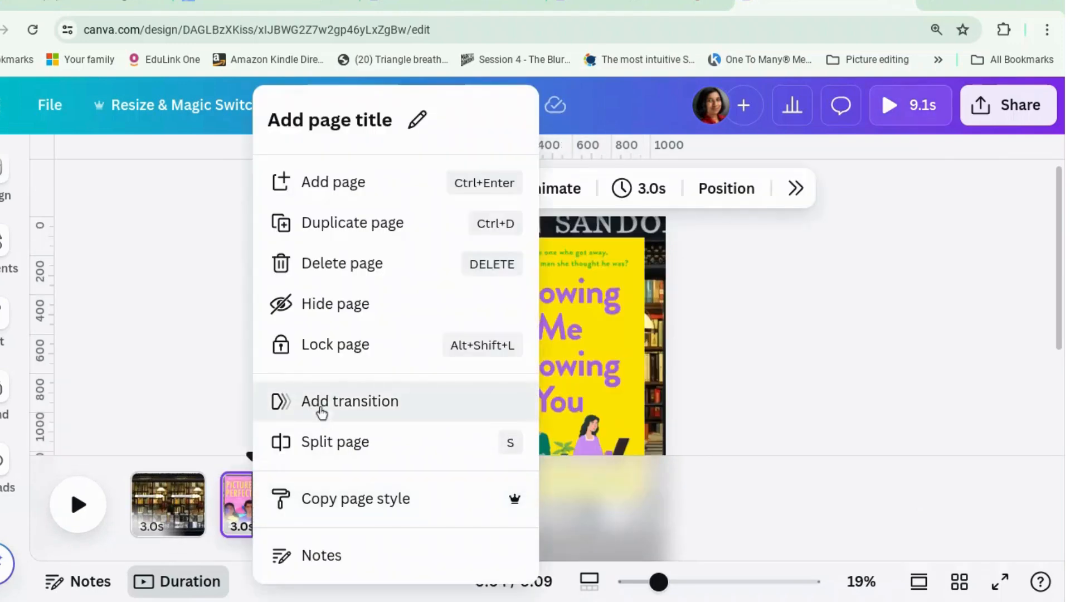
pyautogui.click(377, 223)
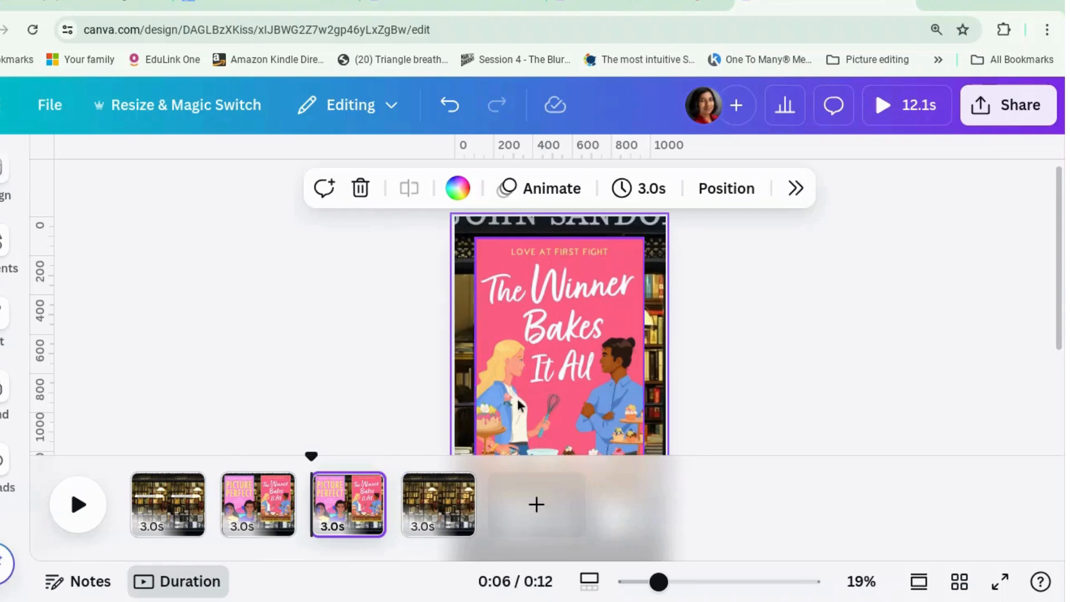
pyautogui.click(763, 341)
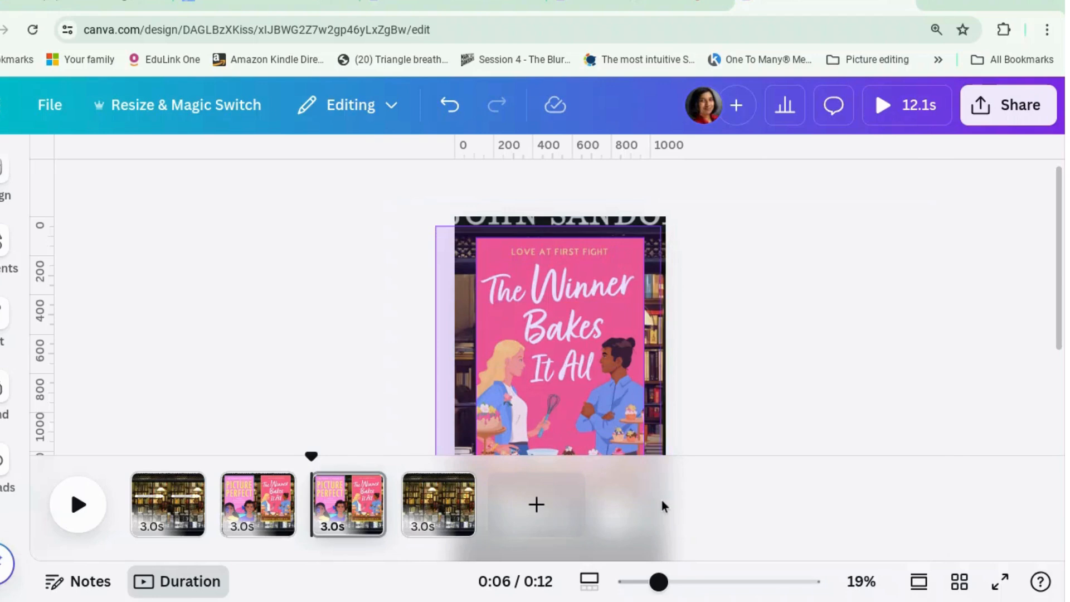
# Shrink all four stacked covers together on page 3 to about half their size
pyautogui.moveTo(662, 501); pyautogui.dragTo(662, 500)
pyautogui.moveTo(647, 240); pyautogui.dragTo(564, 351)
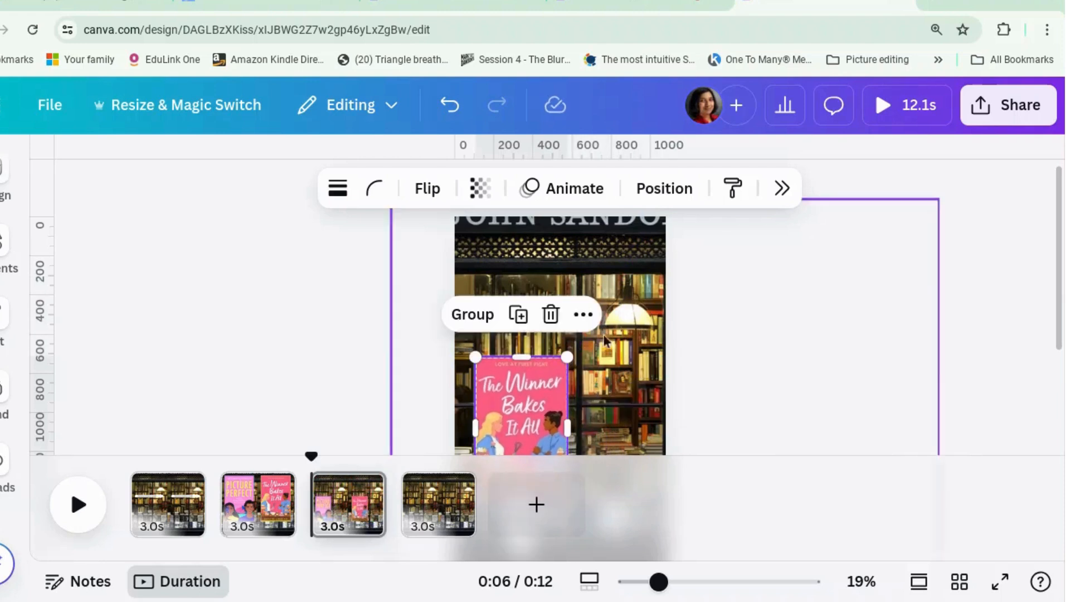
pyautogui.click(763, 352)
# Arrange the page 3 covers in a two-by-two grid, with Knowing Me Knowing You and The Winner Bakes It All above Playing for Love and Picture Perfect
pyautogui.moveTo(553, 404); pyautogui.dragTo(630, 274)
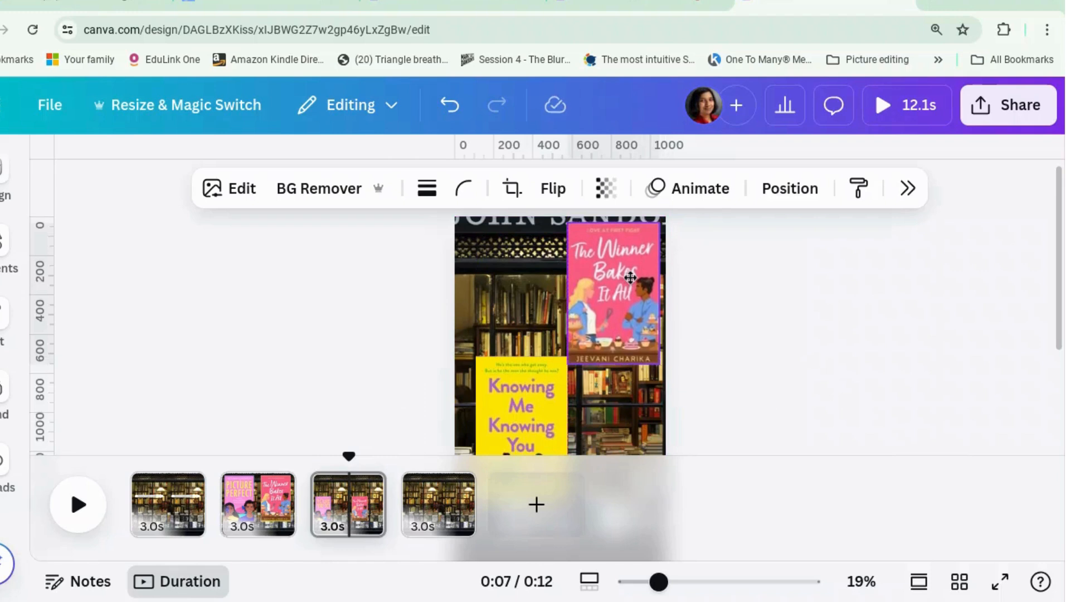
pyautogui.moveTo(532, 384); pyautogui.dragTo(530, 242)
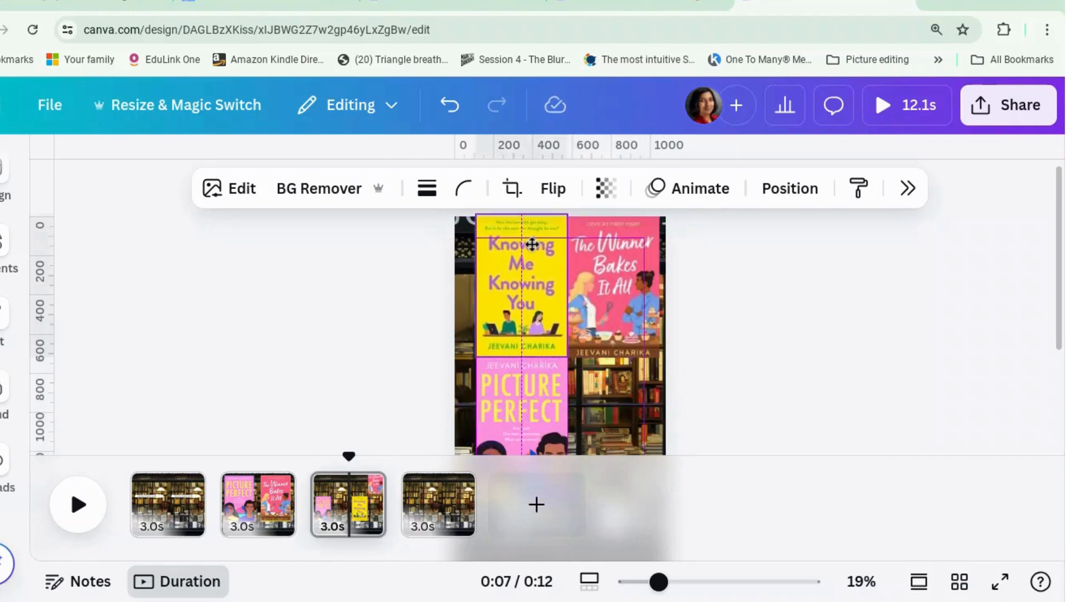
pyautogui.moveTo(532, 244); pyautogui.dragTo(532, 250)
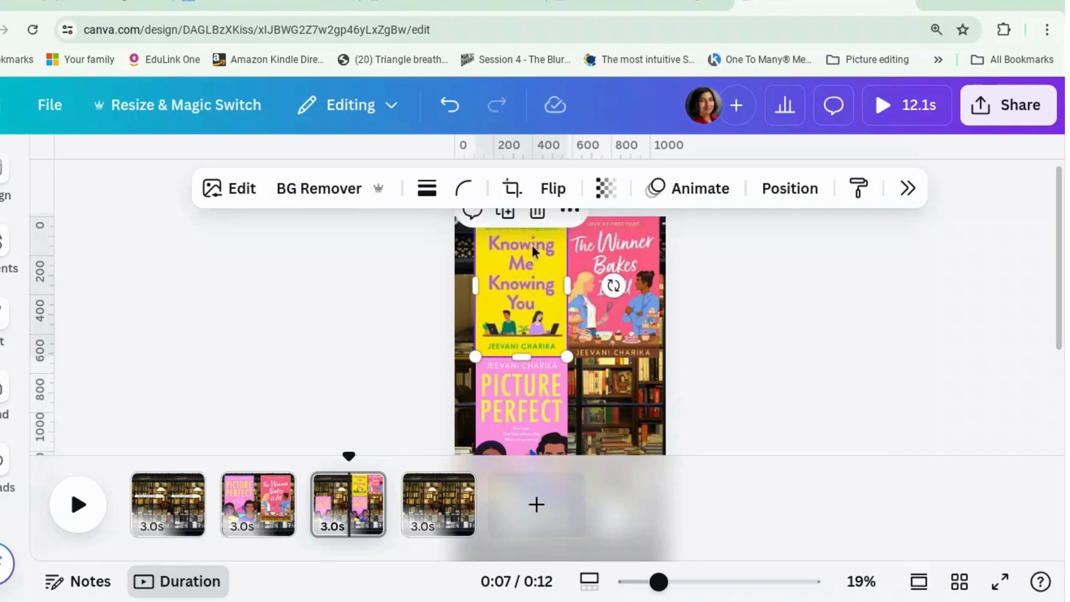
pyautogui.moveTo(523, 405); pyautogui.dragTo(608, 407)
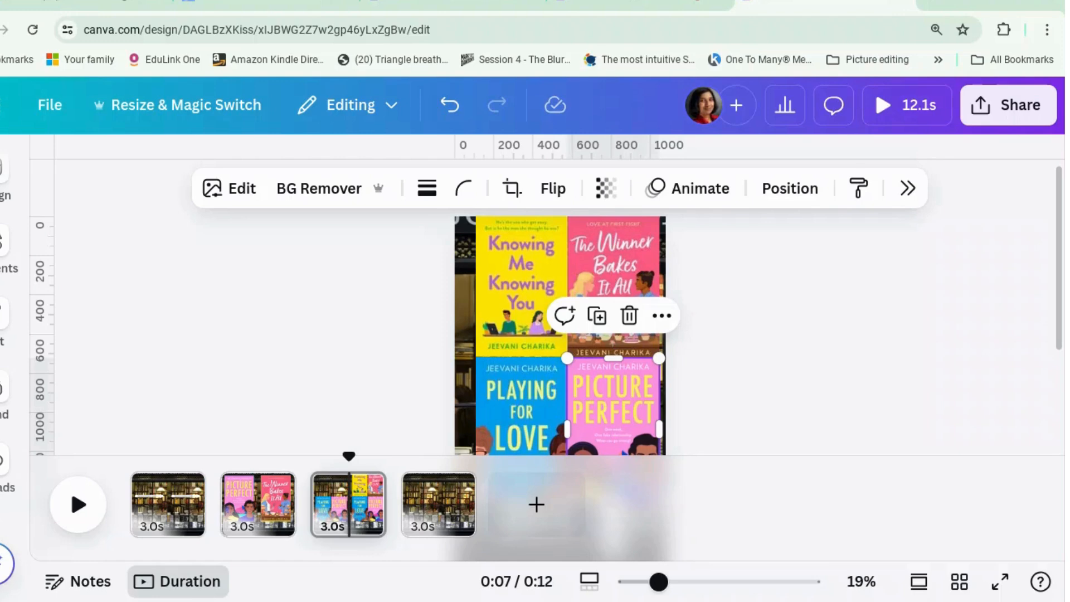
pyautogui.click(729, 394)
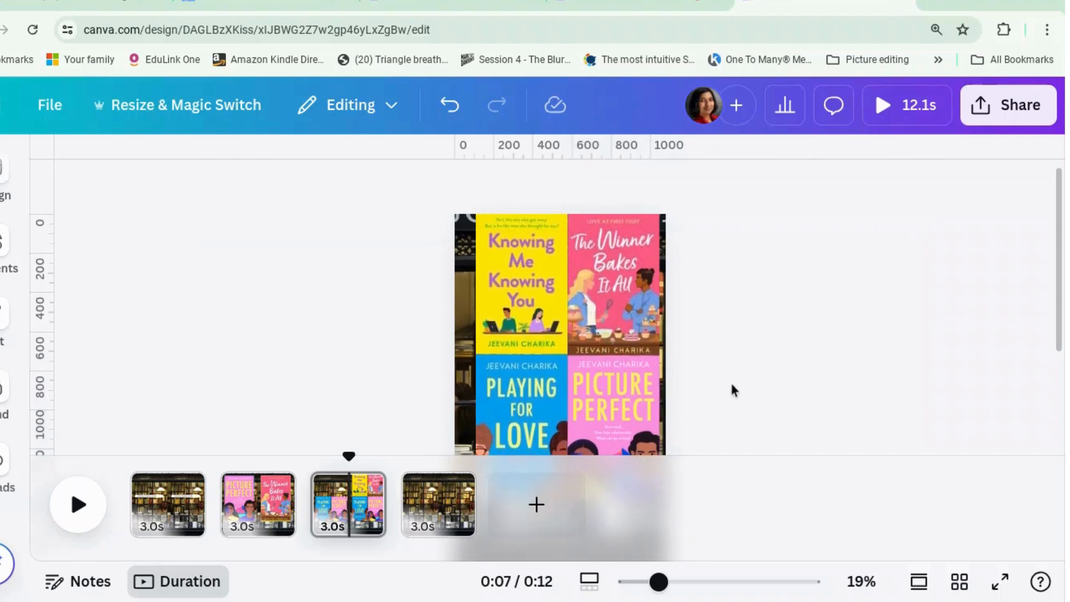
pyautogui.click(633, 304)
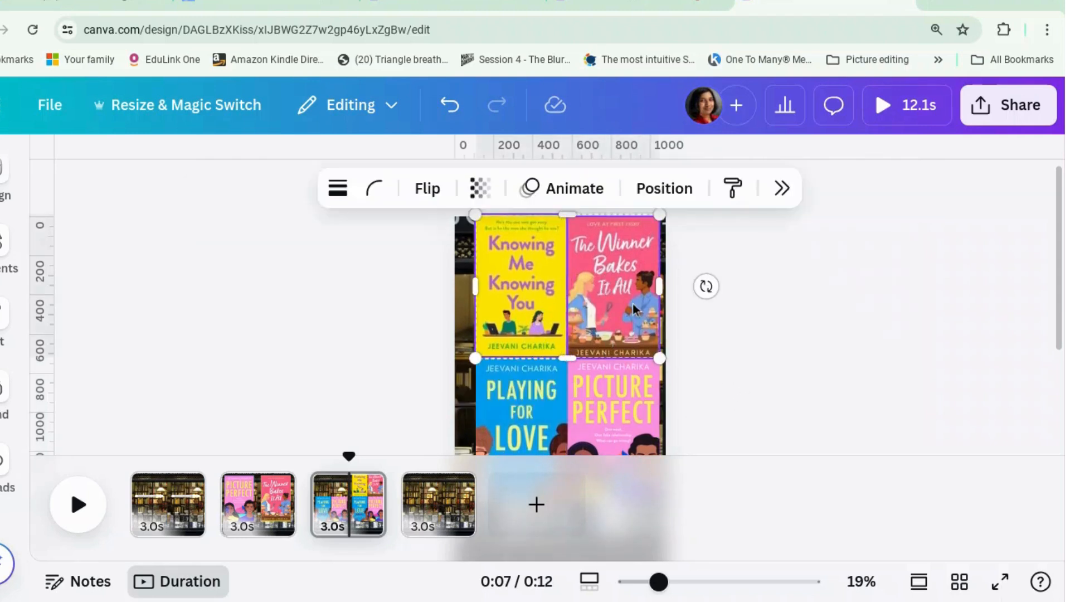
pyautogui.keyDown('shift'); pyautogui.click(528, 426); pyautogui.keyUp('shift')
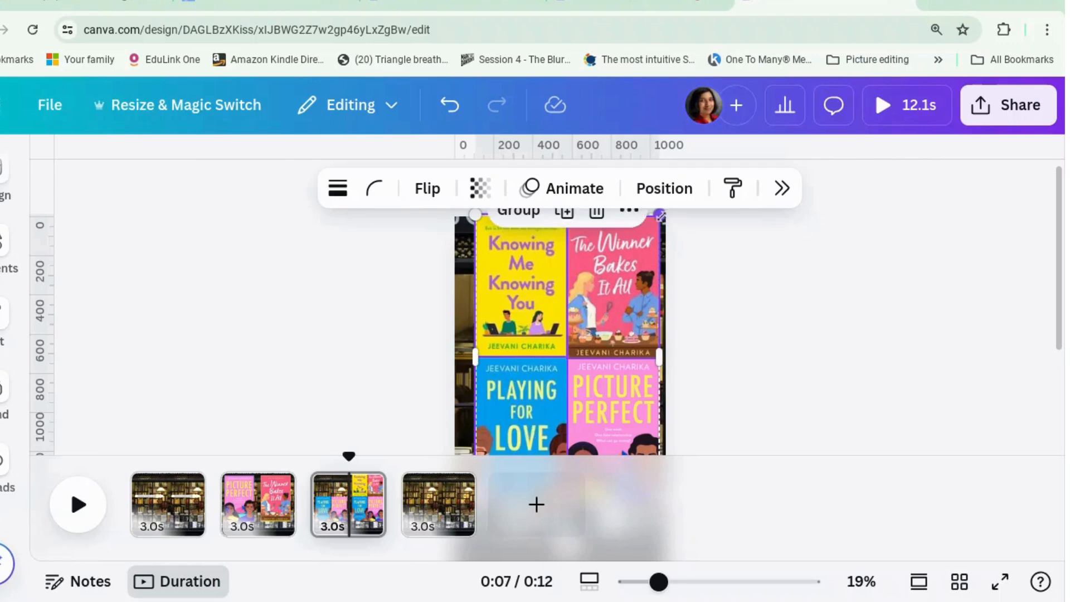
pyautogui.moveTo(659, 215); pyautogui.dragTo(635, 275)
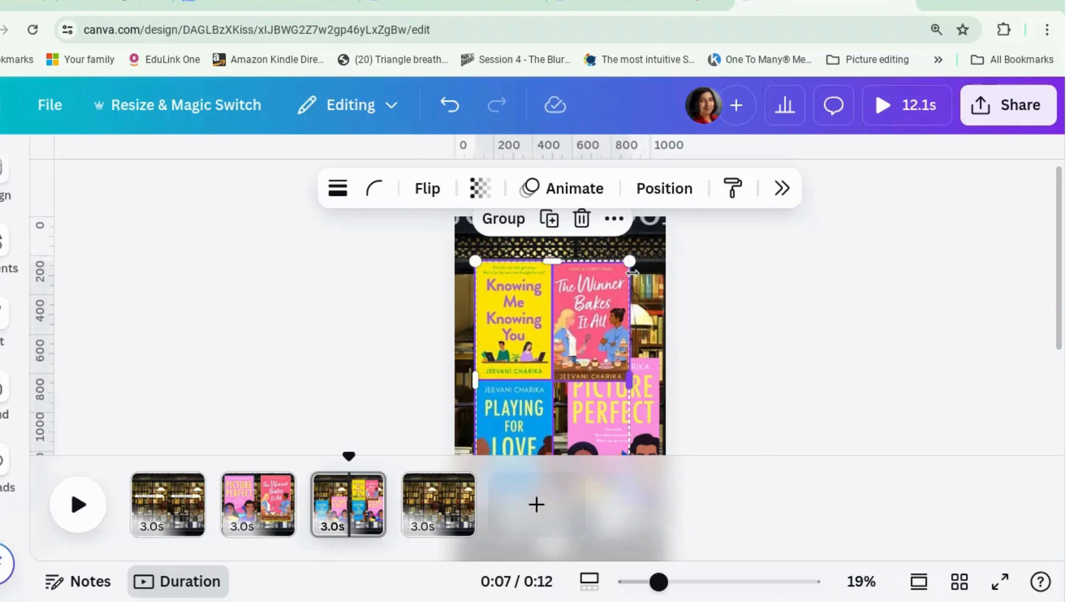
pyautogui.hotkey('ctrl', 'z')
# Select all four cover layers on page 3 and scale them down together to about 736 by 1,147
pyautogui.rightClick(610, 329)
pyautogui.moveTo(681, 333)
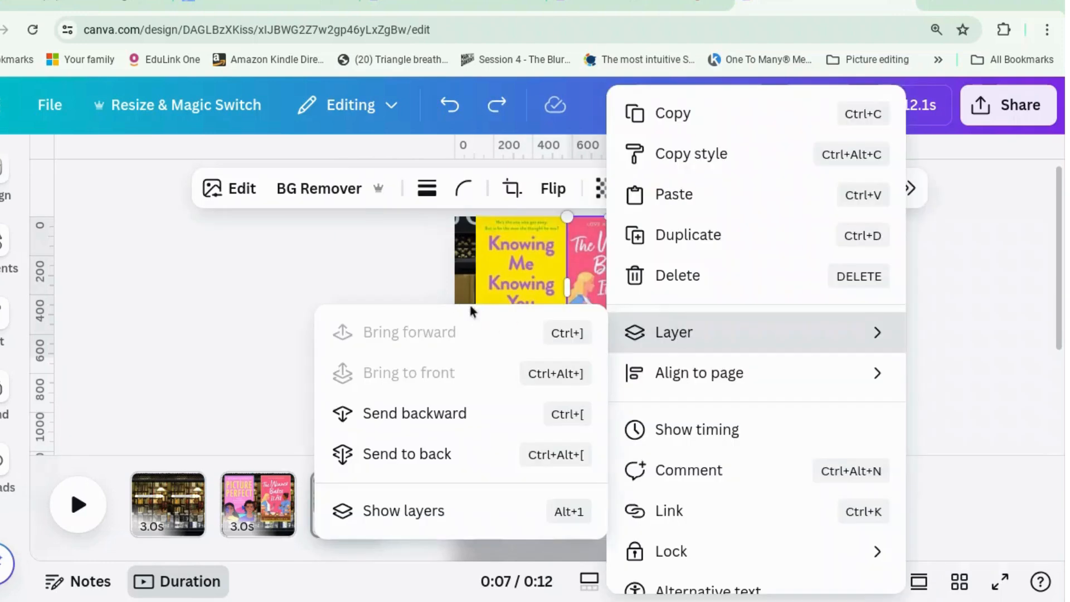
pyautogui.click(470, 514)
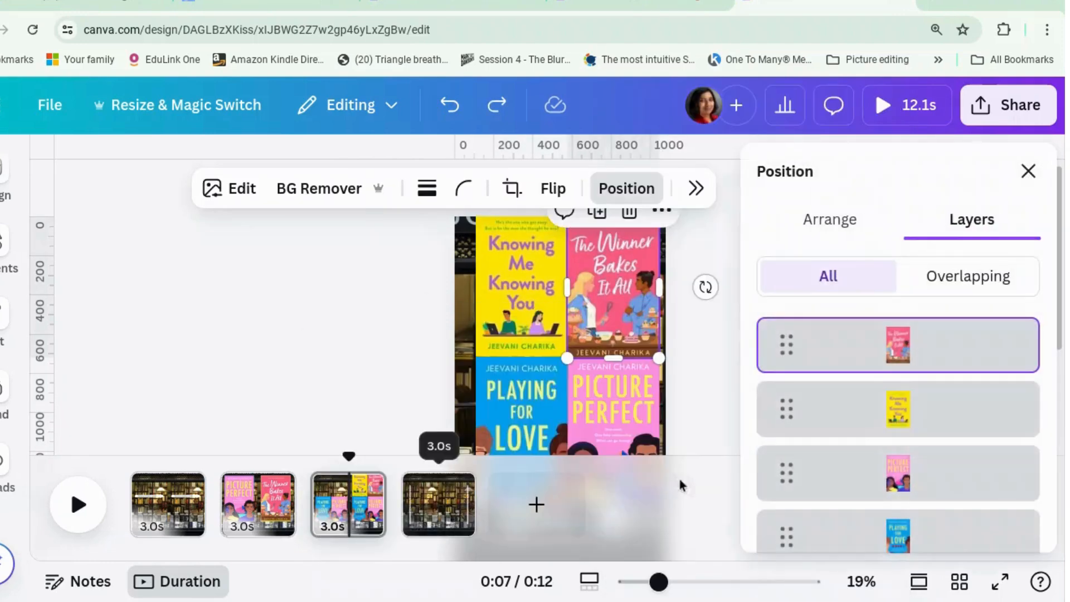
pyautogui.keyDown('shift'); pyautogui.click(860, 423); pyautogui.keyUp('shift')
pyautogui.keyDown('shift'); pyautogui.click(864, 485); pyautogui.keyUp('shift')
pyautogui.keyDown('shift'); pyautogui.click(877, 542); pyautogui.keyUp('shift')
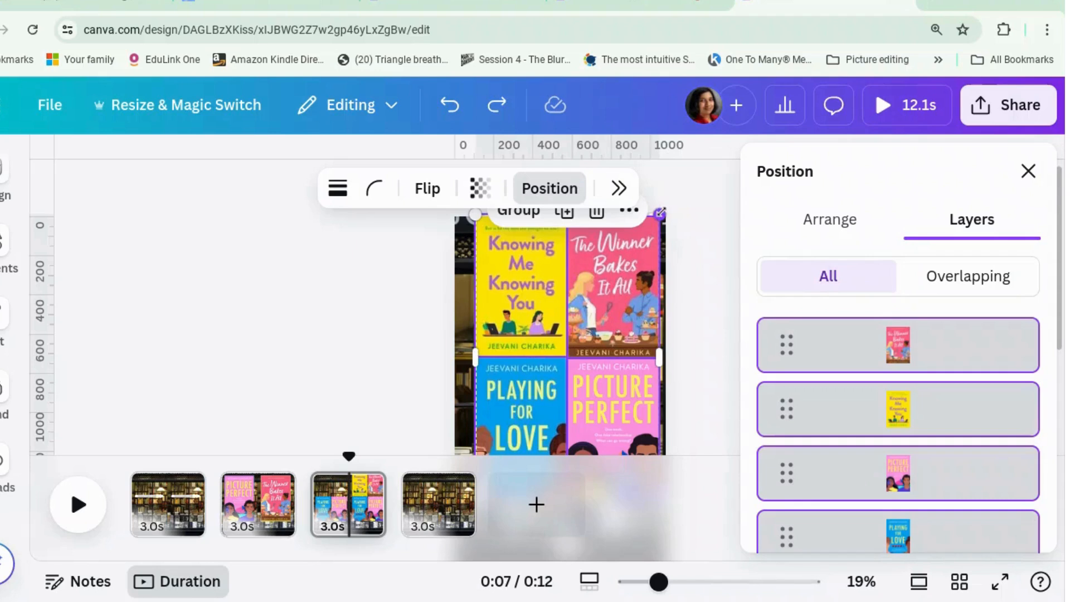
pyautogui.moveTo(659, 212); pyautogui.dragTo(634, 282)
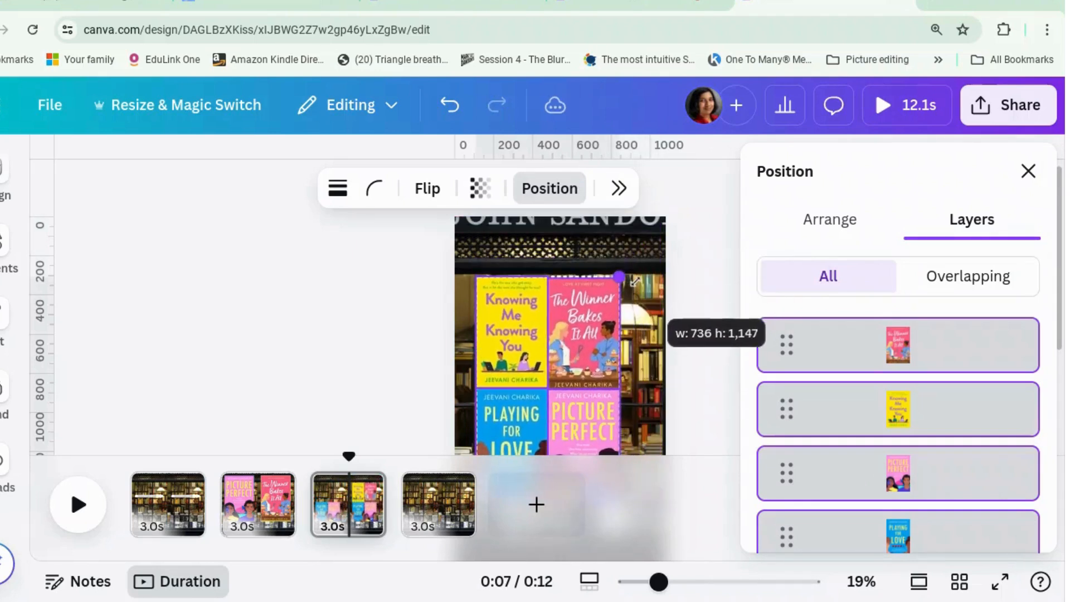
pyautogui.click(696, 265)
pyautogui.click(697, 266)
# Spread the grid on page 3 by moving The Winner Bakes It All up and outward, and Knowing Me Knowing You and Playing for Love upward
pyautogui.moveTo(583, 321); pyautogui.dragTo(609, 282)
pyautogui.moveTo(513, 340); pyautogui.dragTo(527, 299)
pyautogui.scroll(-3, 661, 362)
pyautogui.click(519, 306)
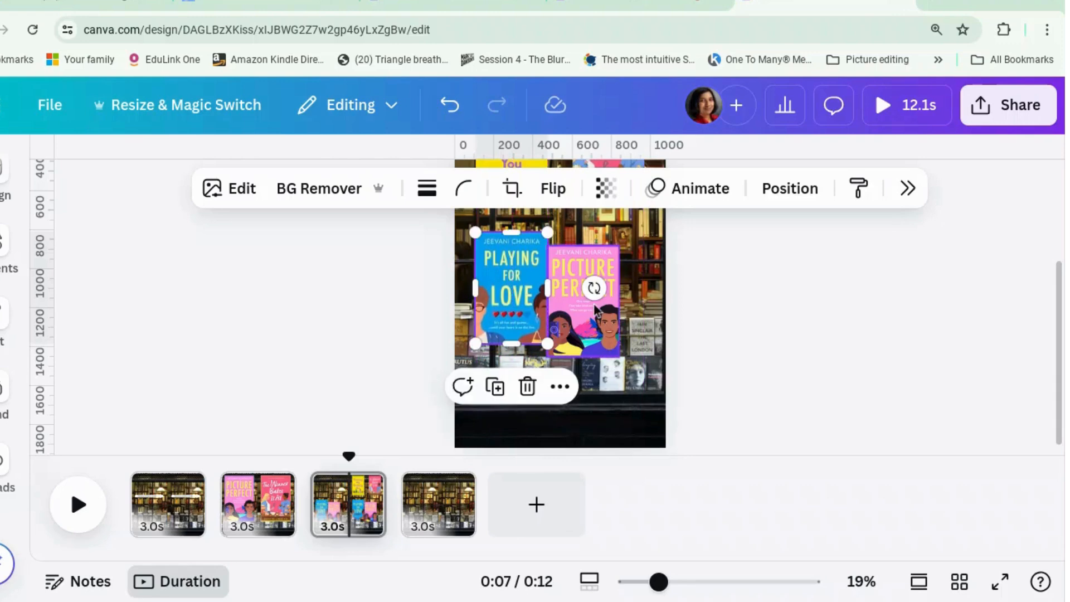
# Align Picture Perfect level with Playing for Love and directly beneath The Winner Bakes It All
pyautogui.moveTo(600, 300); pyautogui.dragTo(611, 288)
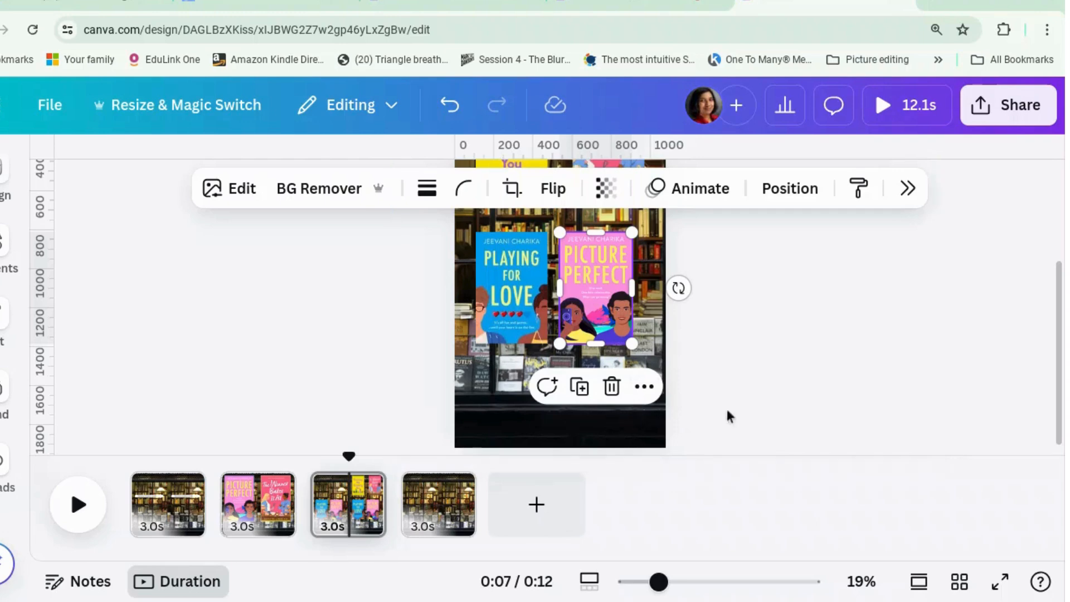
pyautogui.click(786, 385)
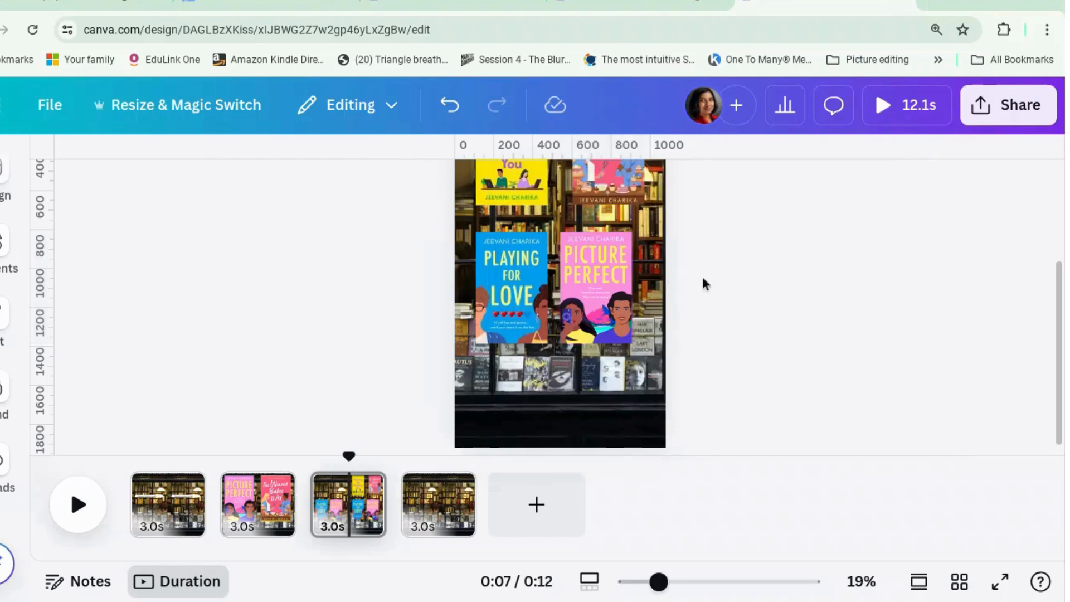
pyautogui.click(630, 190)
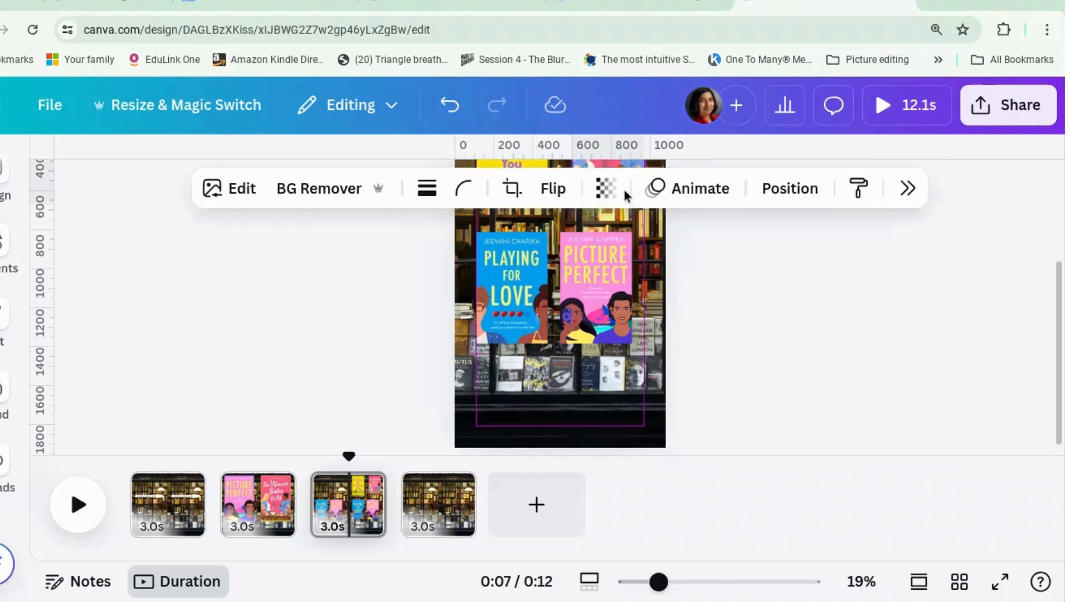
pyautogui.click(712, 270)
pyautogui.moveTo(613, 295); pyautogui.dragTo(618, 292)
pyautogui.click(780, 316)
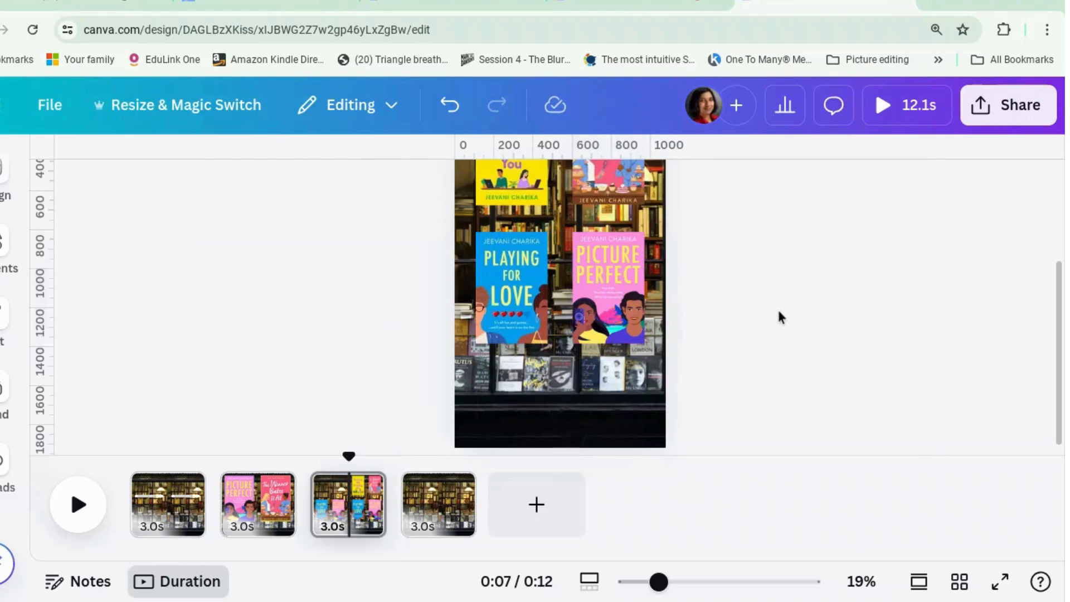
# Add a Match & Move transition between pages 2 and 3
pyautogui.click(313, 522)
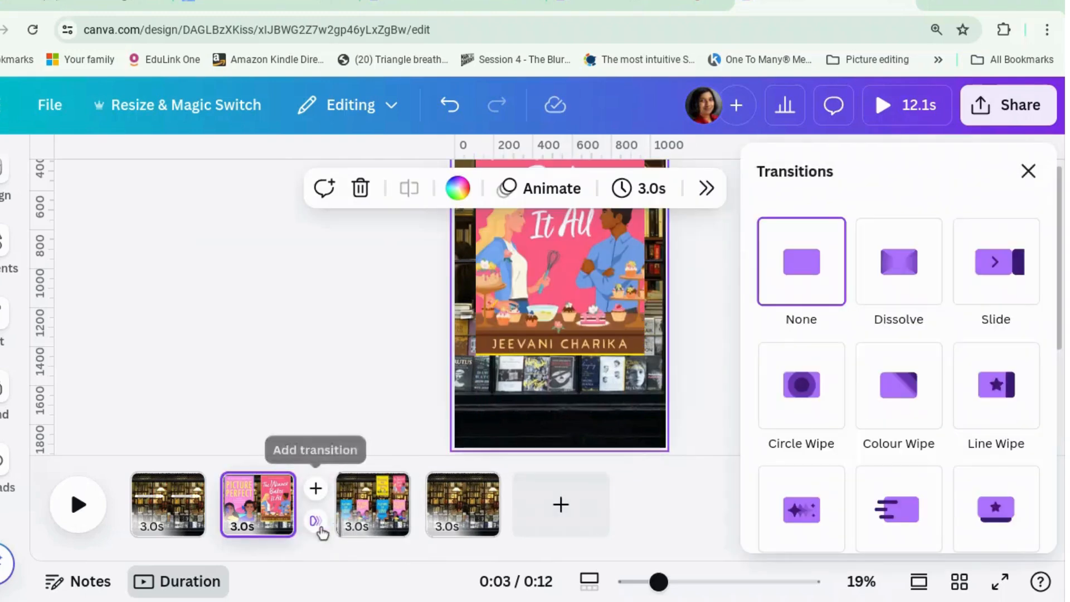
pyautogui.scroll(-3, 842, 414)
pyautogui.click(842, 412)
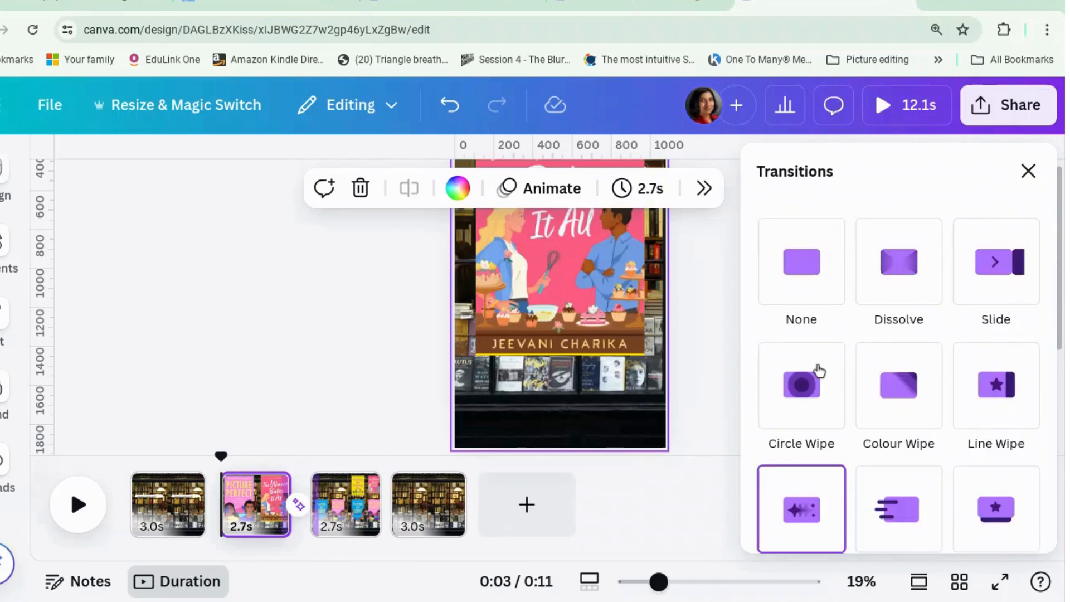
# Delete the empty page 4 and duplicate page 3 as the new last page
pyautogui.click(440, 522)
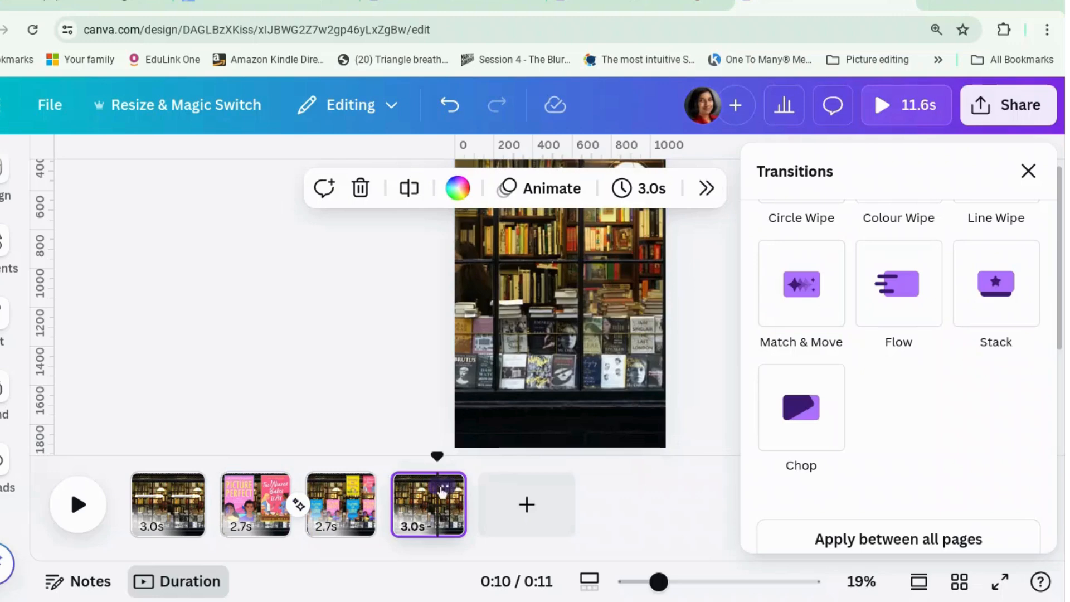
pyautogui.rightClick(442, 516)
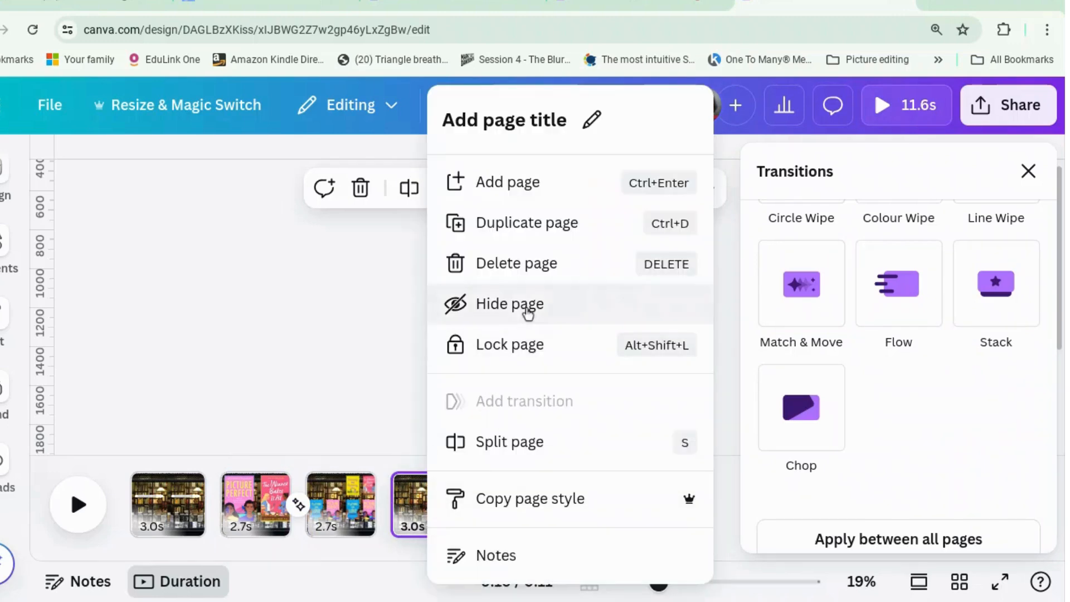
pyautogui.click(533, 278)
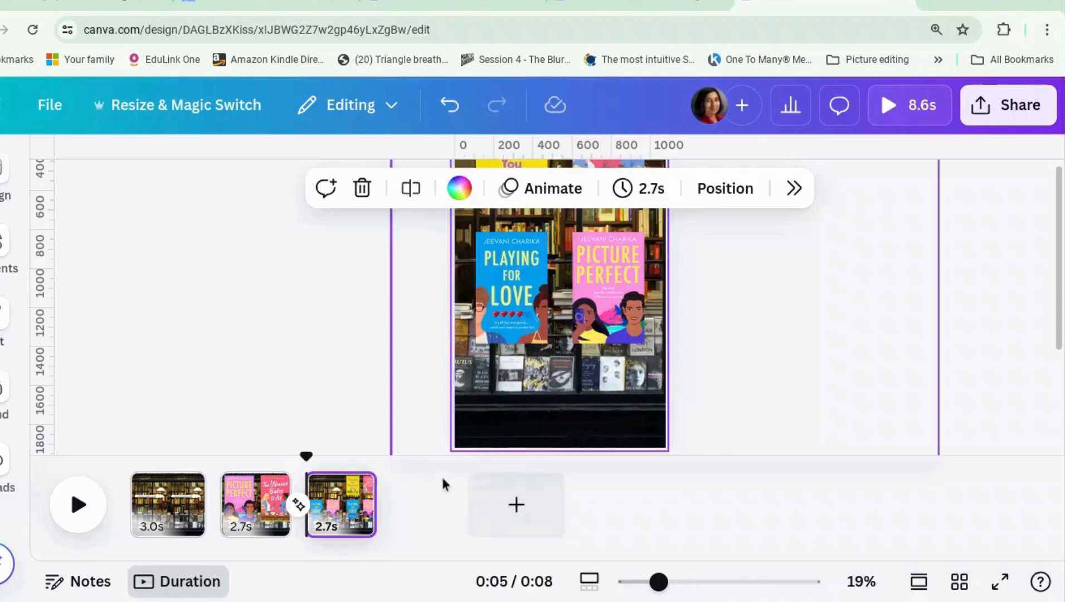
pyautogui.rightClick(340, 508)
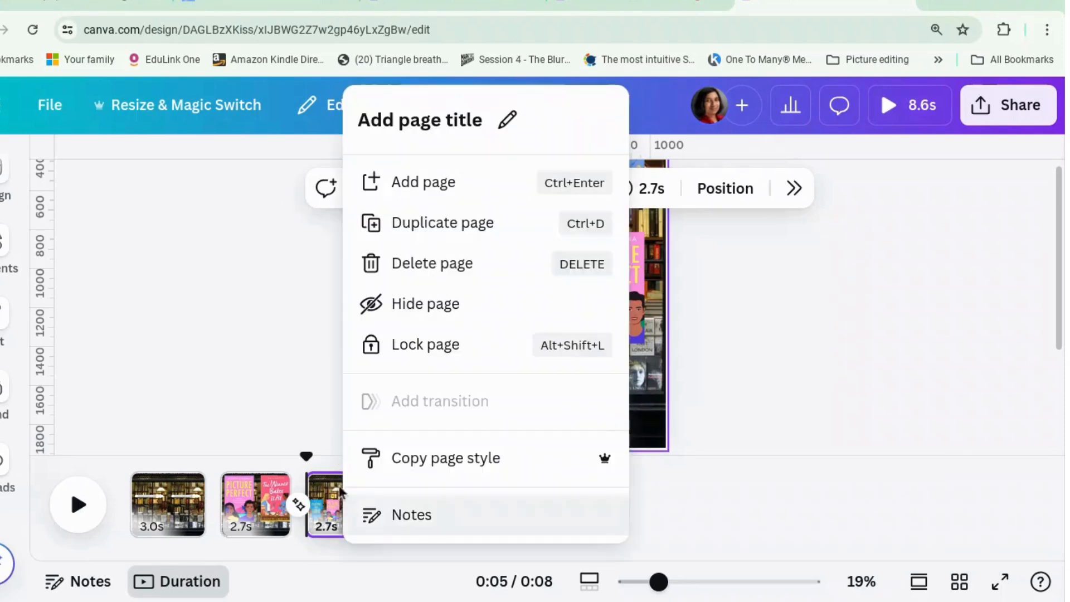
pyautogui.click(484, 227)
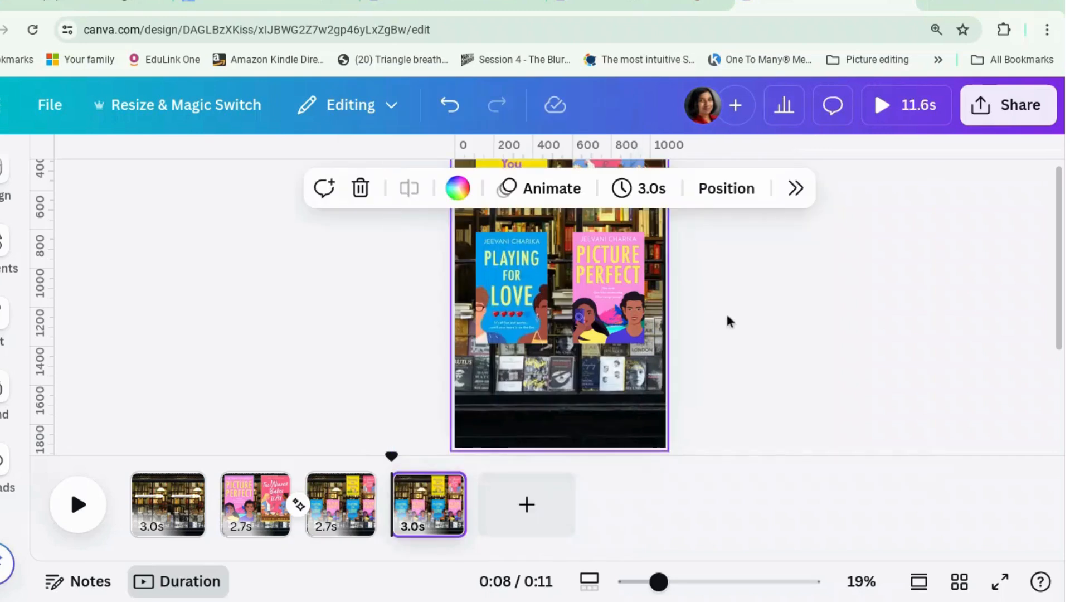
pyautogui.click(816, 322)
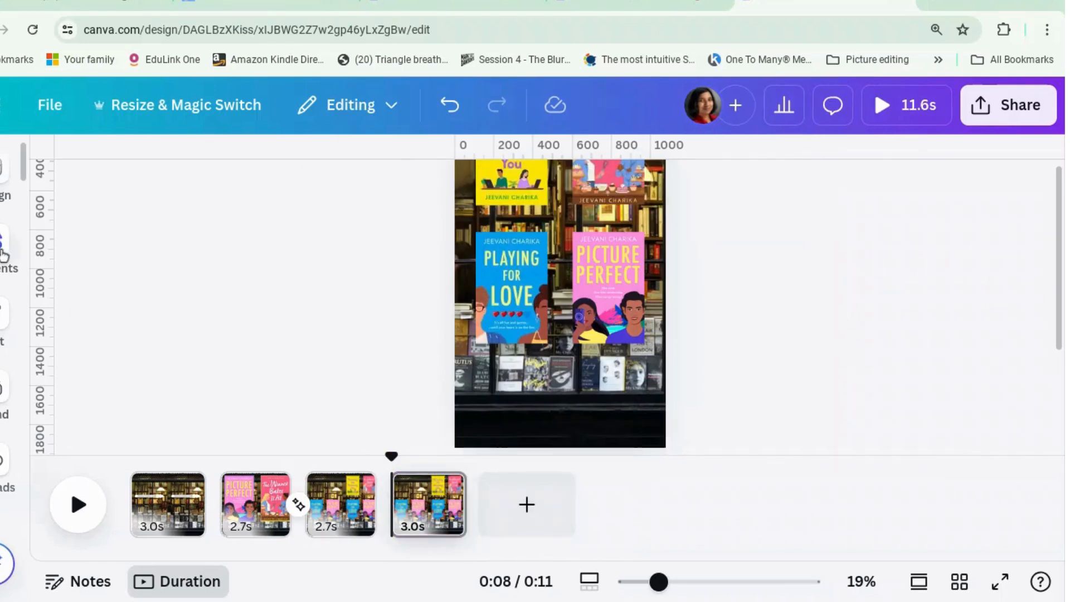
# Search the elements for a buy now button graphic and add the round pink-and-yellow "Buy Now!" tag to page 4
pyautogui.click(2, 250)
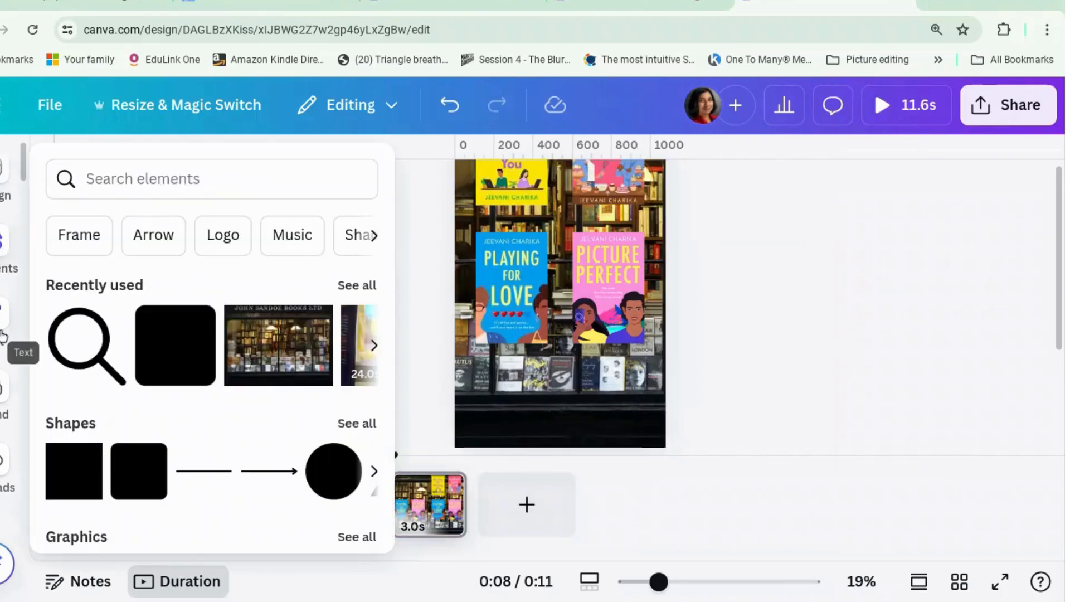
pyautogui.click(3, 334)
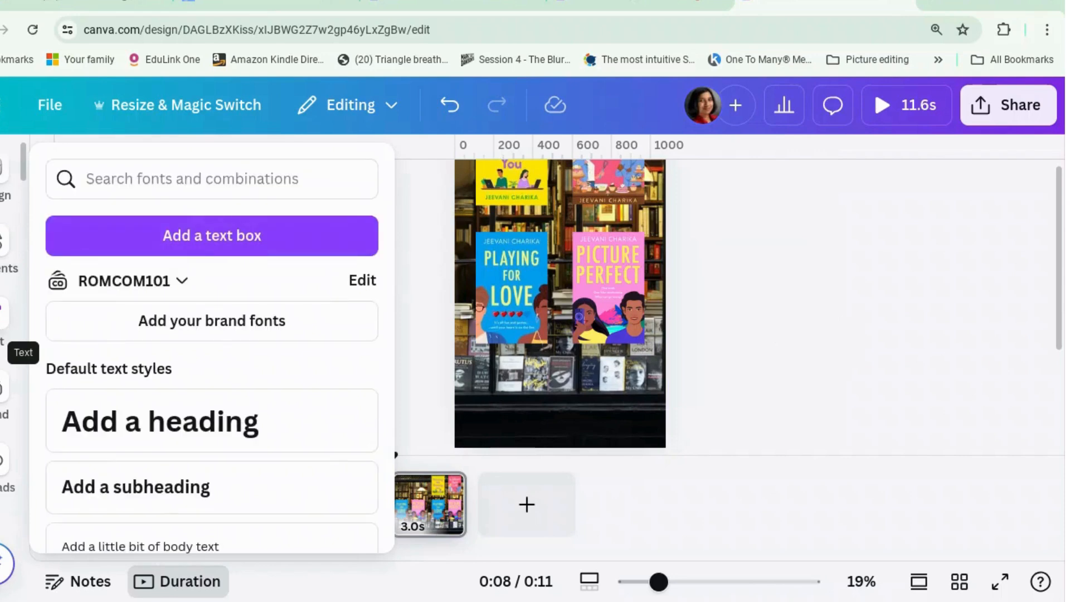
pyautogui.click(3, 253)
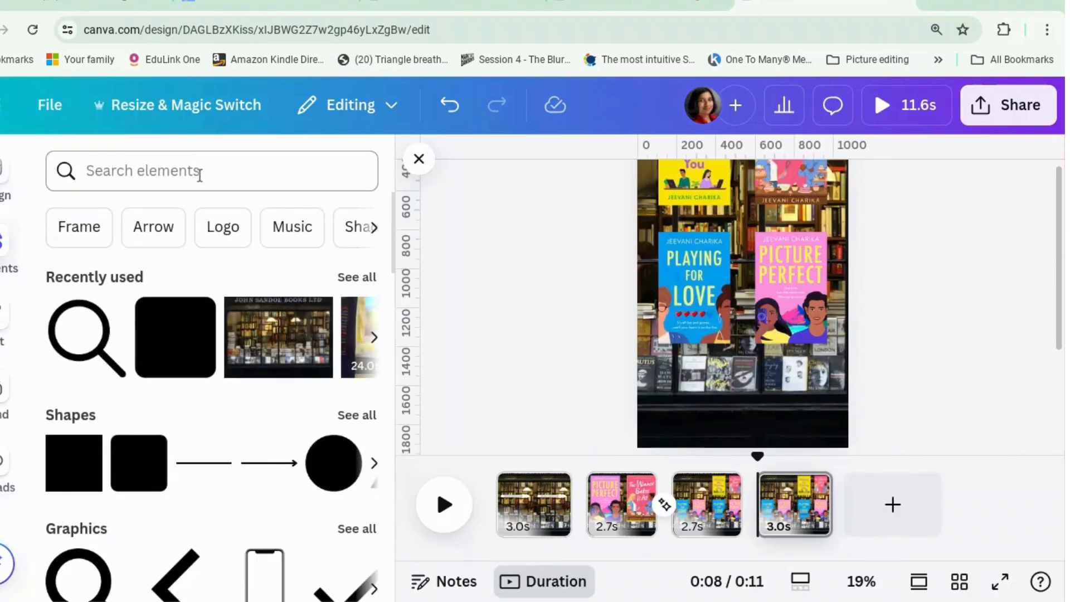
pyautogui.click(199, 175)
pyautogui.write('buy now')
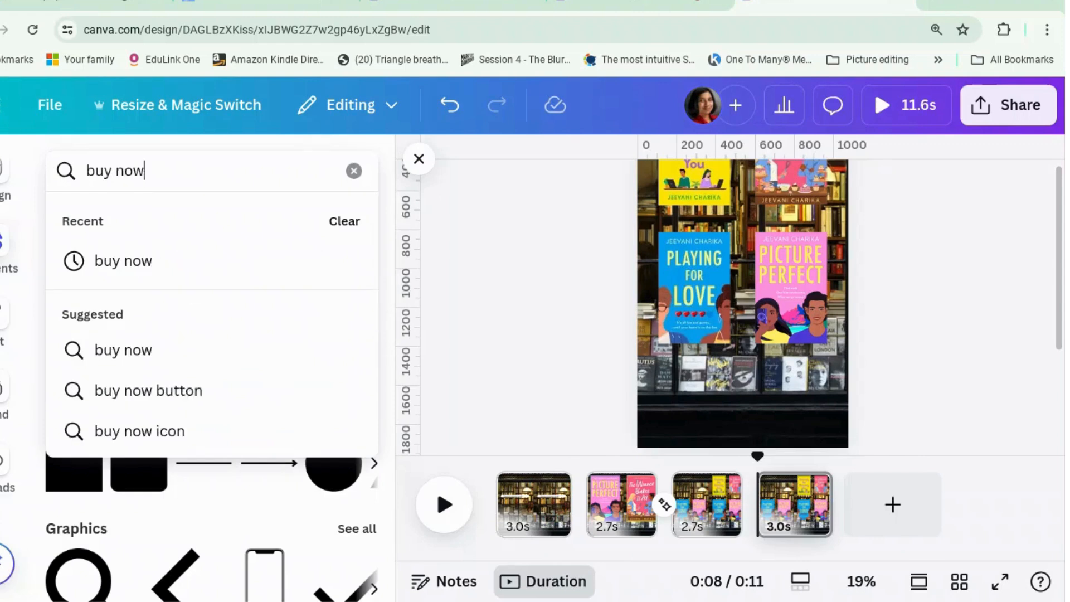
pyautogui.press('Return')
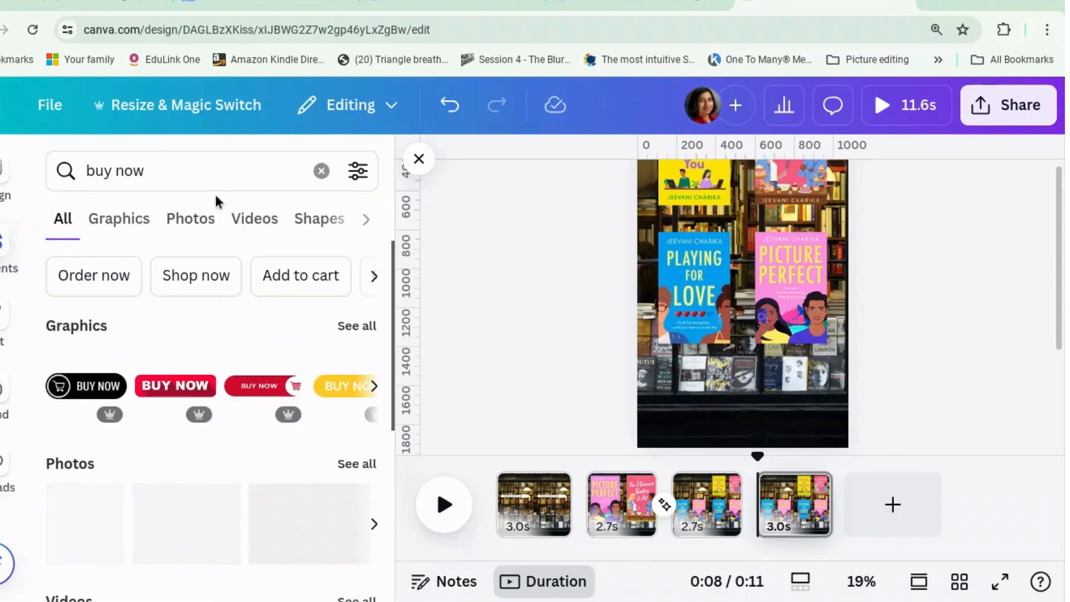
pyautogui.write('buntton')
pyautogui.press('Return')
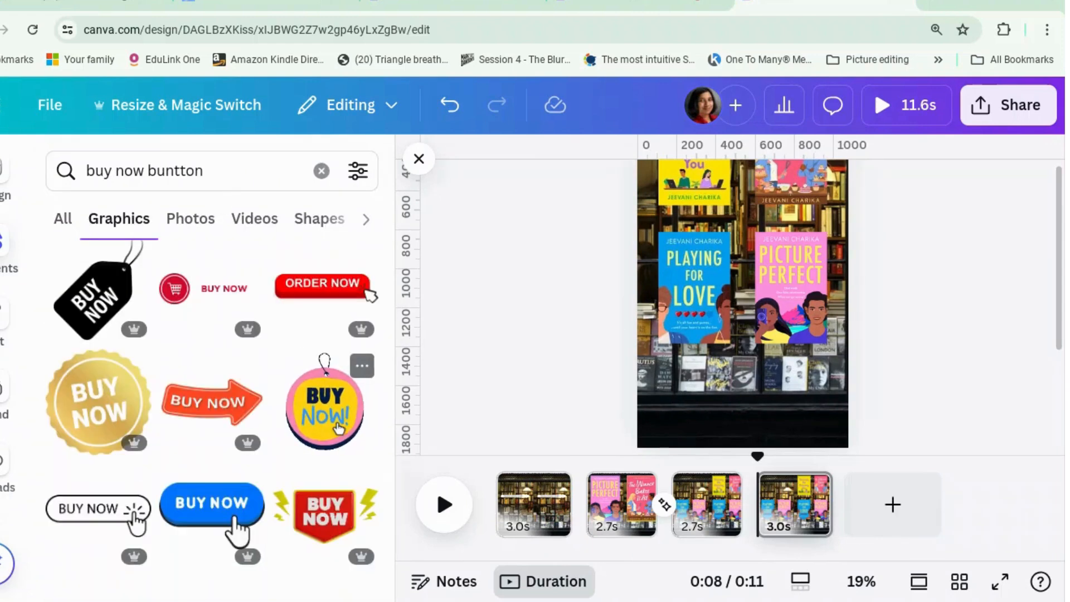
pyautogui.click(339, 428)
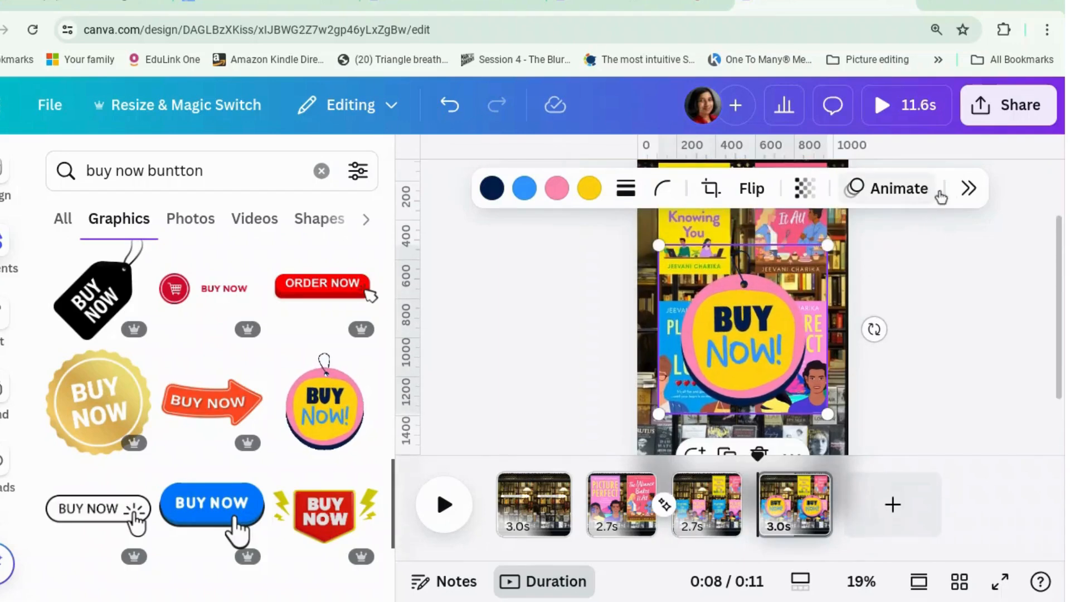
# Apply the Stomp animation to the "Buy Now!" tag
pyautogui.click(905, 192)
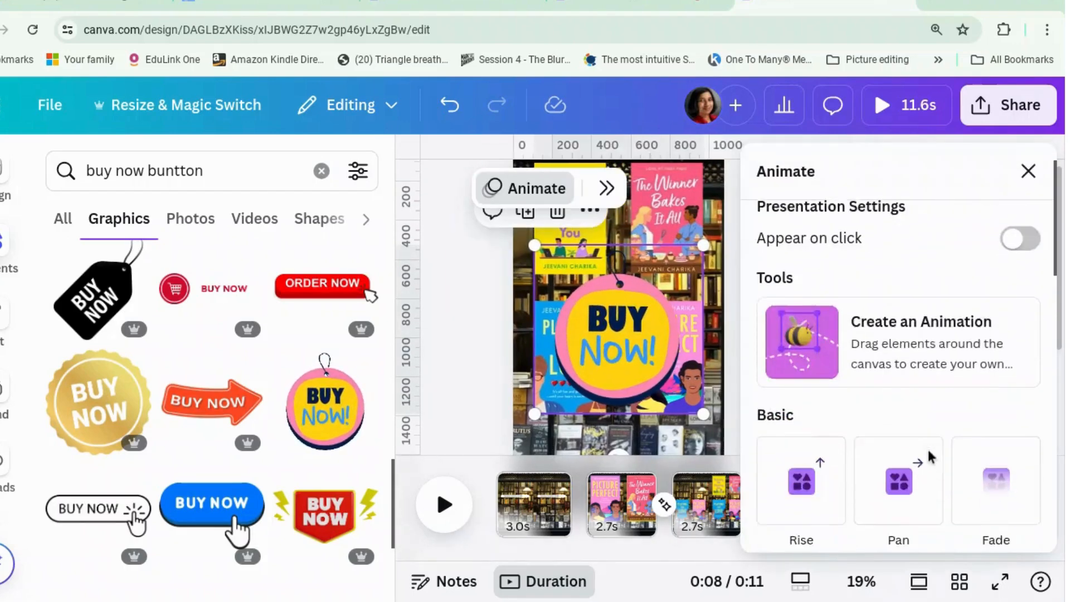
pyautogui.scroll(-8, 930, 457)
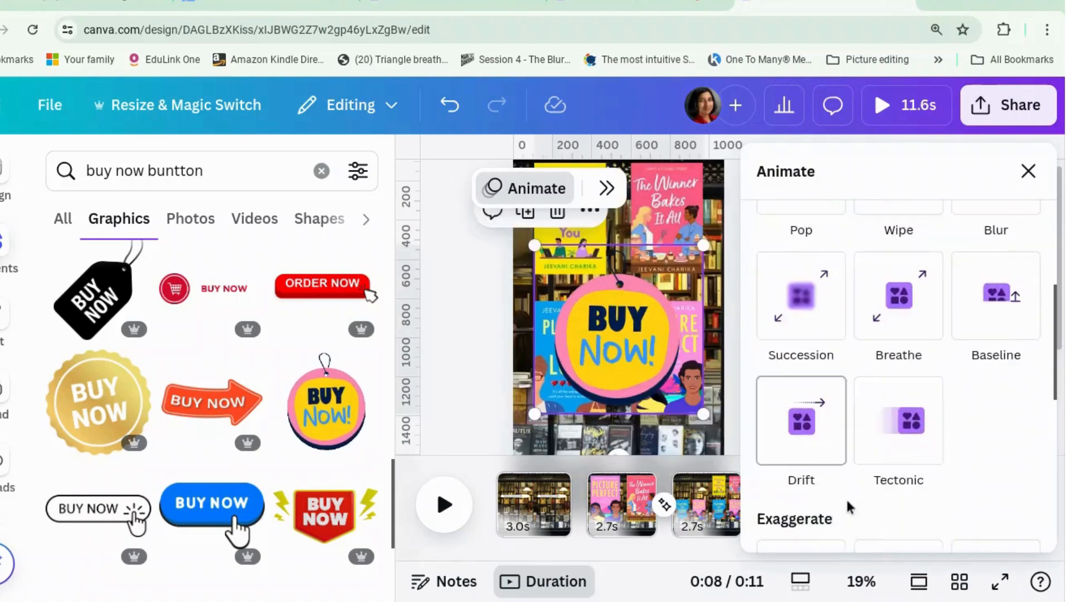
pyautogui.scroll(-5, 849, 506)
pyautogui.click(818, 446)
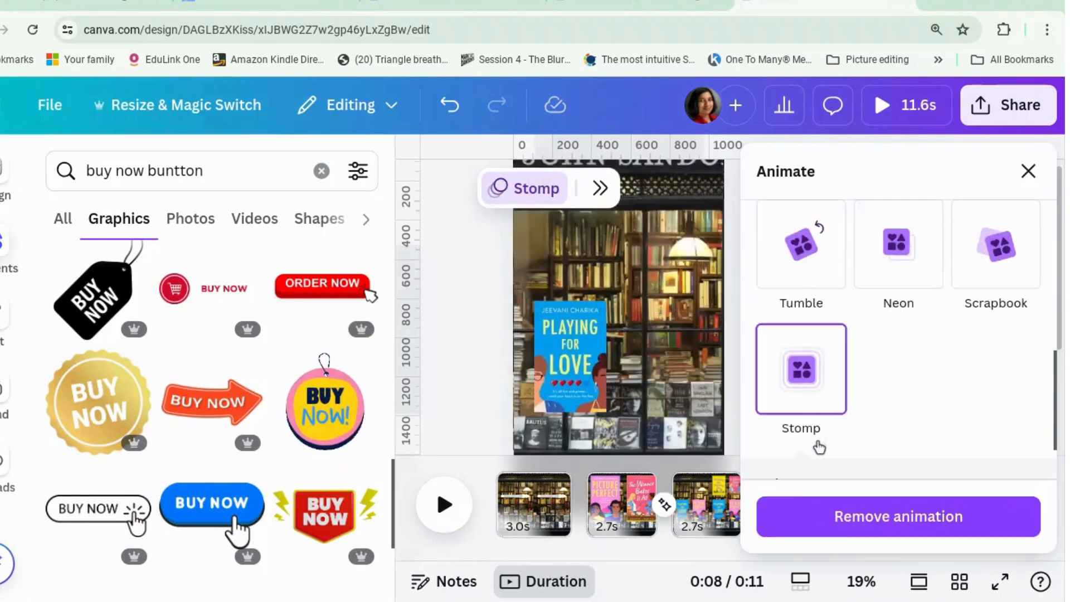
# Select the book covers in the grid on page 3 and show their element timing
pyautogui.click(712, 262)
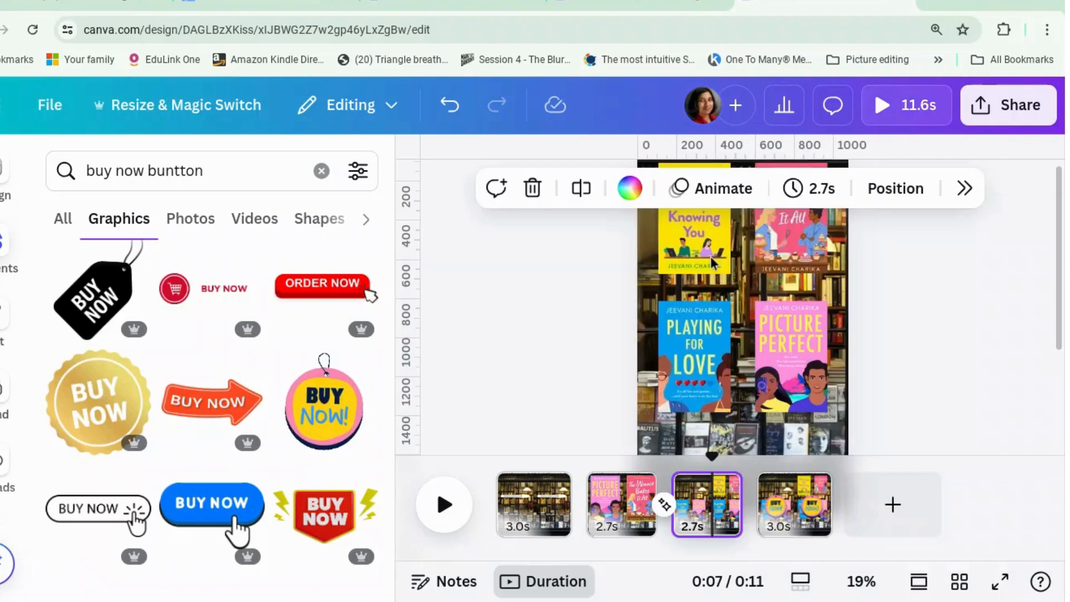
pyautogui.click(711, 262)
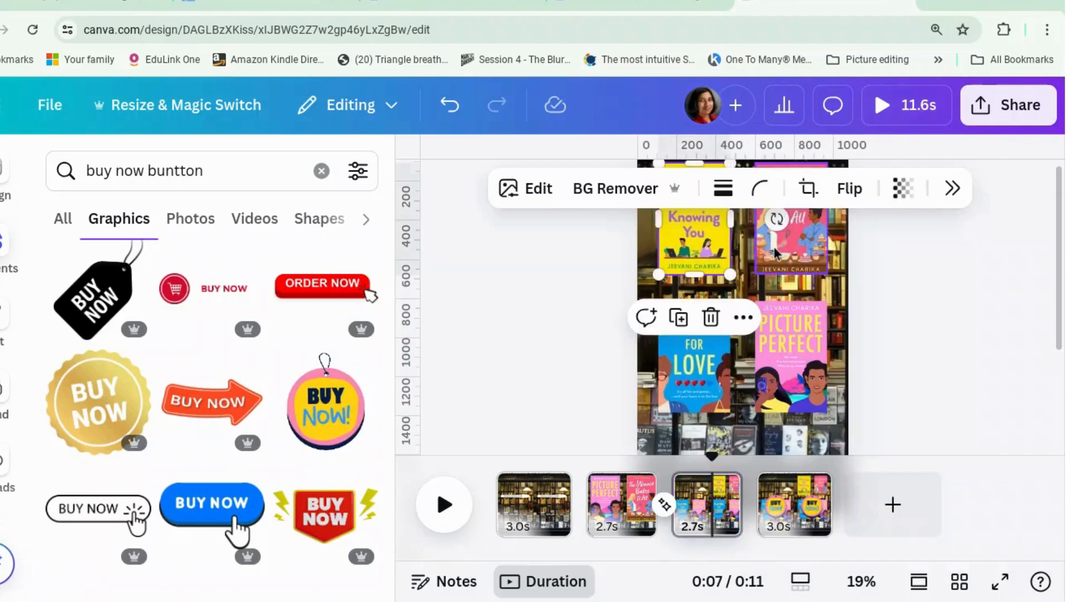
pyautogui.keyDown('shift'); pyautogui.click(774, 254); pyautogui.keyUp('shift')
pyautogui.keyDown('shift'); pyautogui.click(784, 359); pyautogui.keyUp('shift')
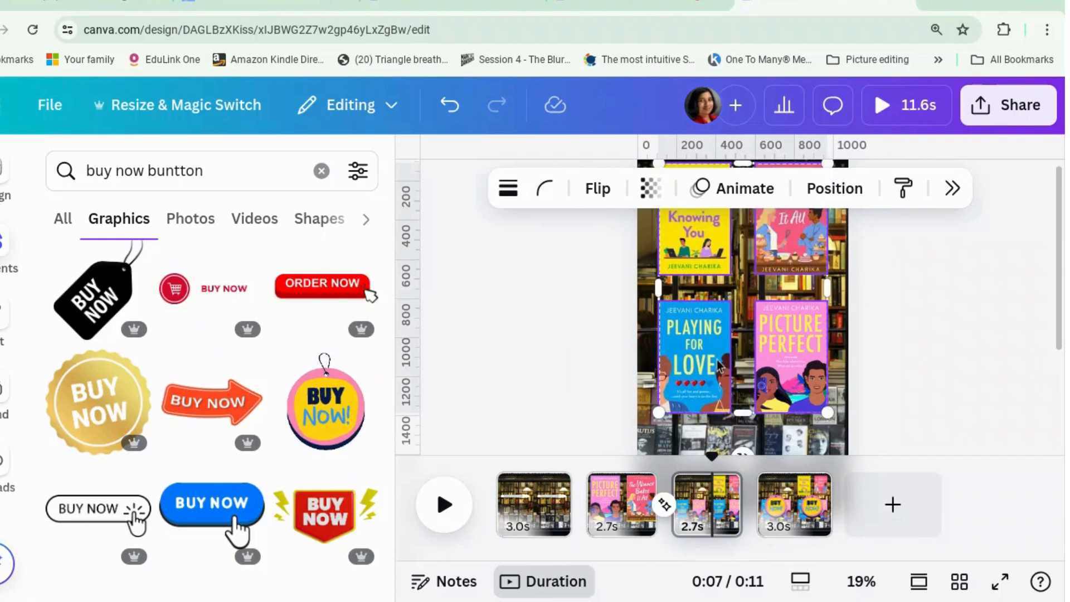
pyautogui.rightClick(719, 365)
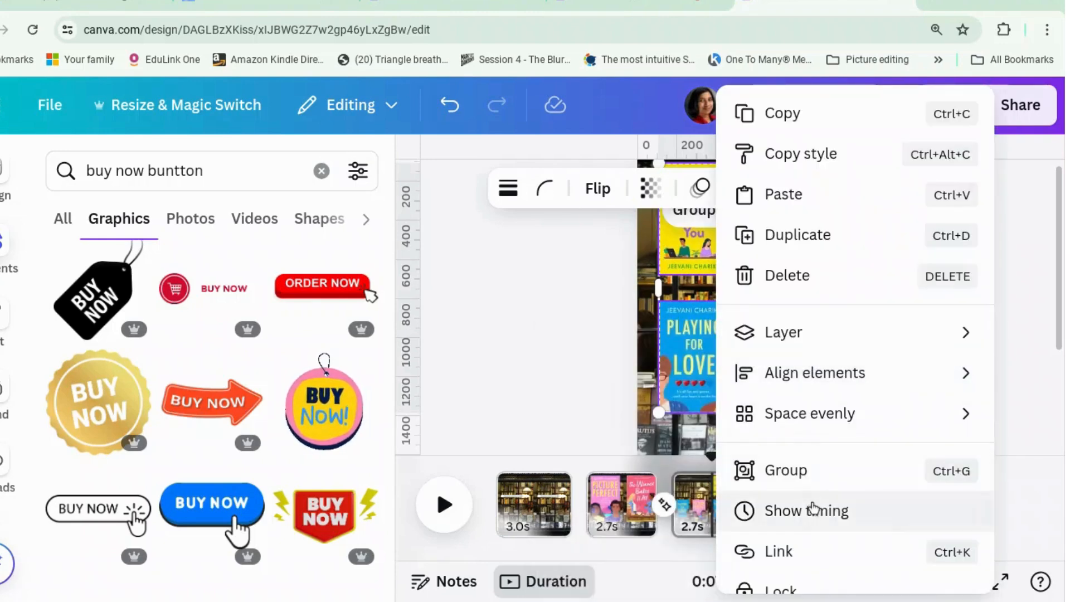
pyautogui.click(808, 510)
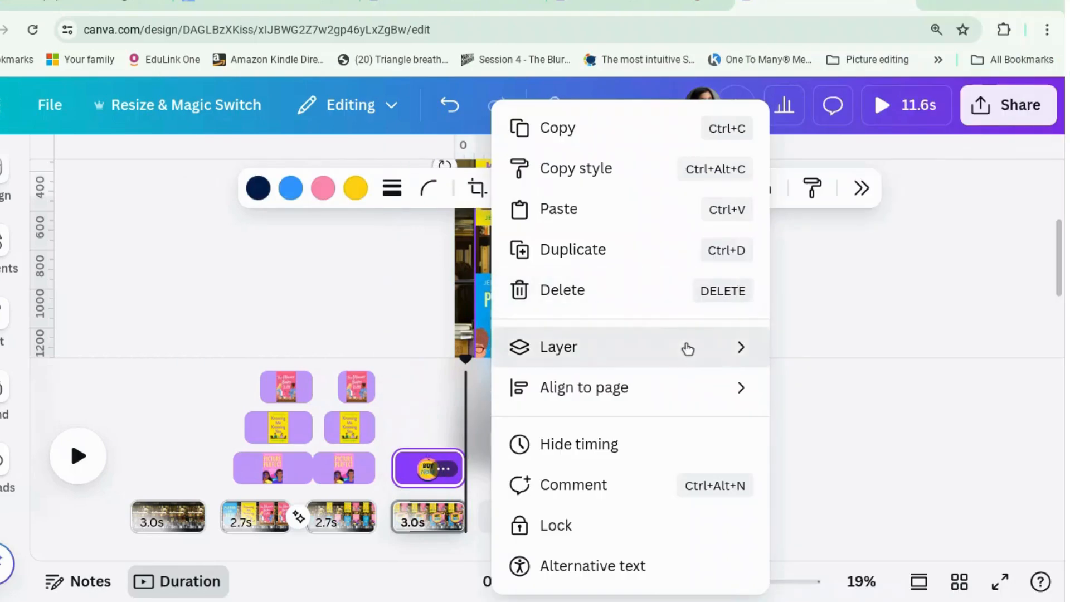
# Select the Playing for Love cover from page 4's layer list and hide the element timing
pyautogui.moveTo(687, 348)
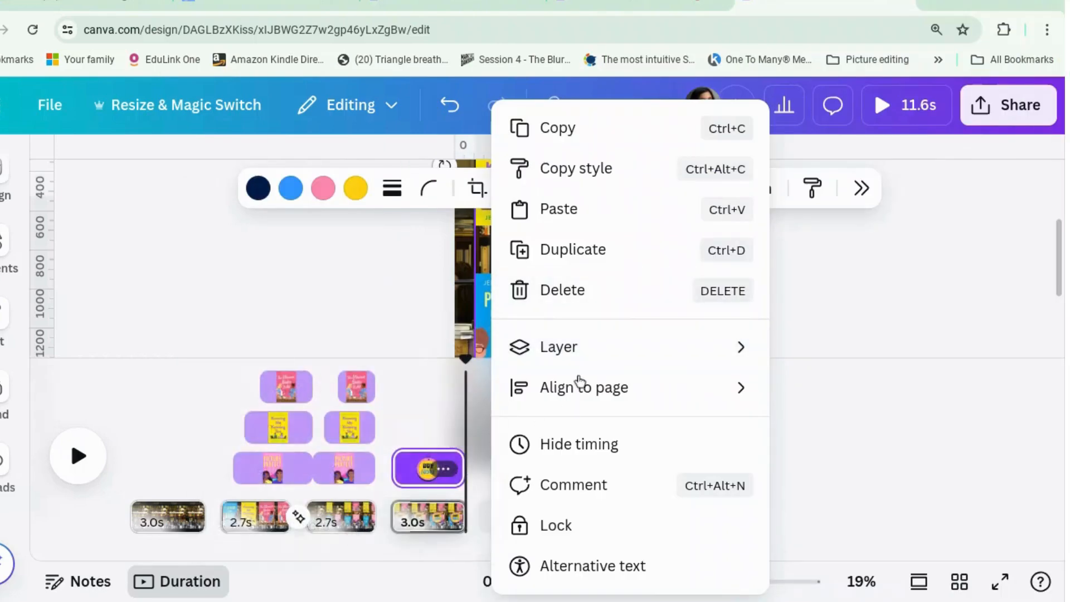
pyautogui.moveTo(583, 349)
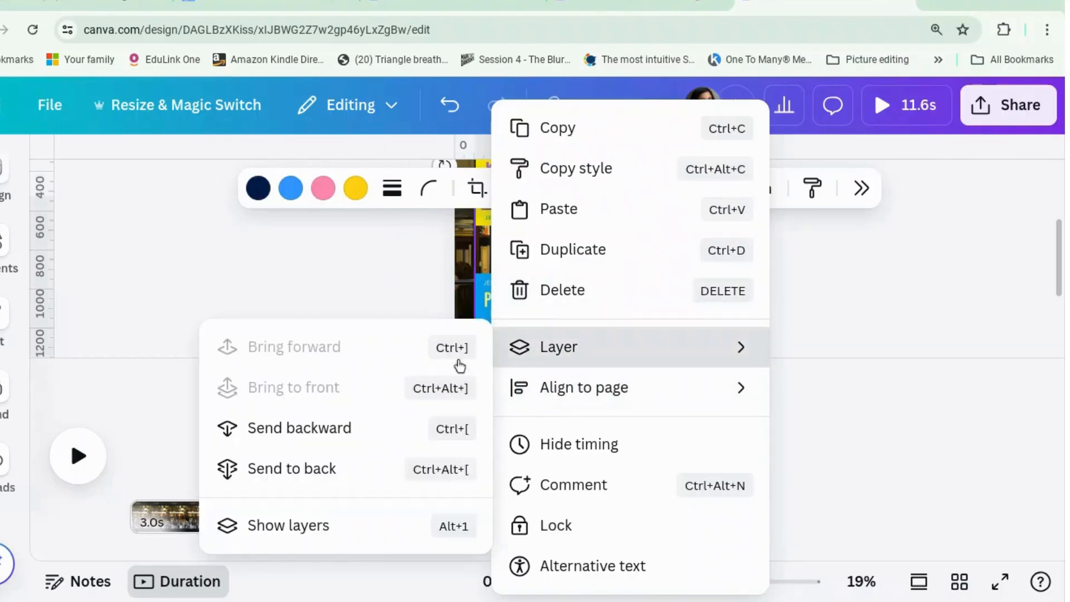
pyautogui.click(351, 525)
pyautogui.scroll(-4, 973, 457)
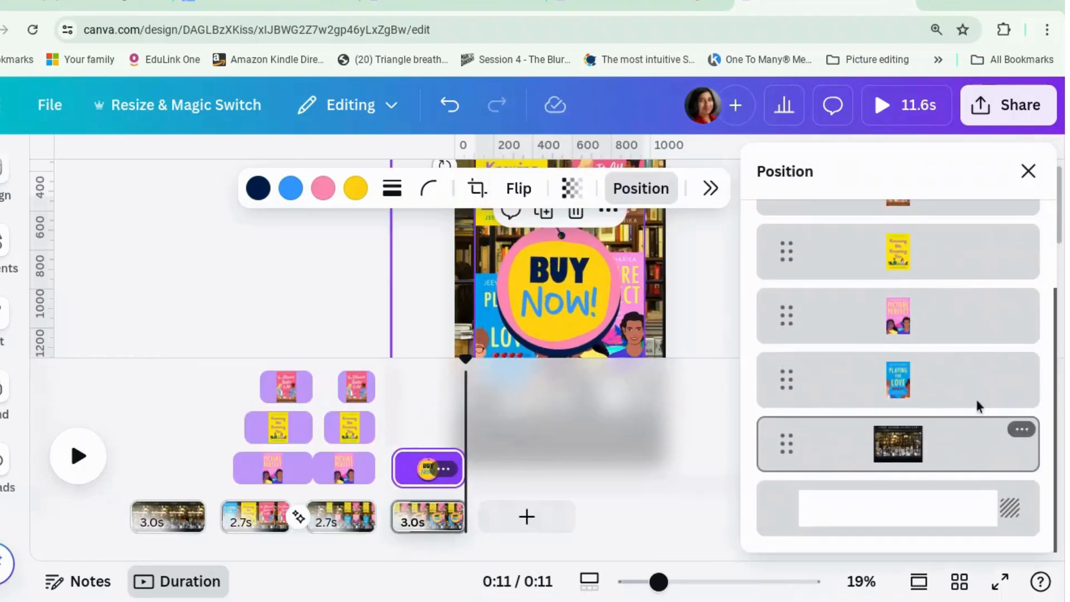
pyautogui.click(971, 377)
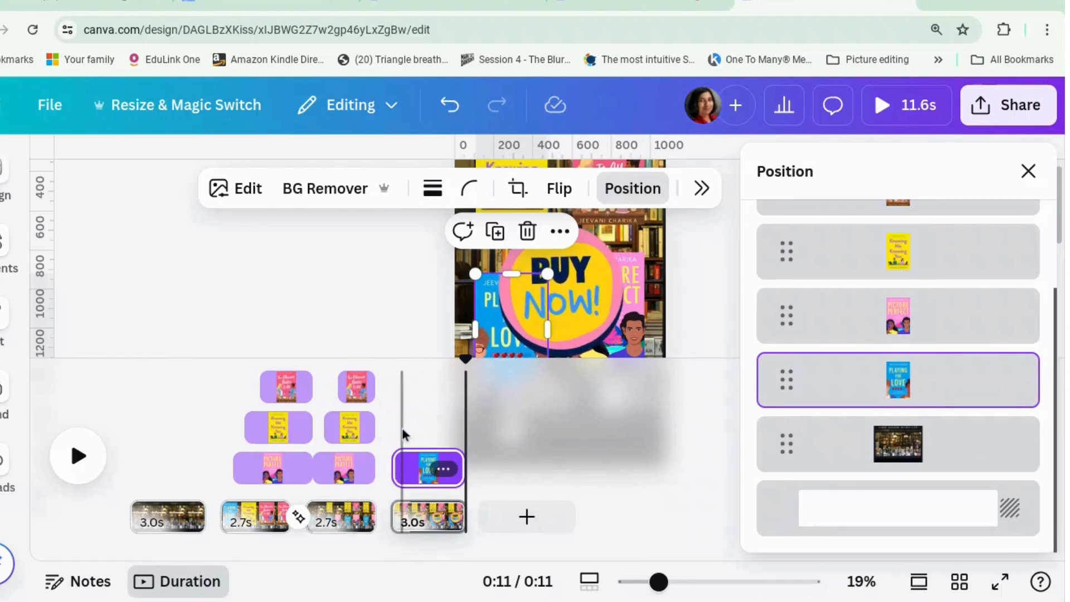
pyautogui.click(388, 293)
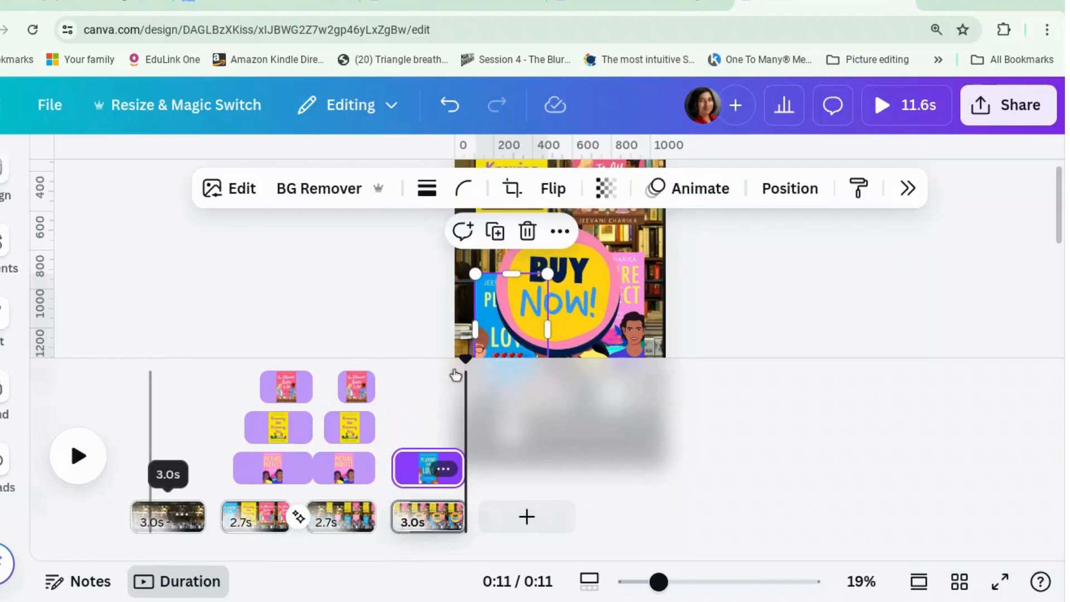
pyautogui.click(931, 113)
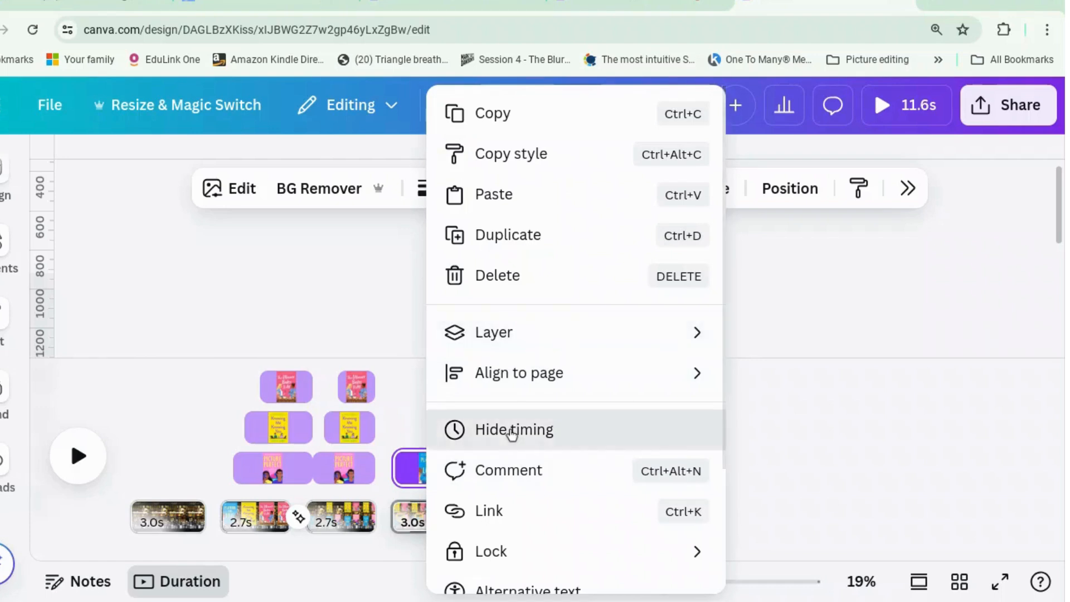
pyautogui.click(511, 431)
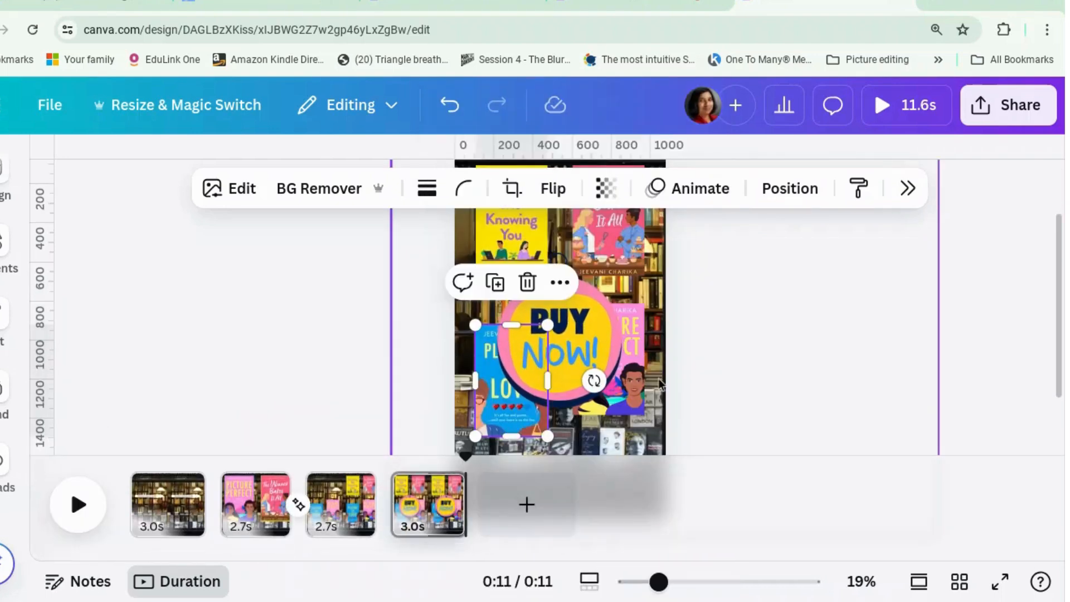
# Raise the "Buy Now!" tag on page 4, and lower Picture Perfect level with Playing for Love on both page 4 and page 3
pyautogui.moveTo(634, 375); pyautogui.dragTo(632, 342)
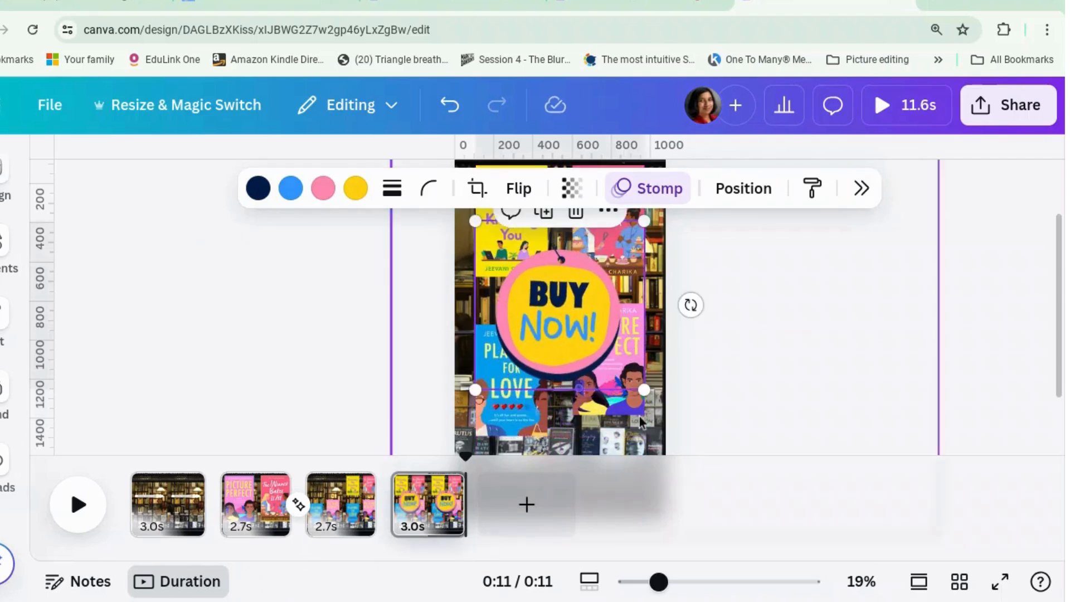
pyautogui.click(639, 430)
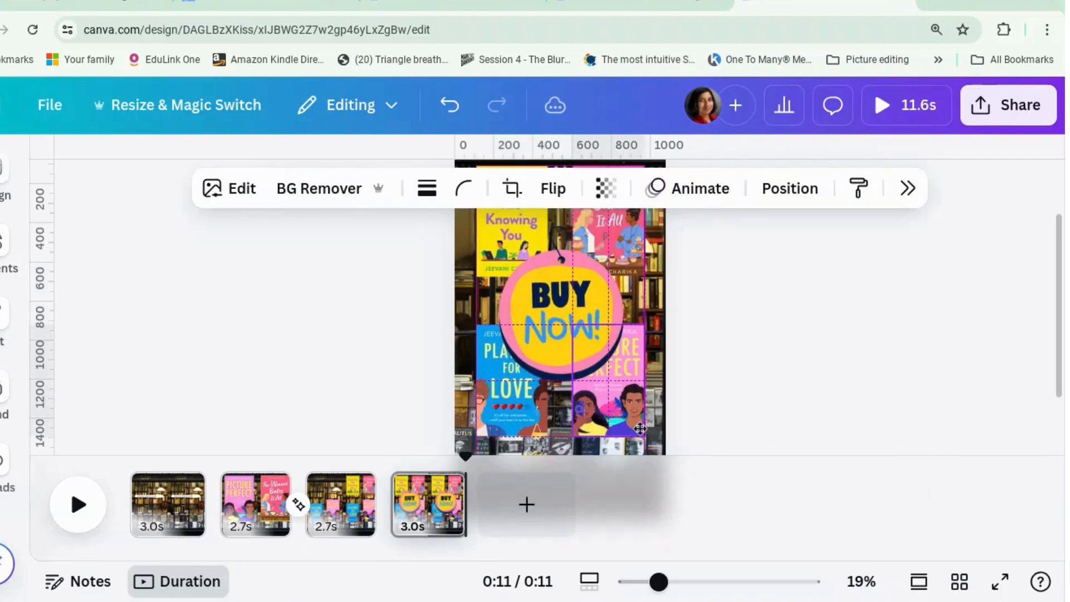
pyautogui.click(362, 503)
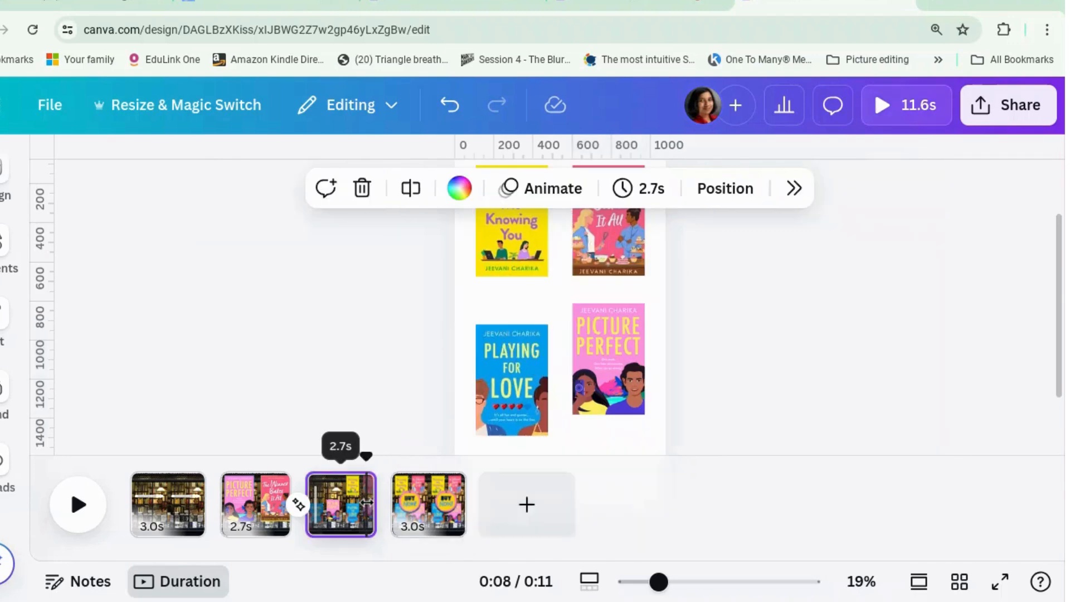
pyautogui.click(625, 378)
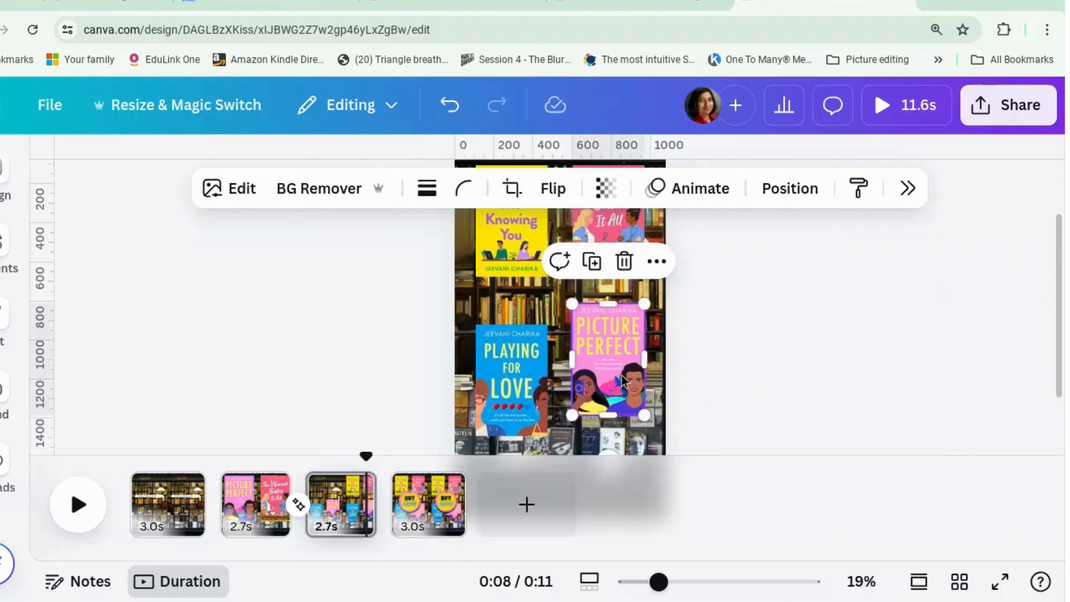
pyautogui.moveTo(623, 380); pyautogui.dragTo(623, 395)
pyautogui.click(756, 364)
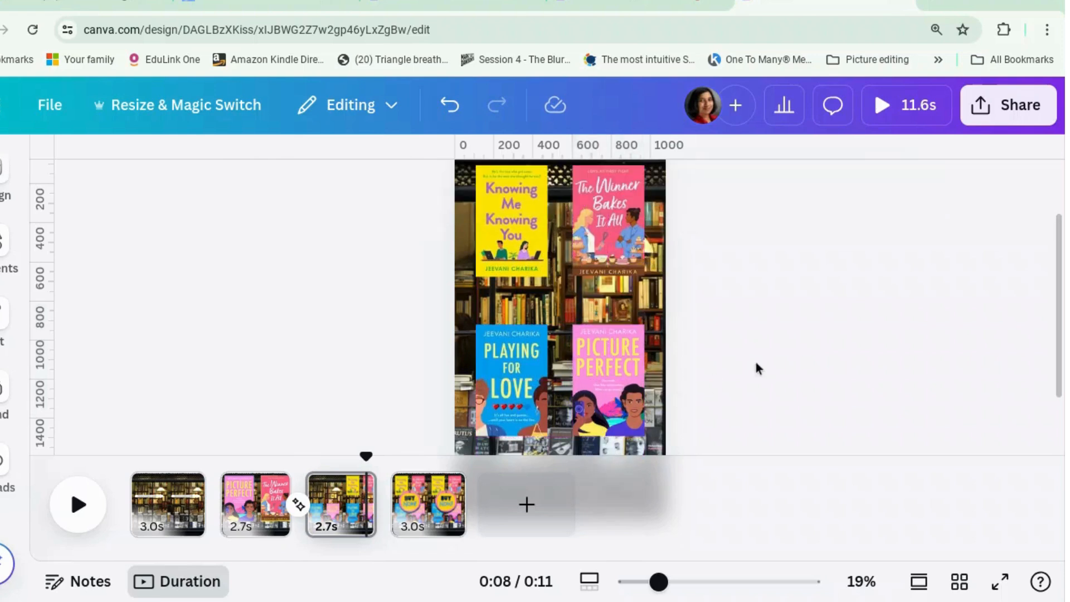
# Check the animation set on the bookshop background photo of page 3 and of page 1
pyautogui.click(508, 301)
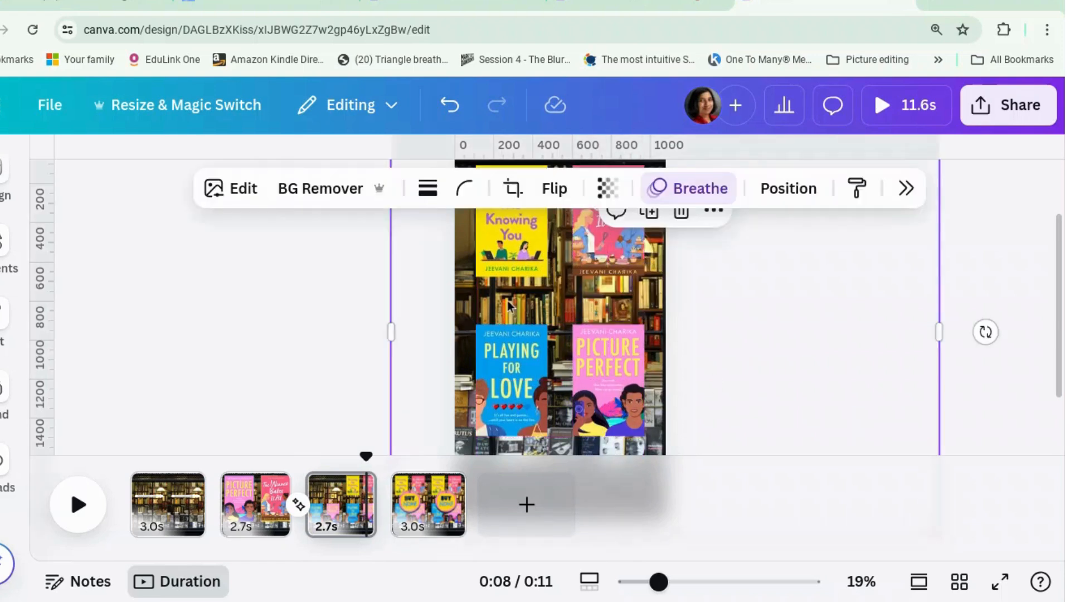
pyautogui.click(327, 351)
pyautogui.click(171, 501)
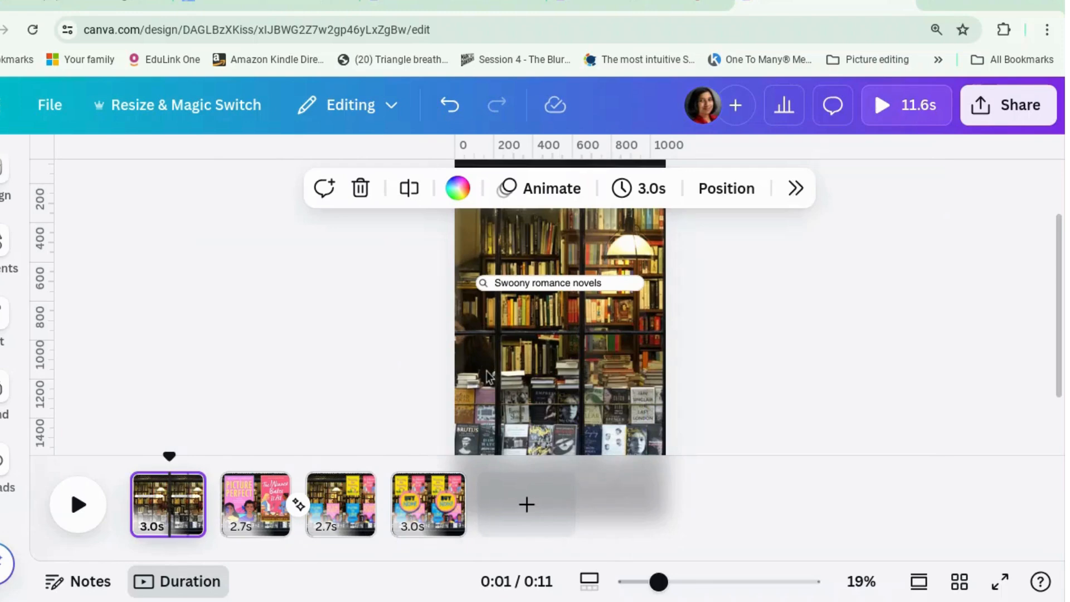
pyautogui.click(484, 378)
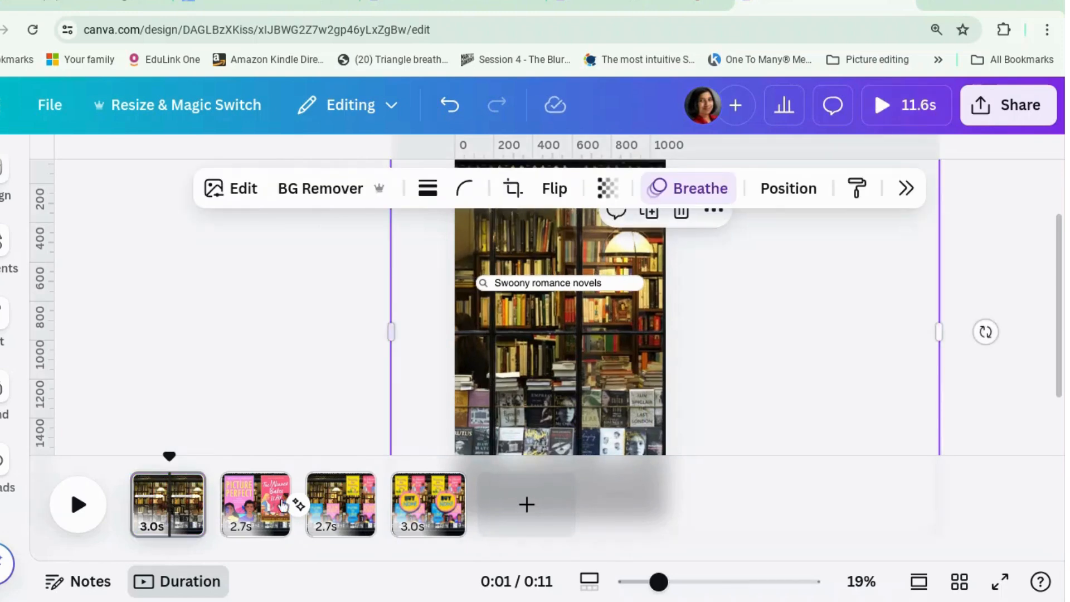
# Apply a Match & Move transition between page 3 and page 4
pyautogui.click(410, 518)
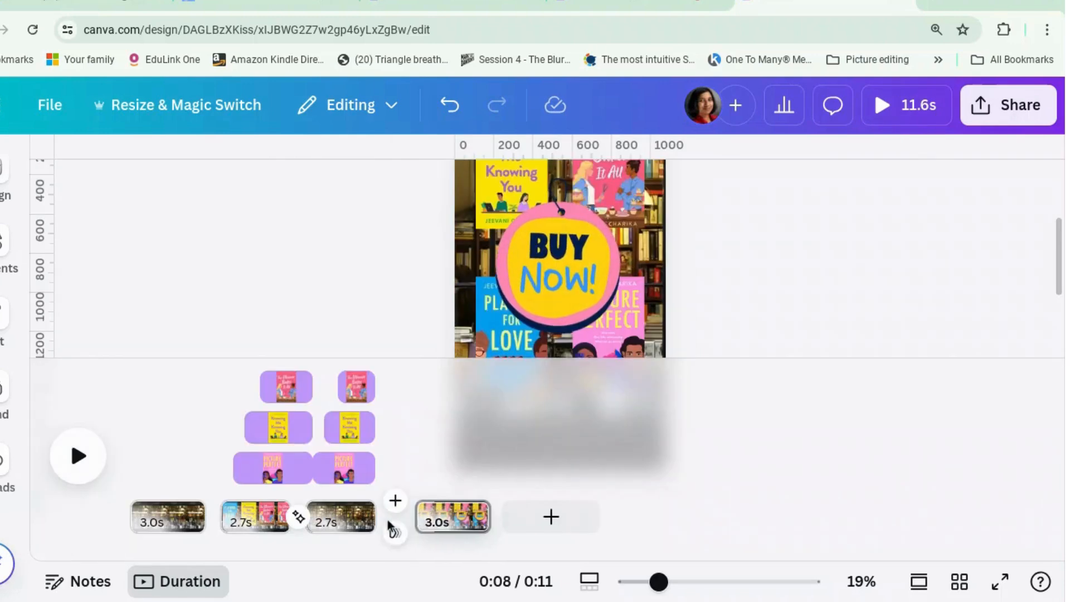
pyautogui.click(394, 531)
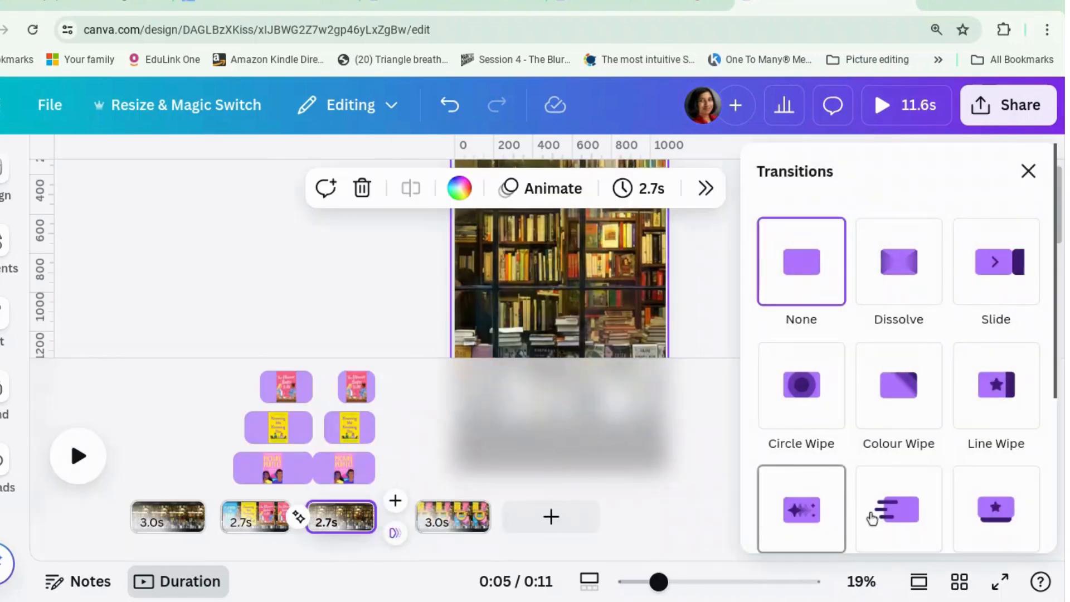
pyautogui.scroll(-2, 858, 479)
pyautogui.click(818, 388)
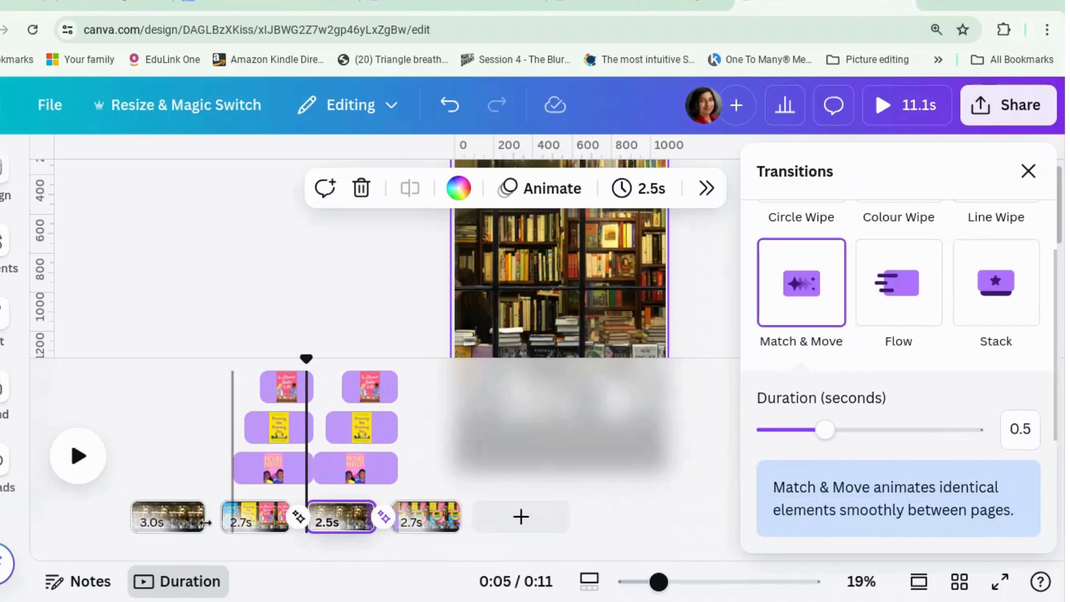
# Preview the whole reel from the first page through the "Buy Now!" ending, and close the preview
pyautogui.click(204, 441)
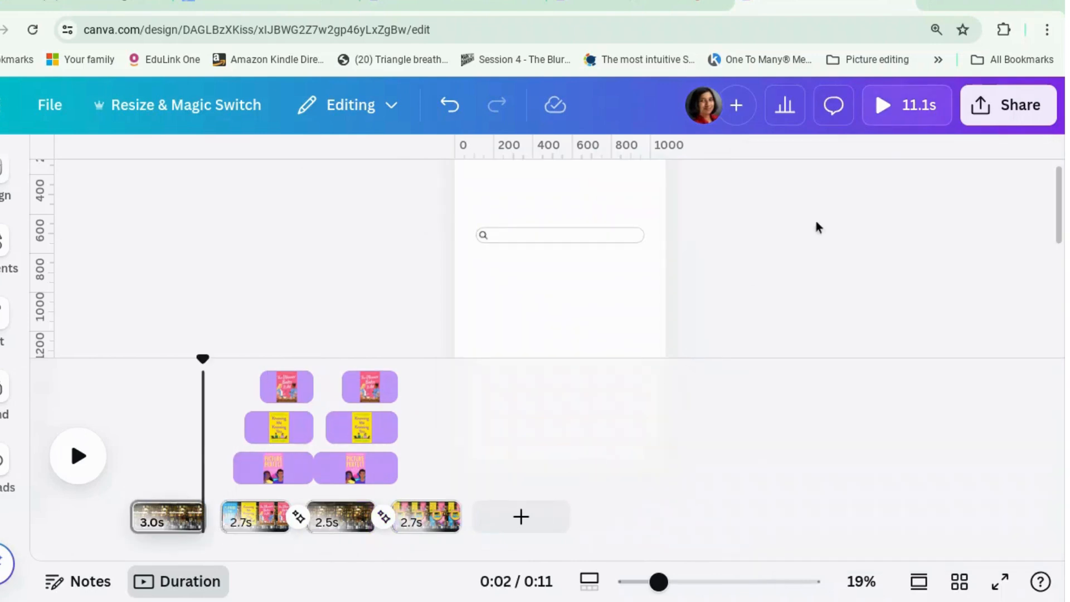
pyautogui.click(905, 118)
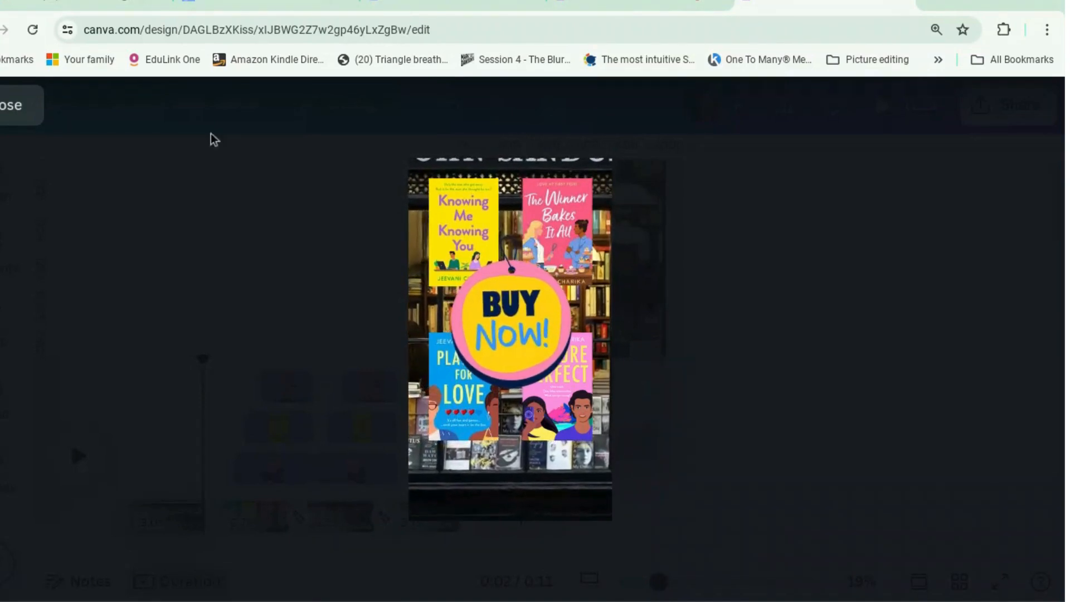
pyautogui.click(10, 113)
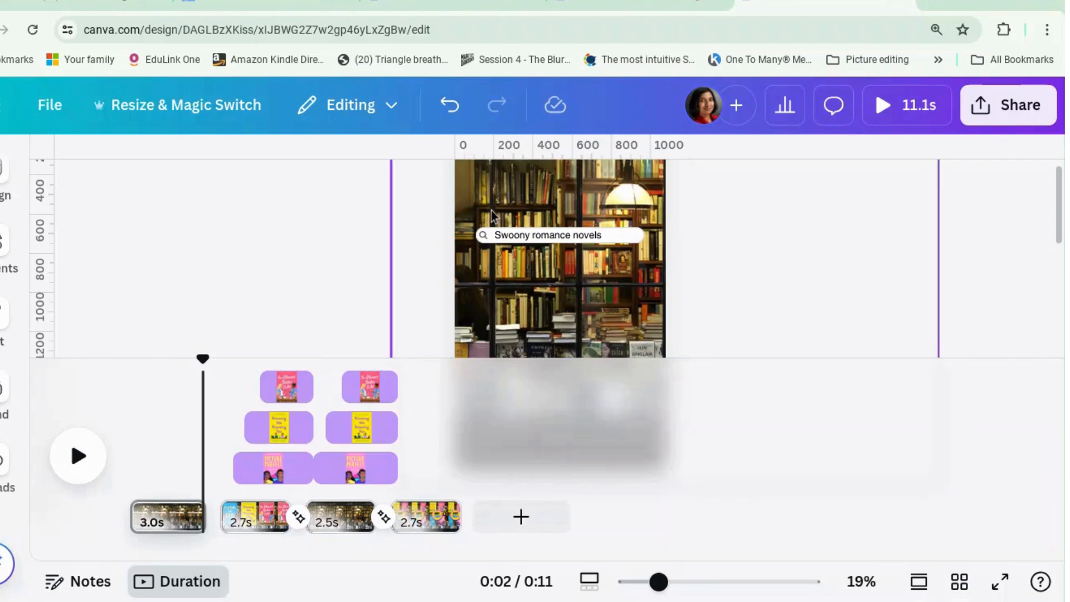
# Check the animation options of page 1's background photo, preview the reel again, and inspect the page options of page 3
pyautogui.click(557, 195)
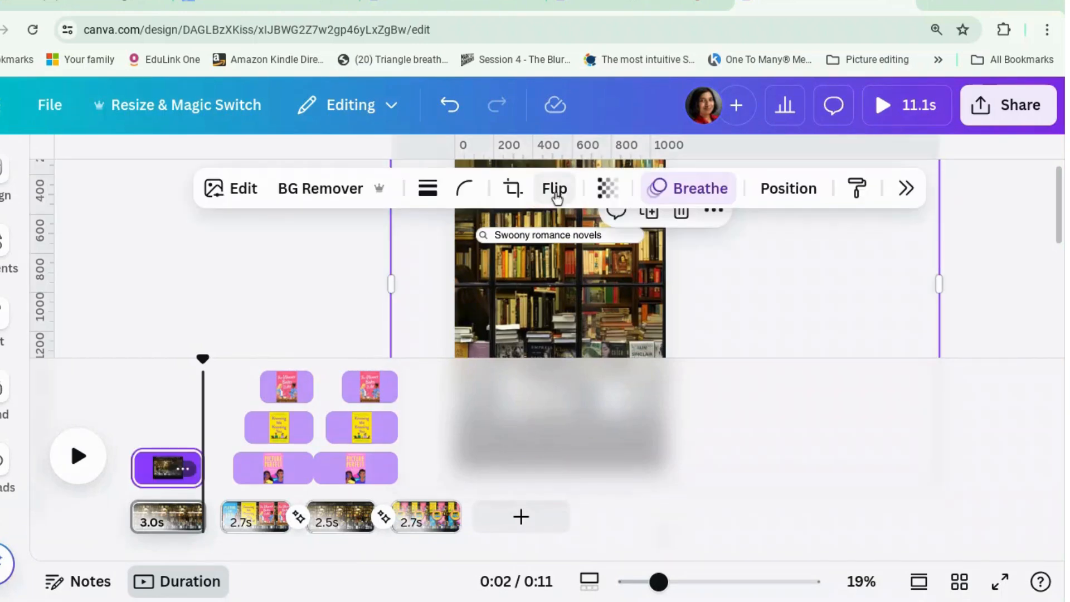
pyautogui.click(677, 184)
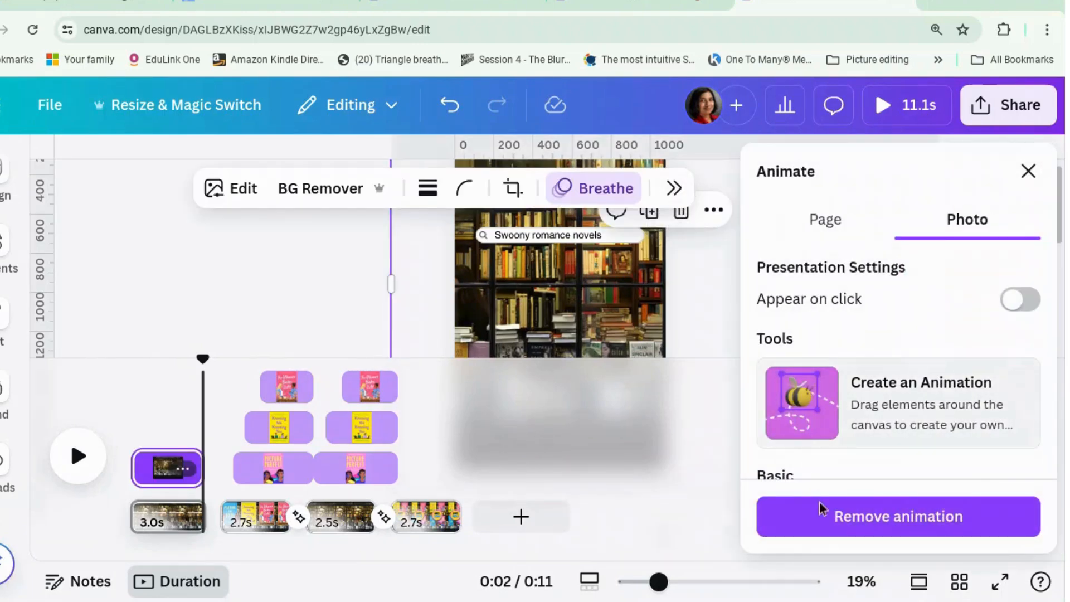
pyautogui.rightClick(336, 532)
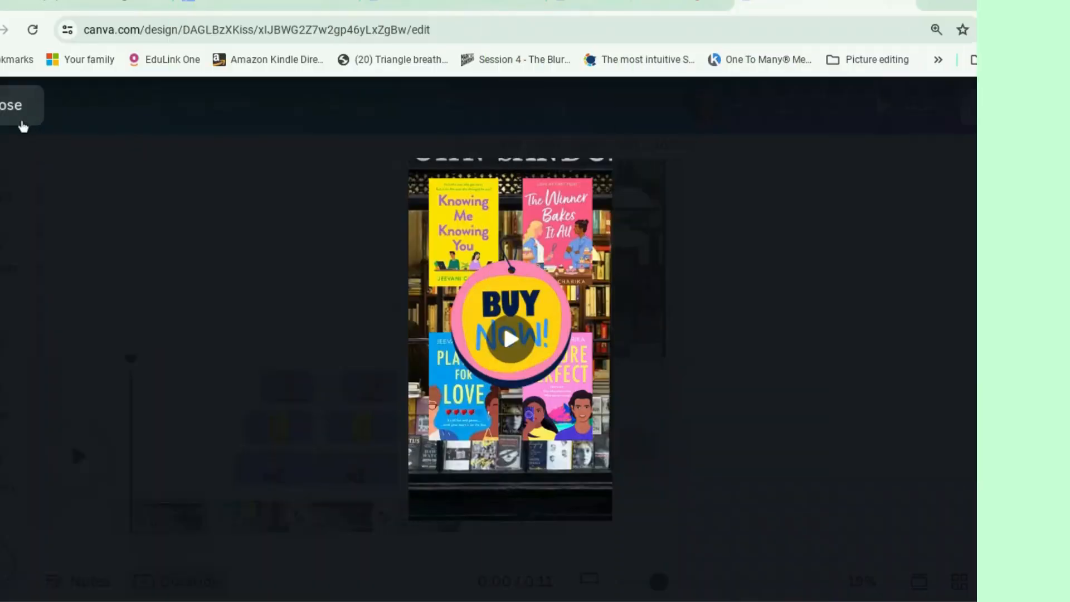
pyautogui.click(22, 125)
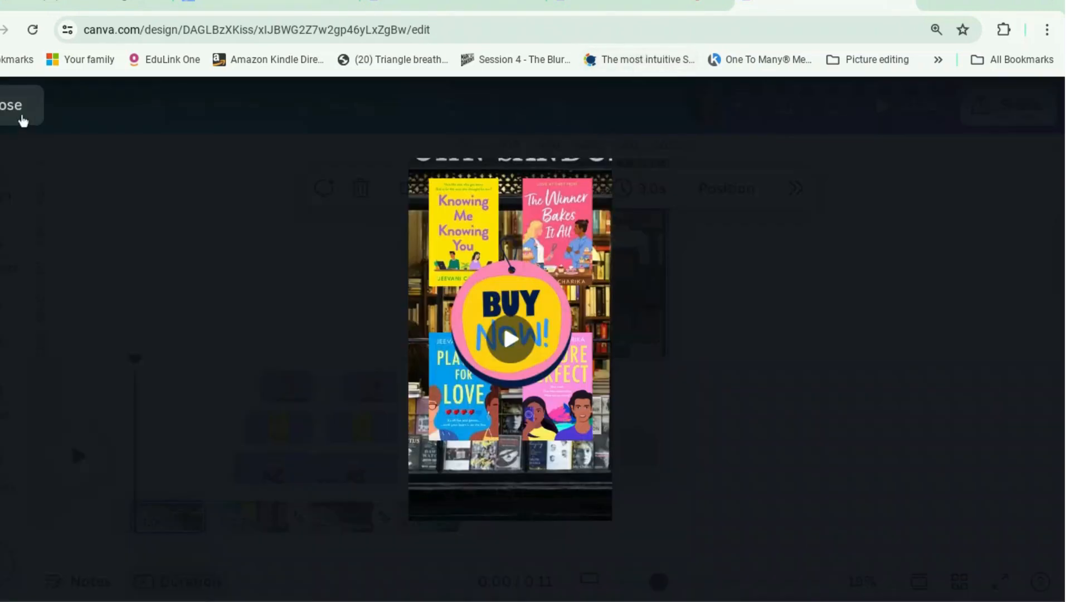
pyautogui.click(22, 119)
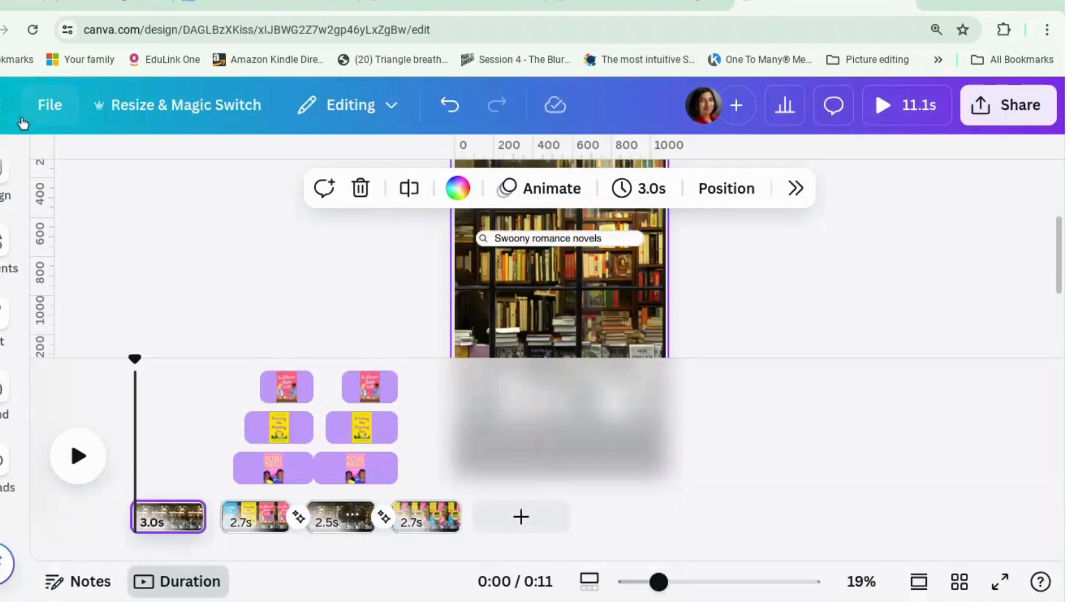
pyautogui.click(334, 527)
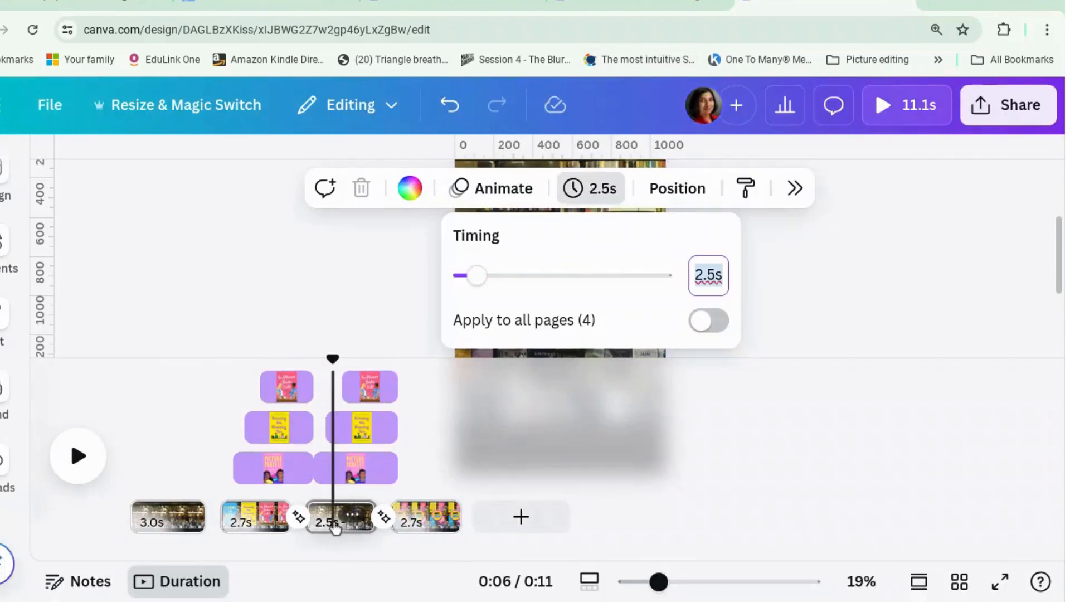
pyautogui.rightClick(334, 521)
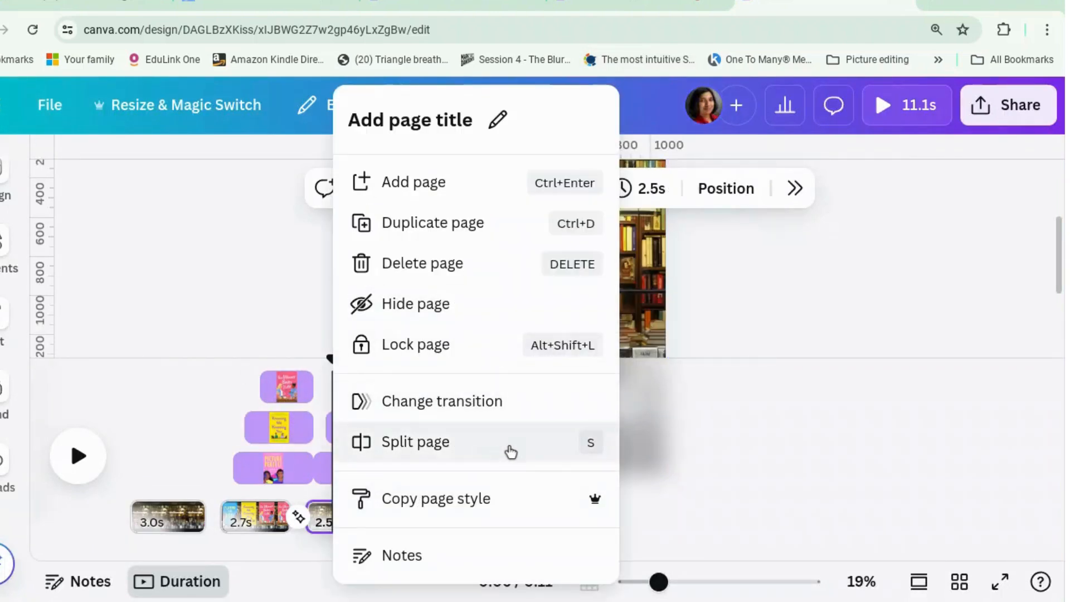
pyautogui.click(743, 419)
# Delete the extra bookshop background photo that sits as the topmost layer on page 3
pyautogui.click(601, 288)
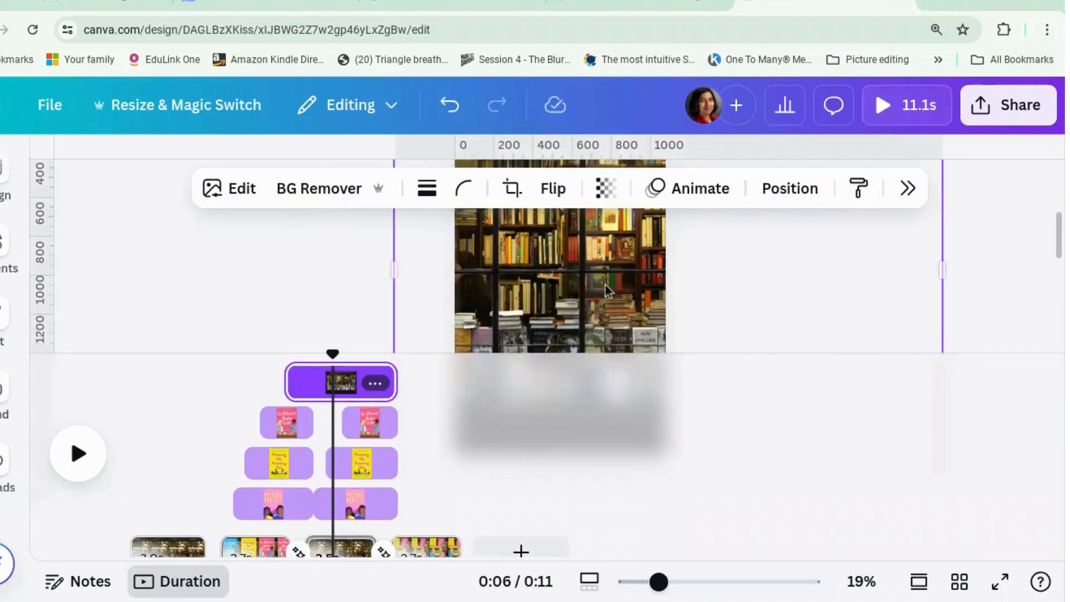
pyautogui.rightClick(605, 289)
pyautogui.moveTo(670, 348)
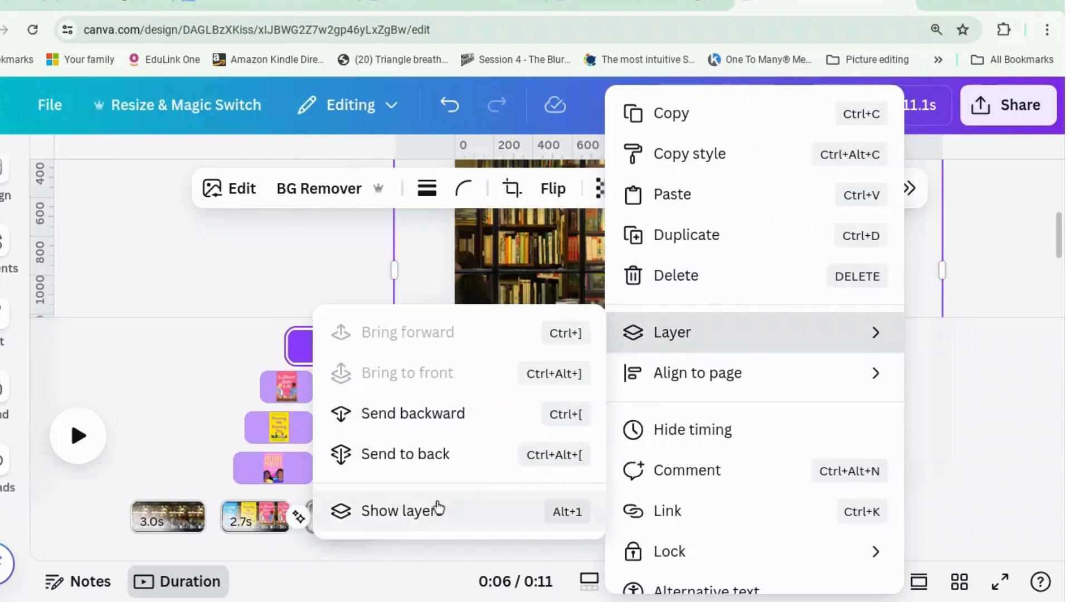
pyautogui.click(400, 510)
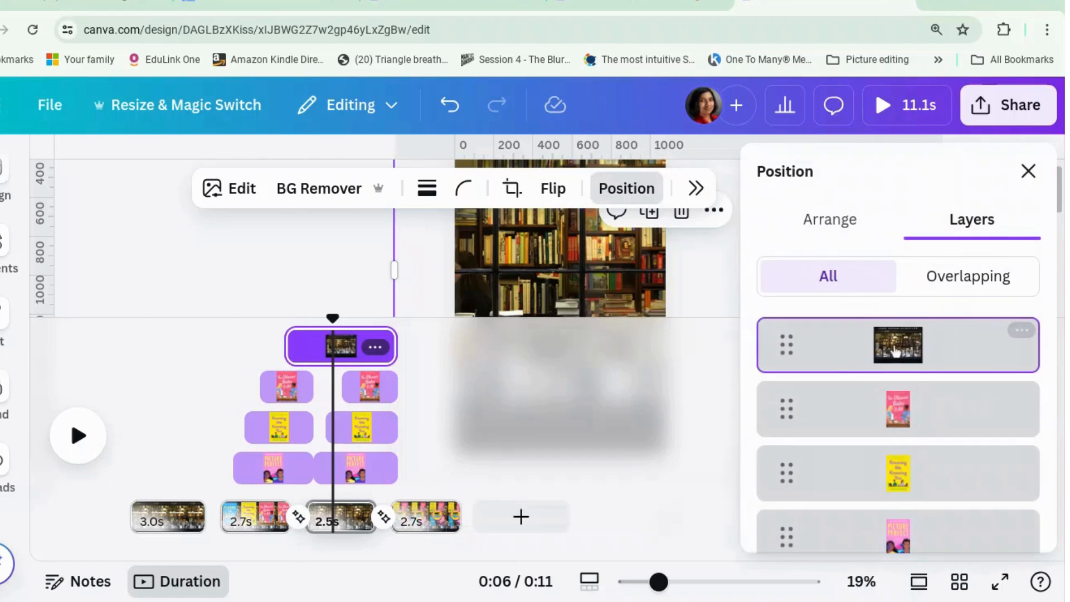
pyautogui.scroll(-5, 874, 445)
pyautogui.scroll(5, 874, 444)
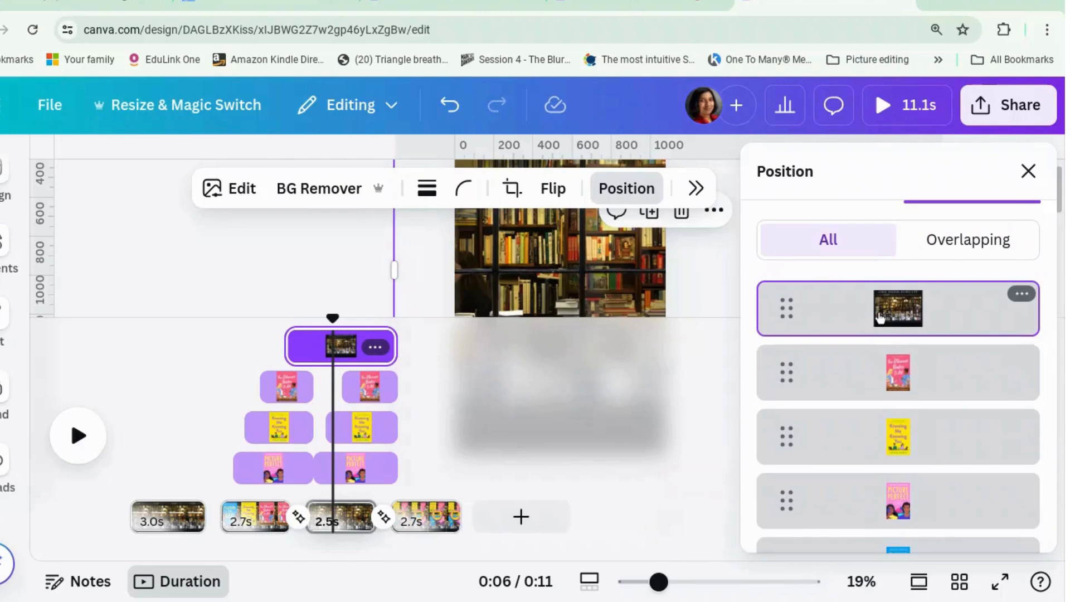
pyautogui.press('Delete')
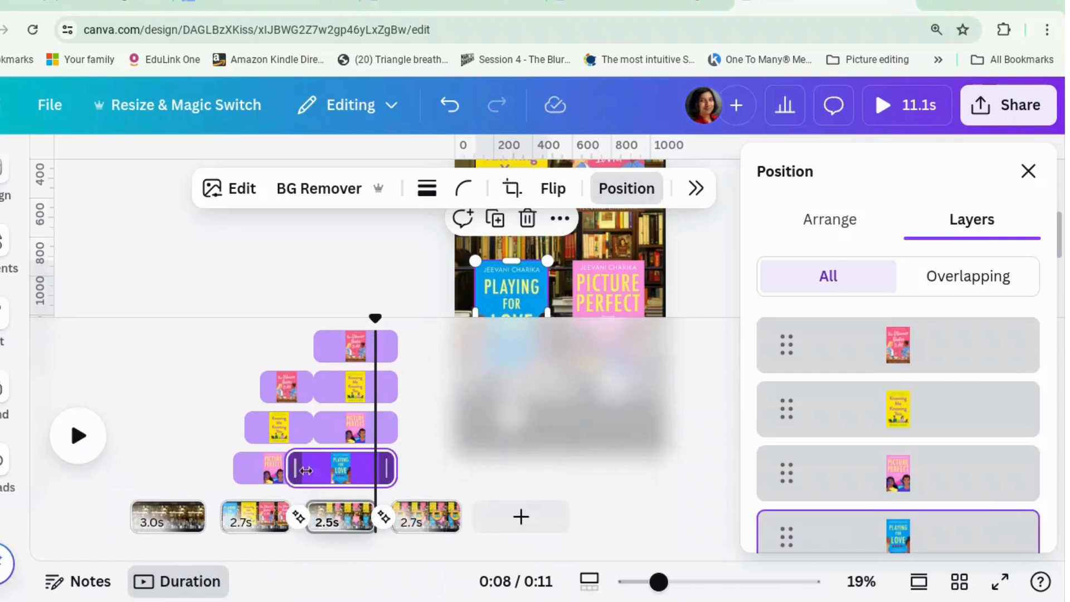
# Extend the book covers' timings on page 3 back to the page's start, and select the Playing for Love layer on page 2
pyautogui.moveTo(314, 471); pyautogui.dragTo(318, 474)
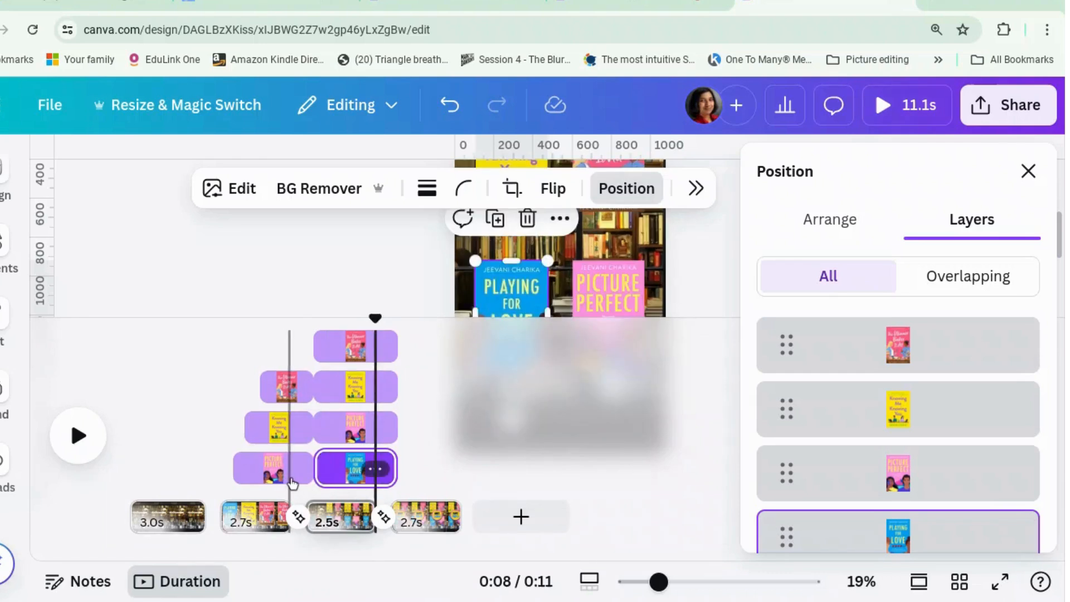
pyautogui.click(292, 482)
pyautogui.click(915, 545)
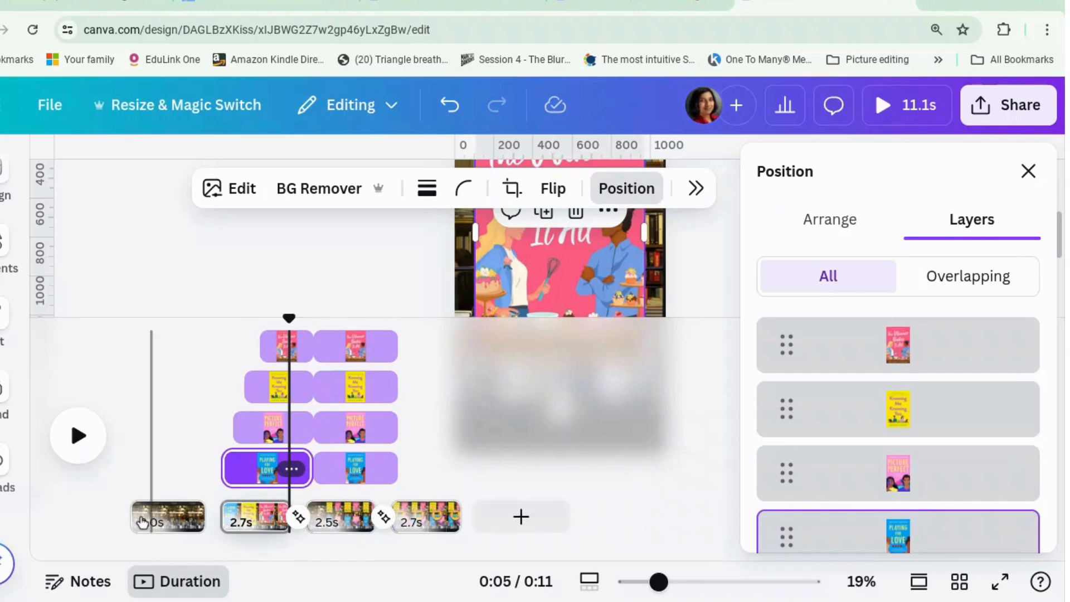
# Play the reel in the timeline and check the background photo on page 3
pyautogui.click(79, 435)
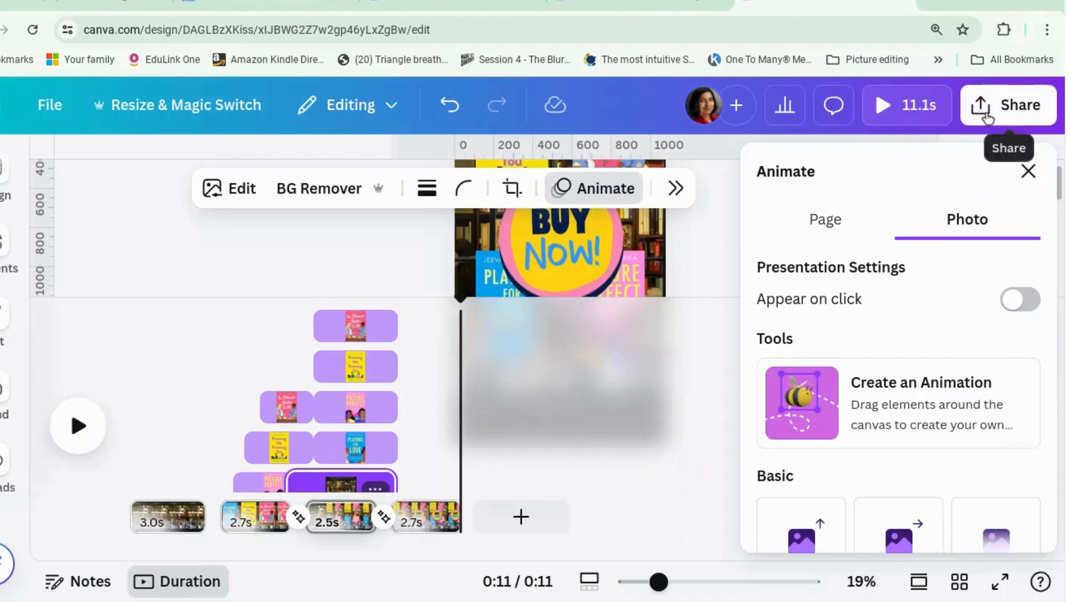
pyautogui.click(718, 245)
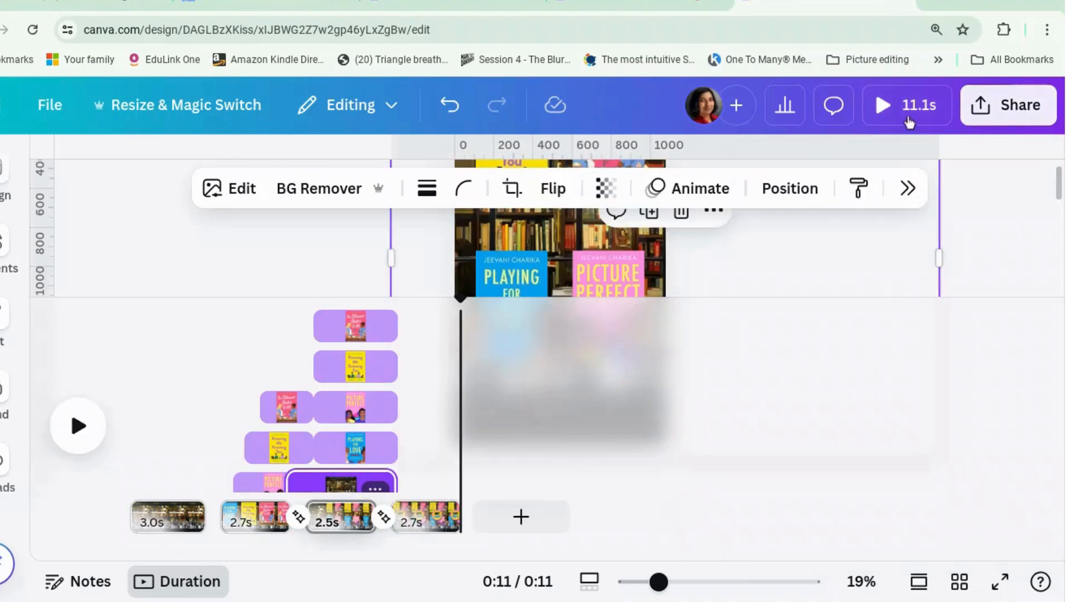
# Look through the sharing and download options of the design, close them, and open the full preview of the reel
pyautogui.click(998, 104)
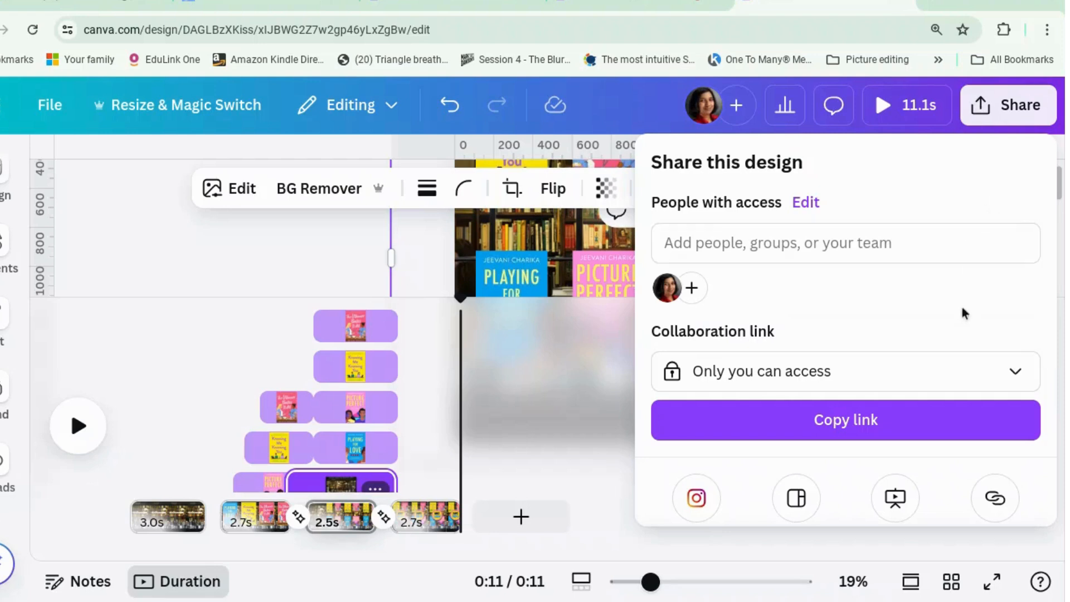
pyautogui.scroll(-3, 965, 314)
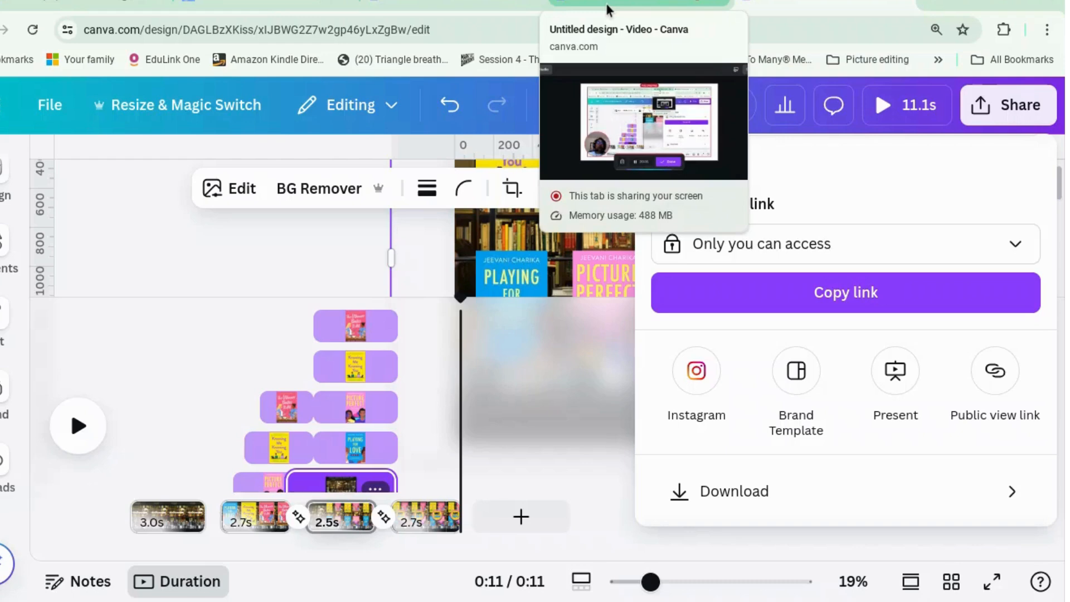
pyautogui.click(245, 336)
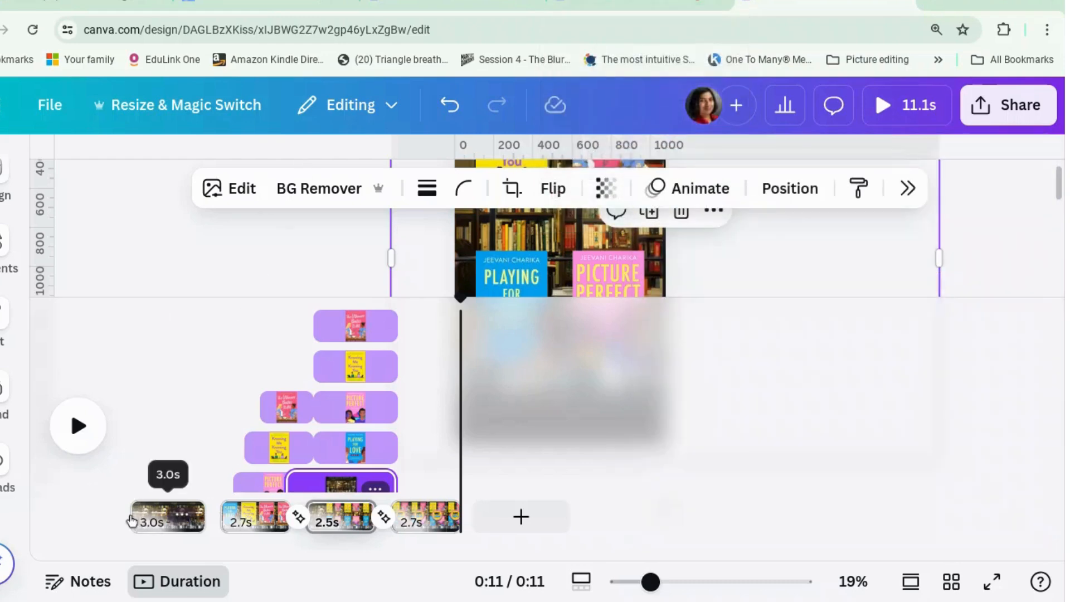
pyautogui.click(885, 118)
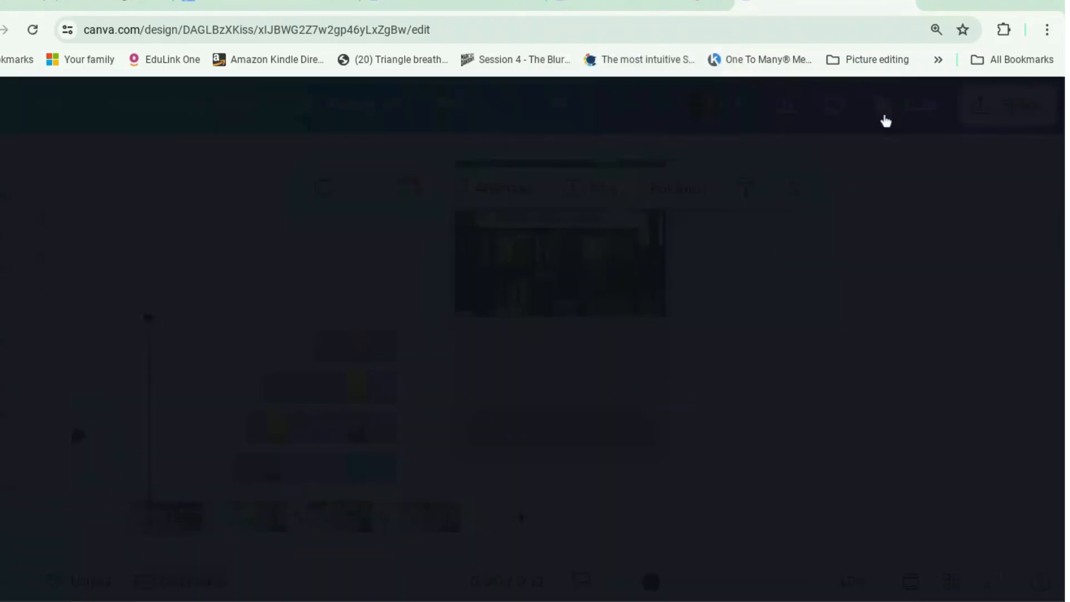